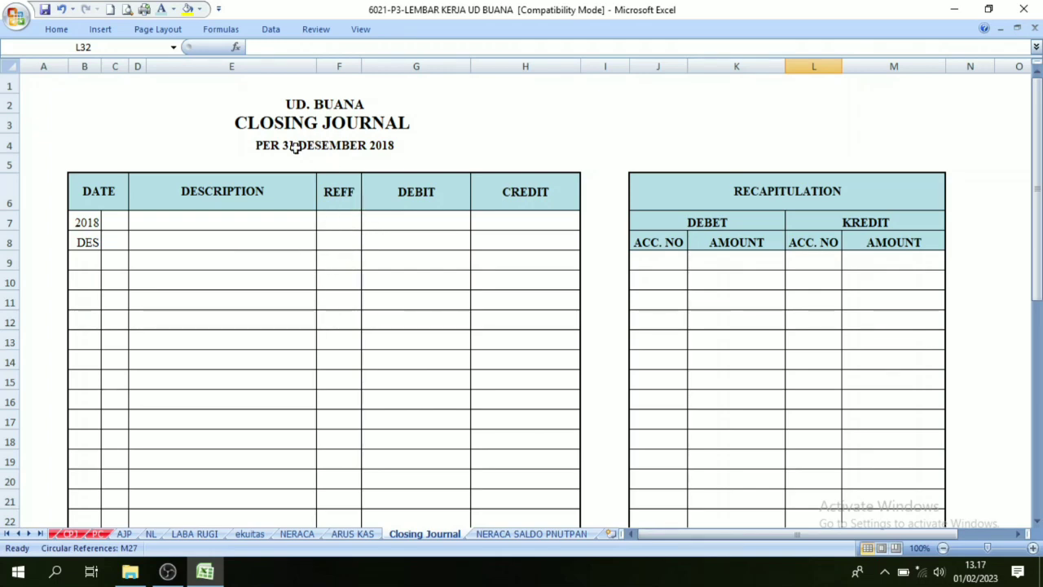
# Review the empty Closing Journal and Post Closing Trial Balance sheets along with the cash flow report
pyautogui.click(526, 535)
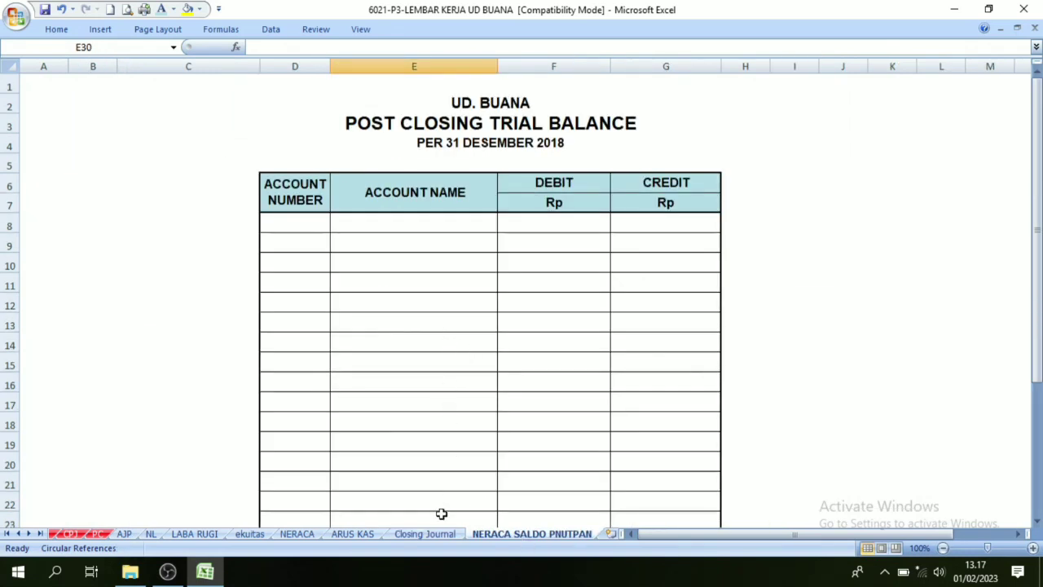
pyautogui.click(427, 535)
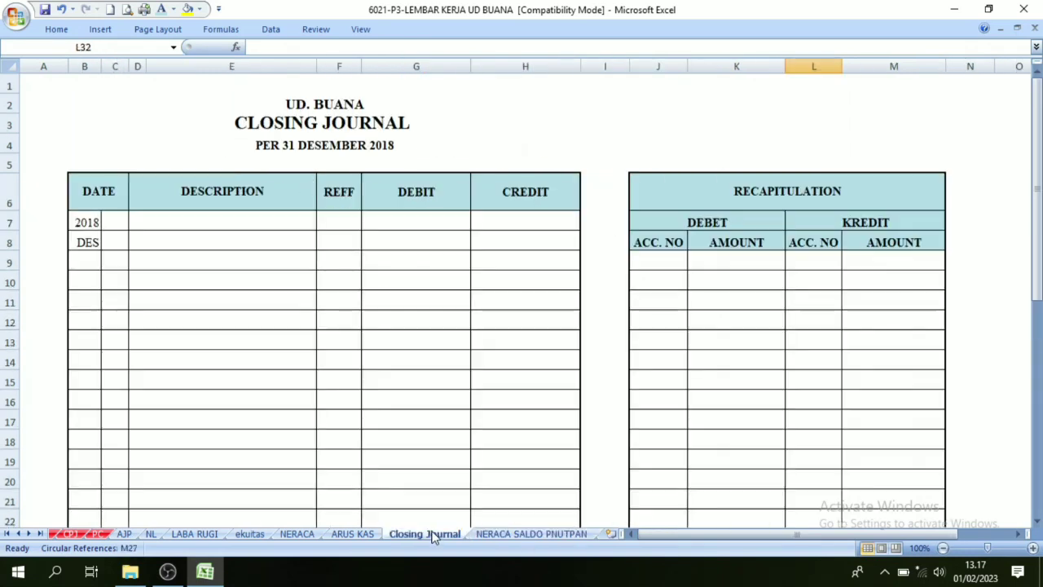
pyautogui.click(355, 536)
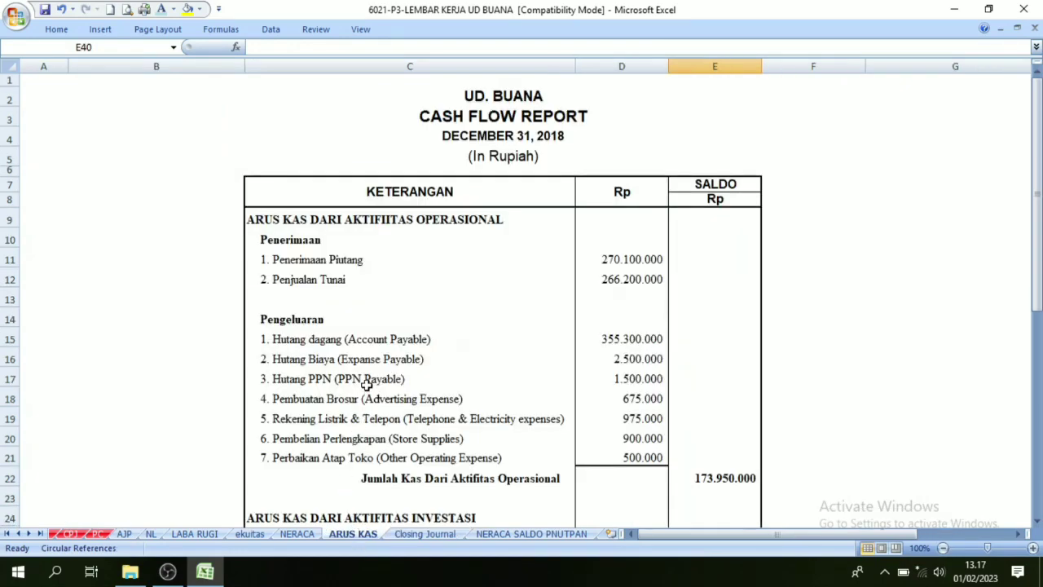
pyautogui.scroll(-5, 366, 386)
pyautogui.scroll(4, 373, 400)
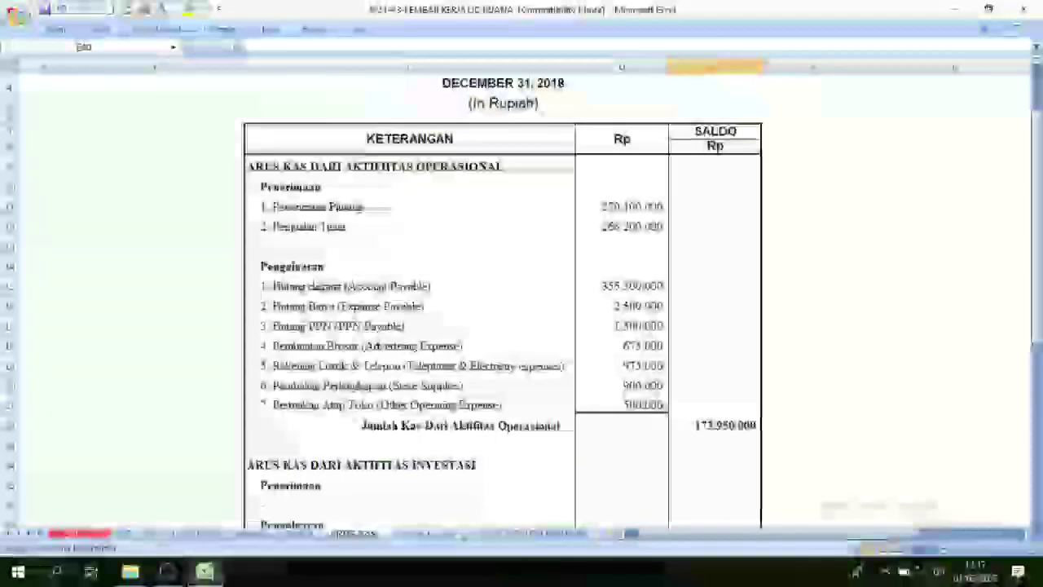
pyautogui.click(424, 534)
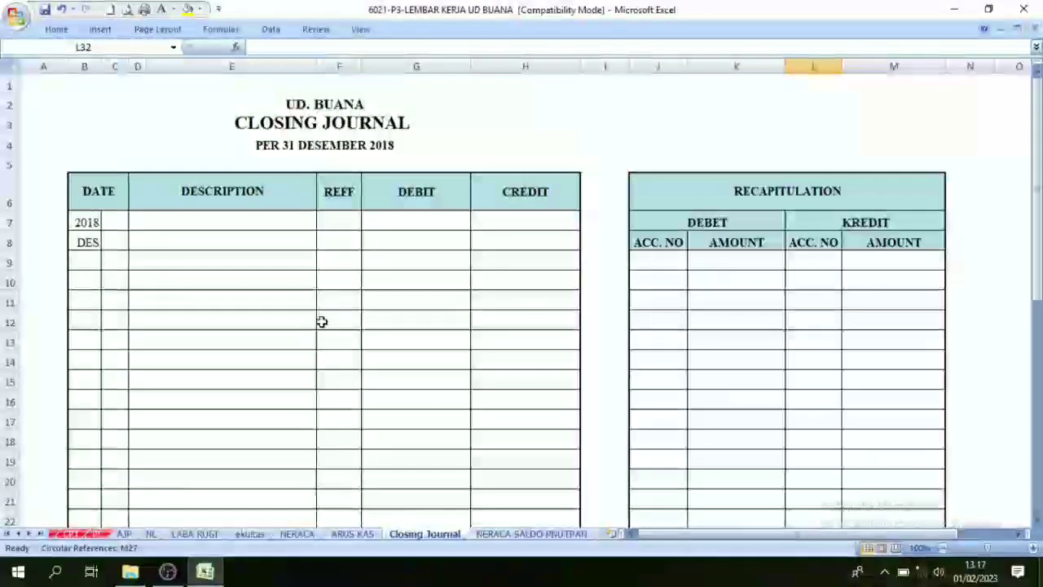
pyautogui.click(528, 535)
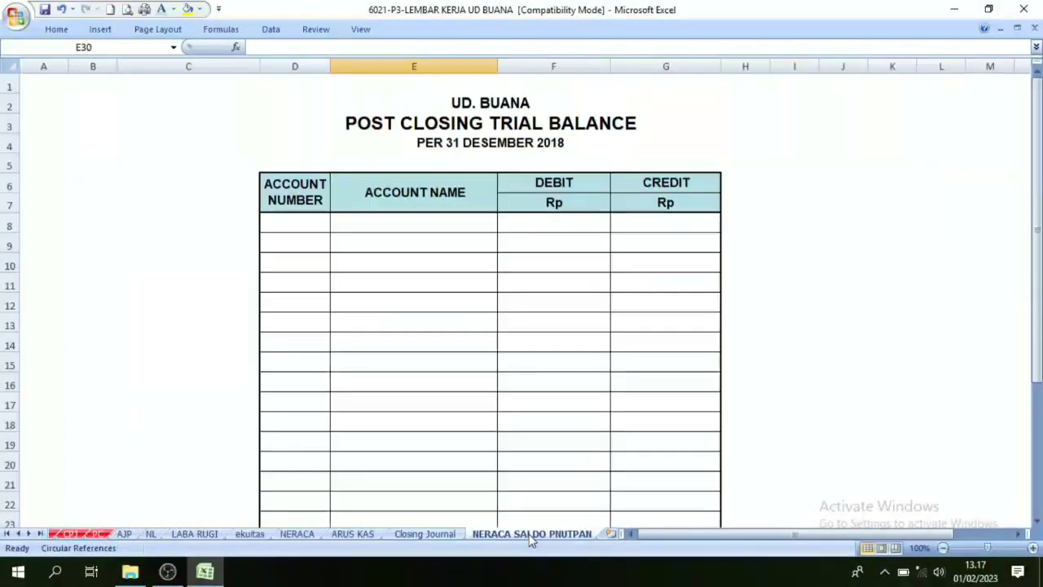
pyautogui.click(447, 538)
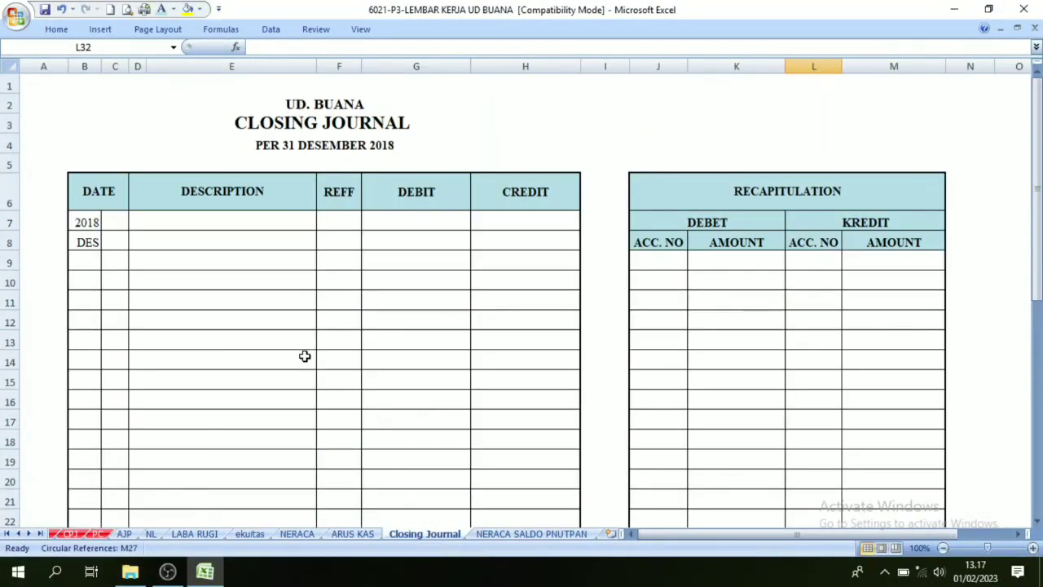
pyautogui.click(323, 121)
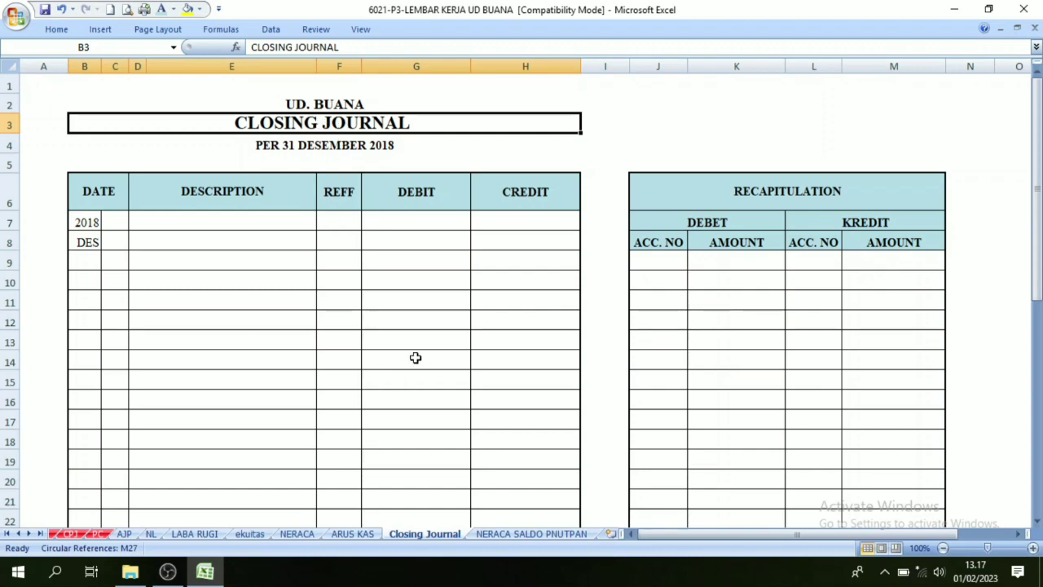
pyautogui.click(553, 534)
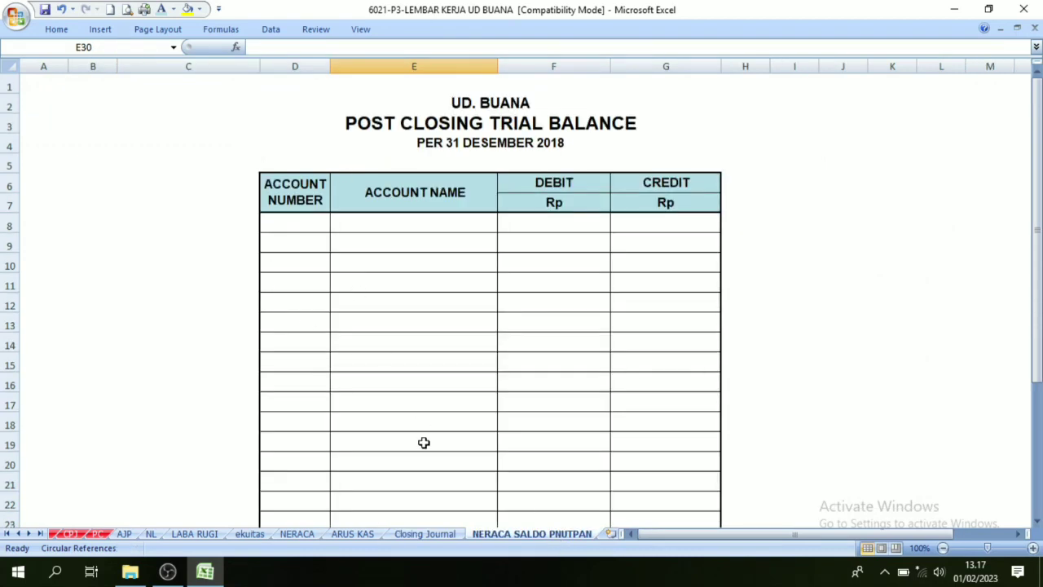
pyautogui.click(448, 535)
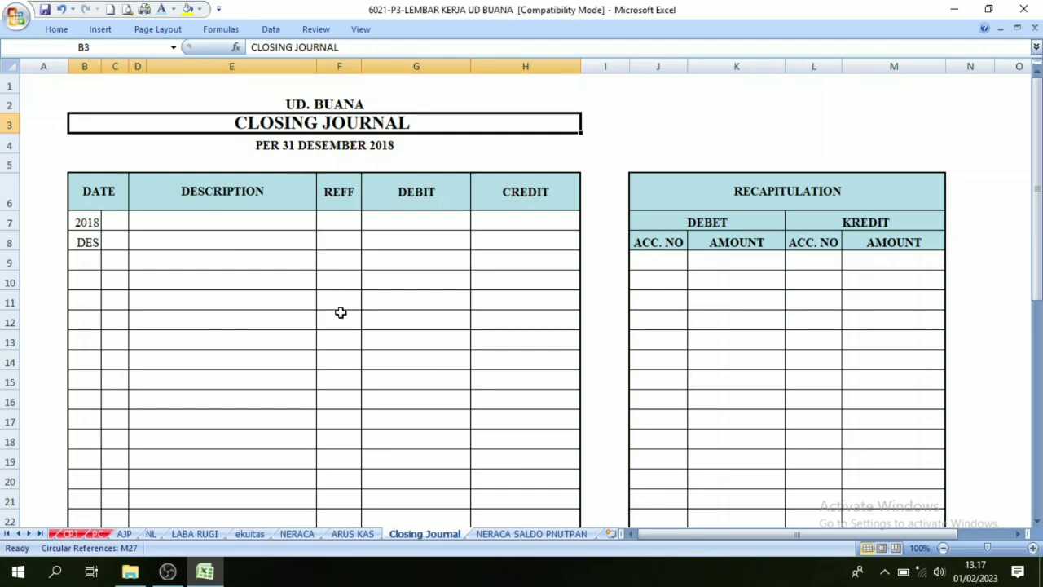
# On the NL worksheet, color the account codes from Sales to Income Tax Expense (B28:B44) red
pyautogui.click(156, 534)
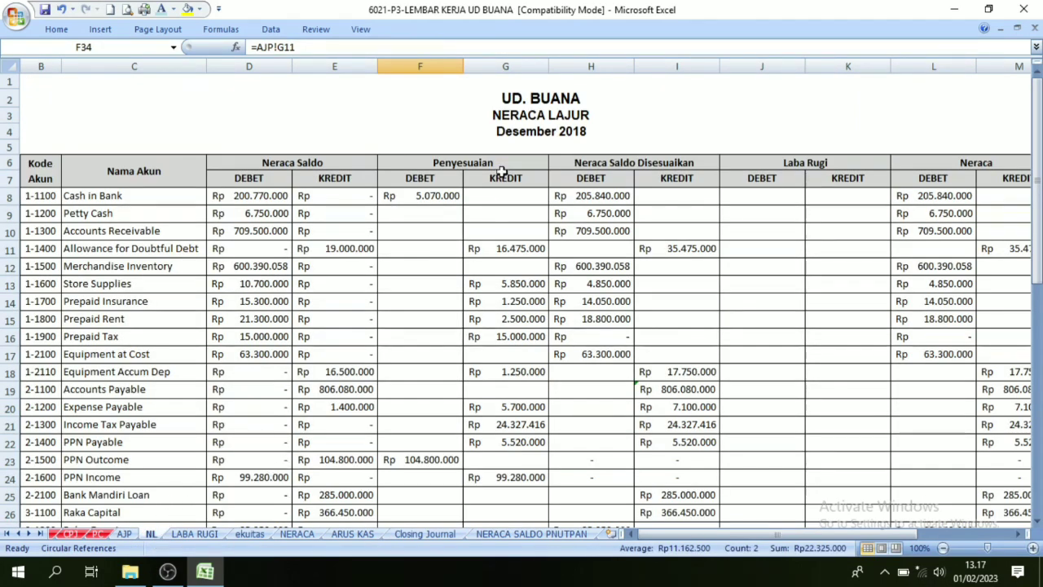
pyautogui.click(513, 116)
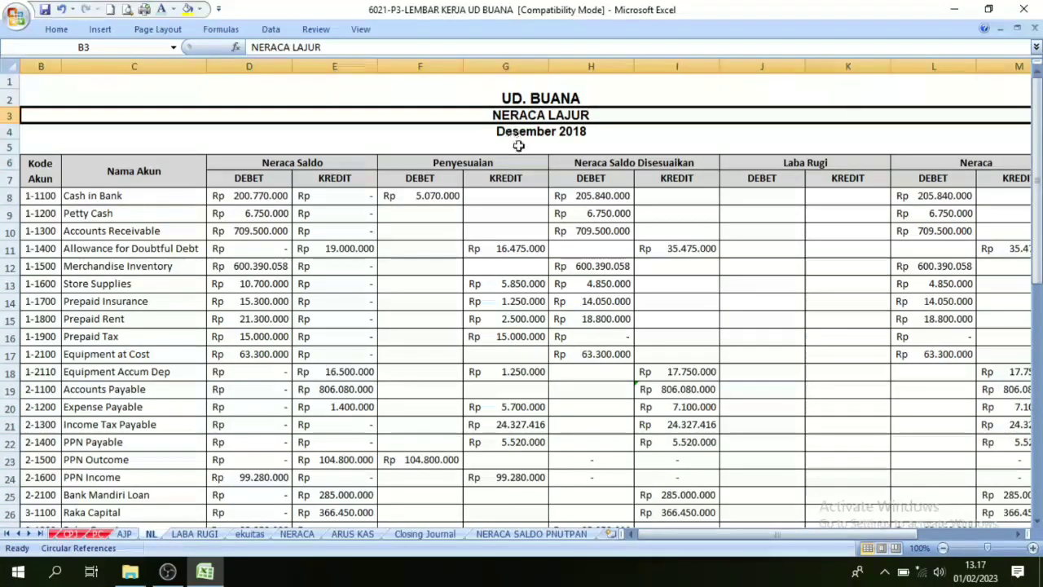
pyautogui.click(835, 163)
pyautogui.scroll(-3, 785, 251)
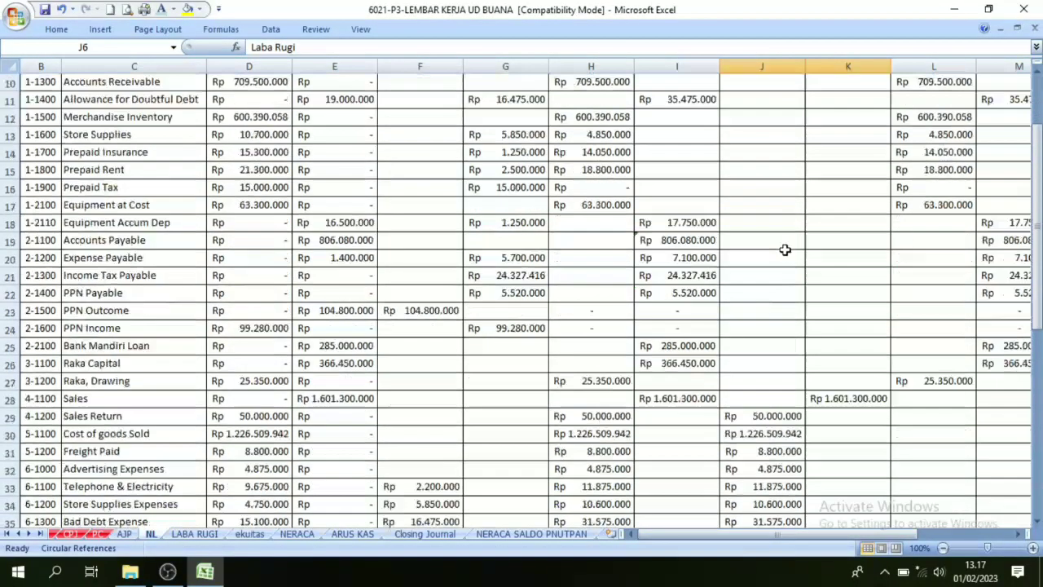
pyautogui.scroll(-4, 785, 250)
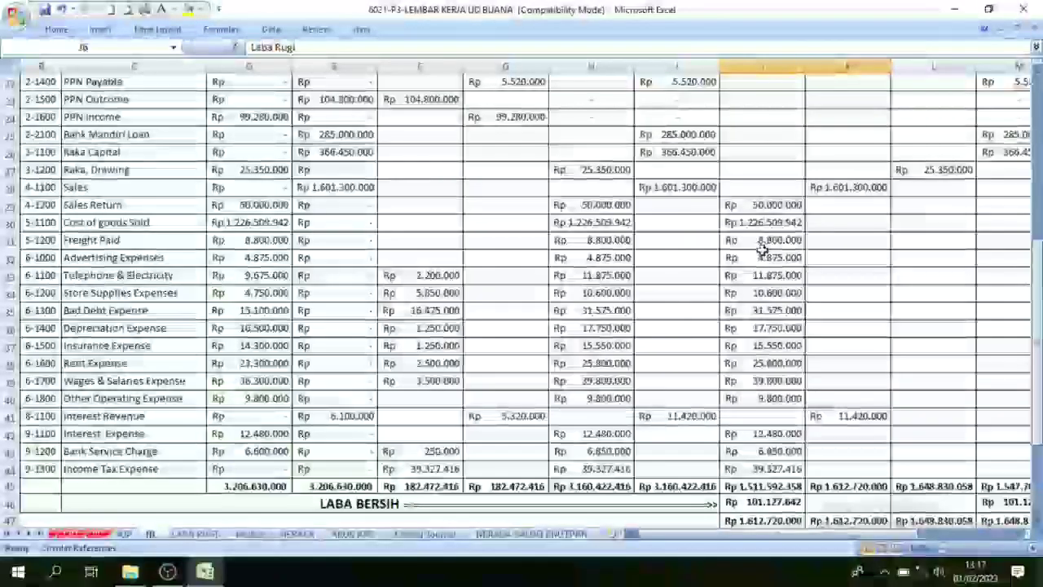
pyautogui.moveTo(766, 187); pyautogui.dragTo(852, 466)
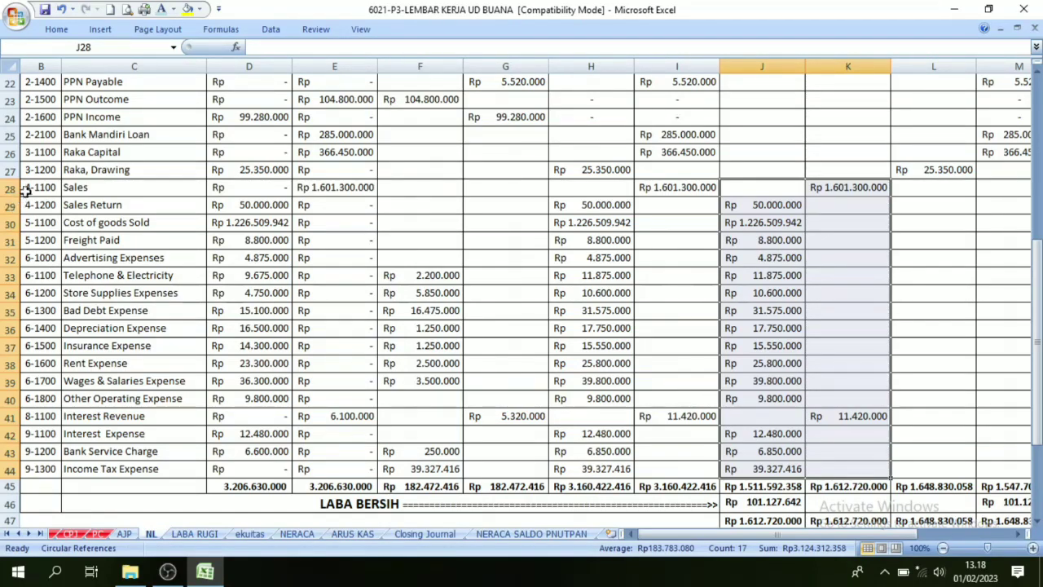
pyautogui.moveTo(31, 187); pyautogui.dragTo(50, 476)
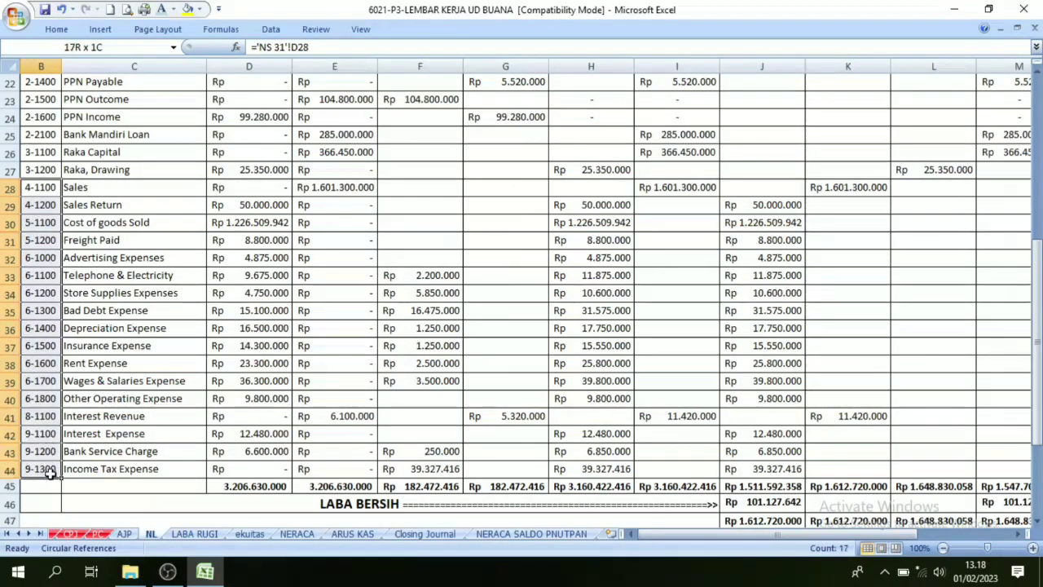
pyautogui.click(173, 8)
pyautogui.click(173, 142)
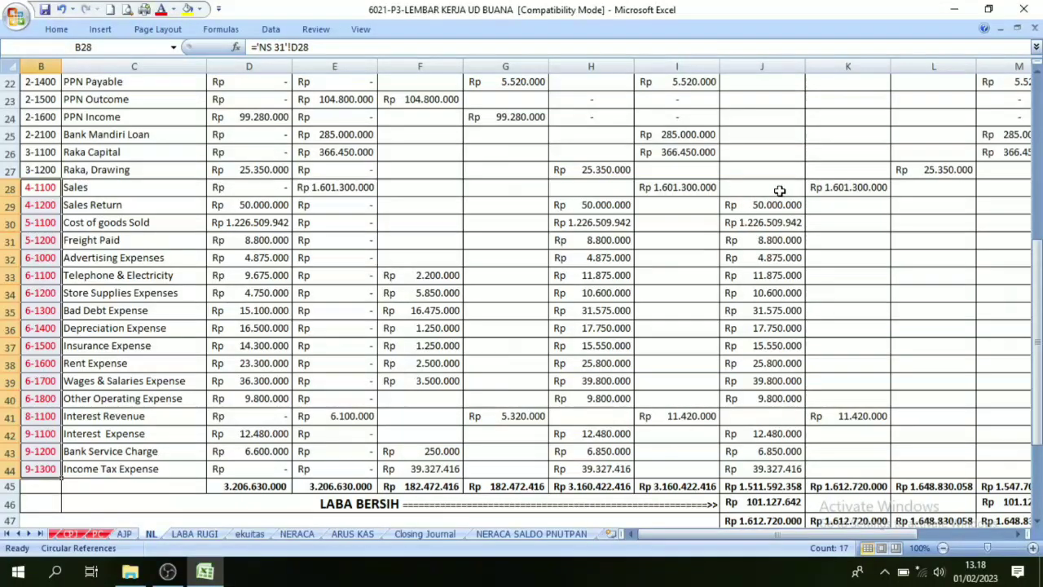
# Color the Laba Rugi debit and credit amounts in J28:K44 red
pyautogui.moveTo(780, 189); pyautogui.dragTo(815, 476)
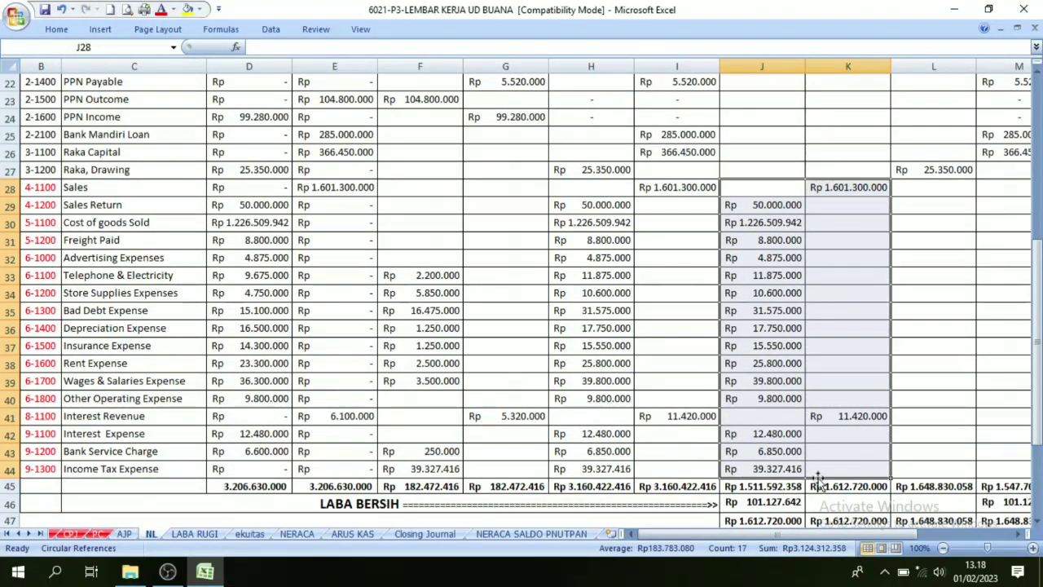
pyautogui.click(162, 10)
pyautogui.click(766, 294)
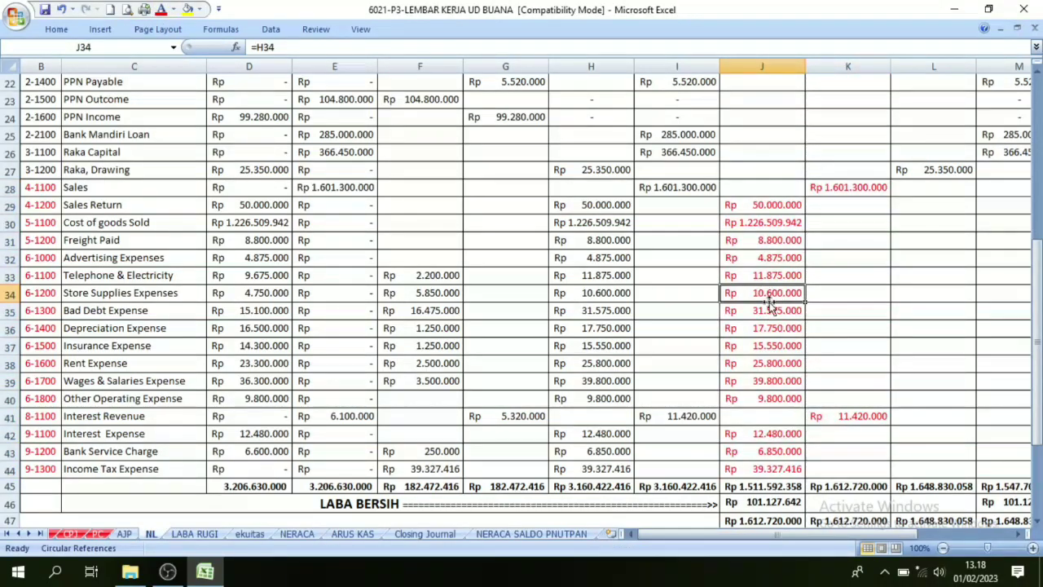
# Examine which Laba Rugi accounts on the NL worksheet have debit or credit balances for the Closing Journal dated 31 Desember 2018
pyautogui.moveTo(758, 189); pyautogui.dragTo(850, 465)
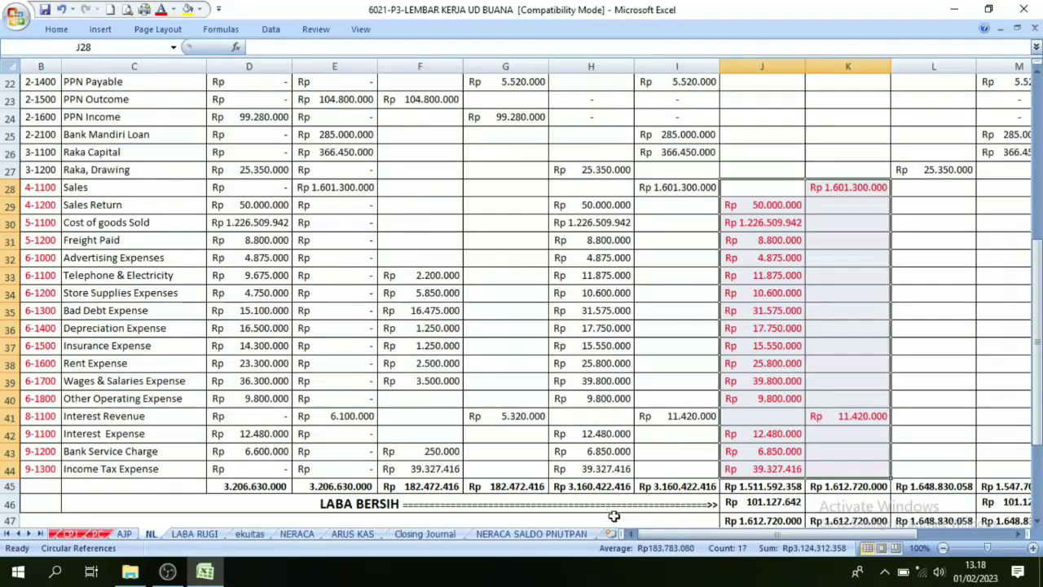
pyautogui.click(447, 533)
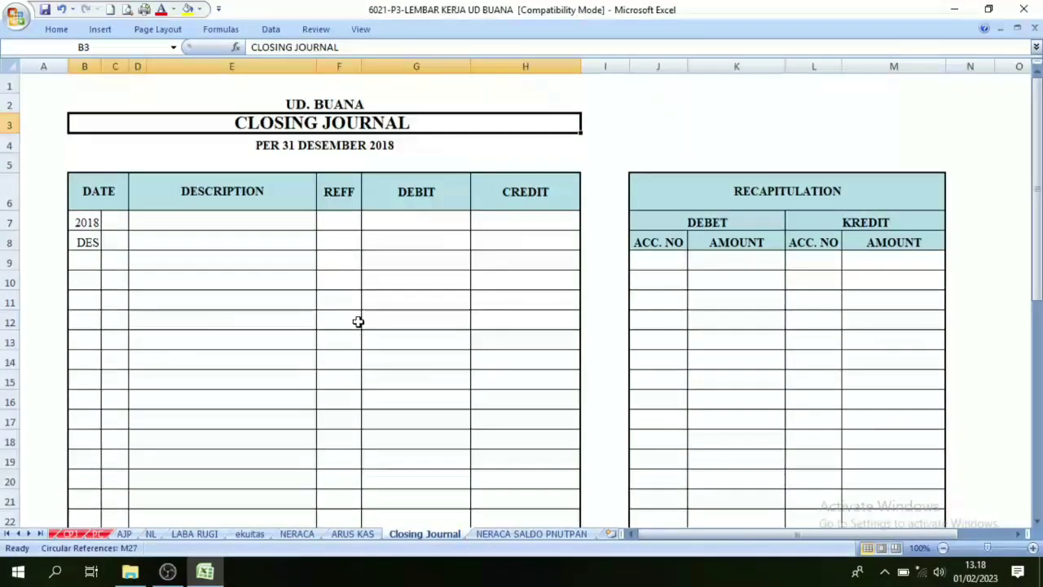
pyautogui.click(289, 143)
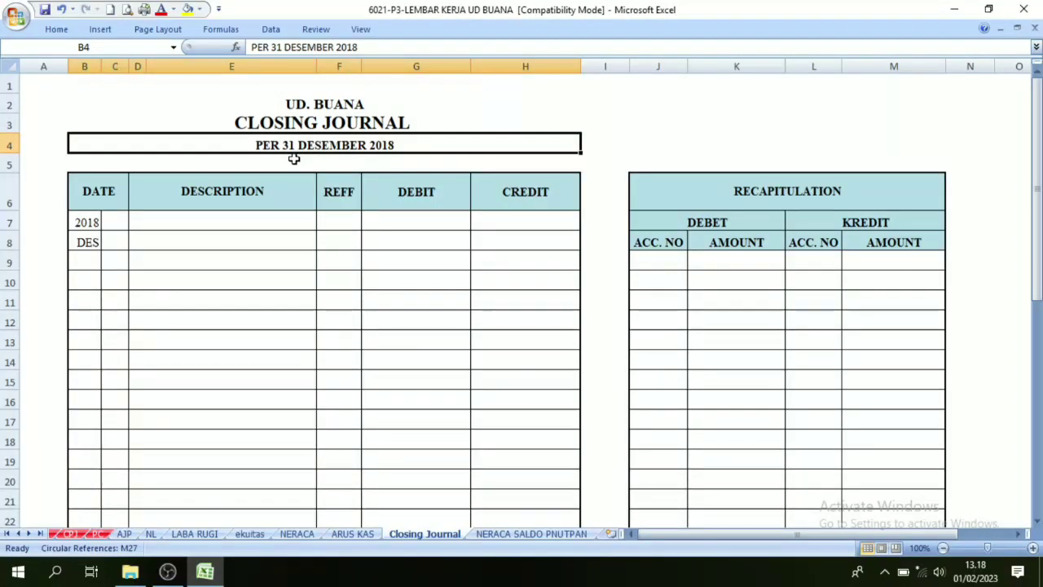
pyautogui.click(149, 534)
pyautogui.click(741, 290)
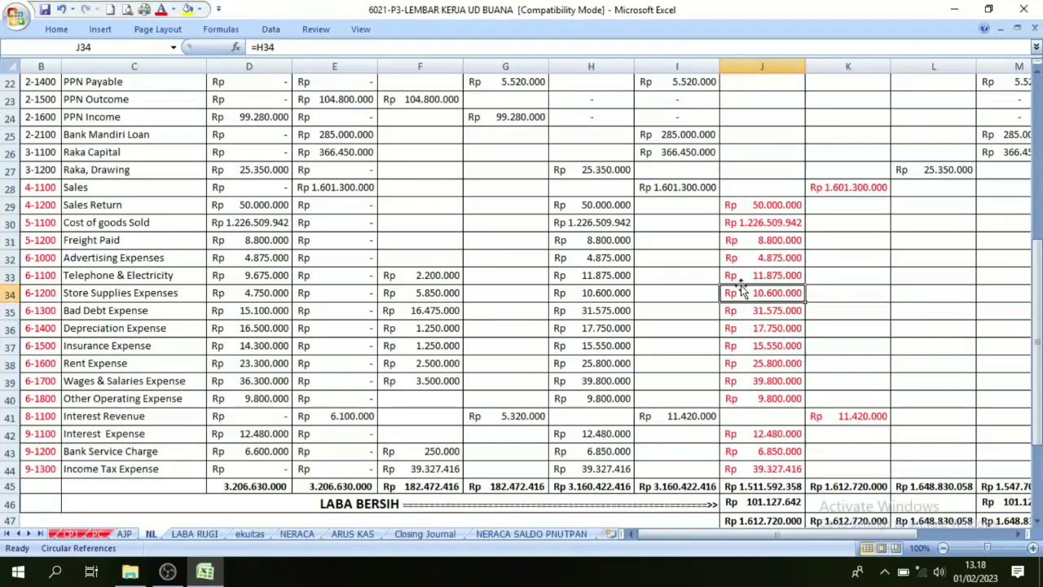
pyautogui.scroll(7, 746, 269)
pyautogui.scroll(-7, 775, 310)
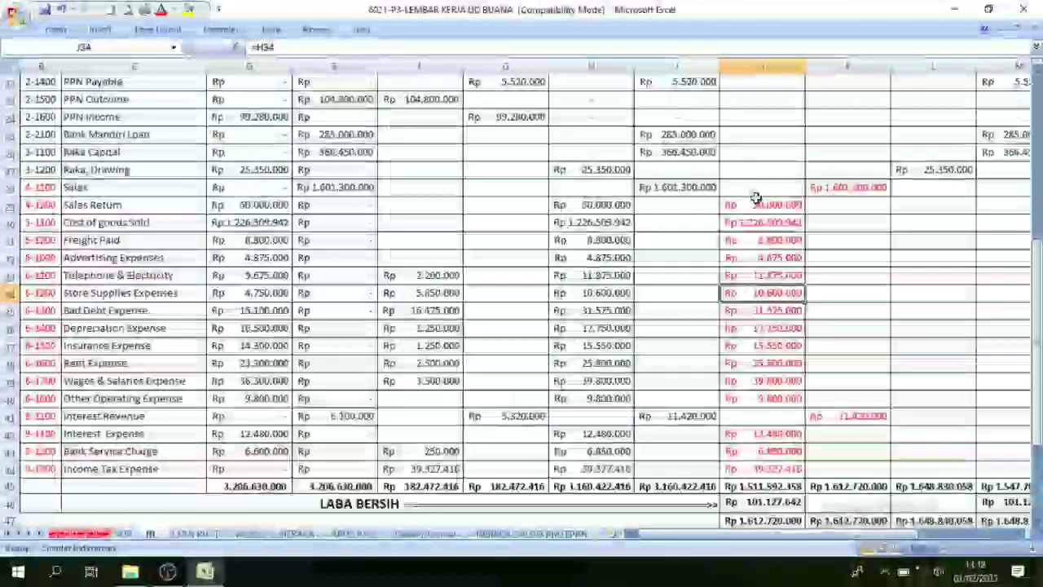
pyautogui.moveTo(758, 204); pyautogui.dragTo(754, 466)
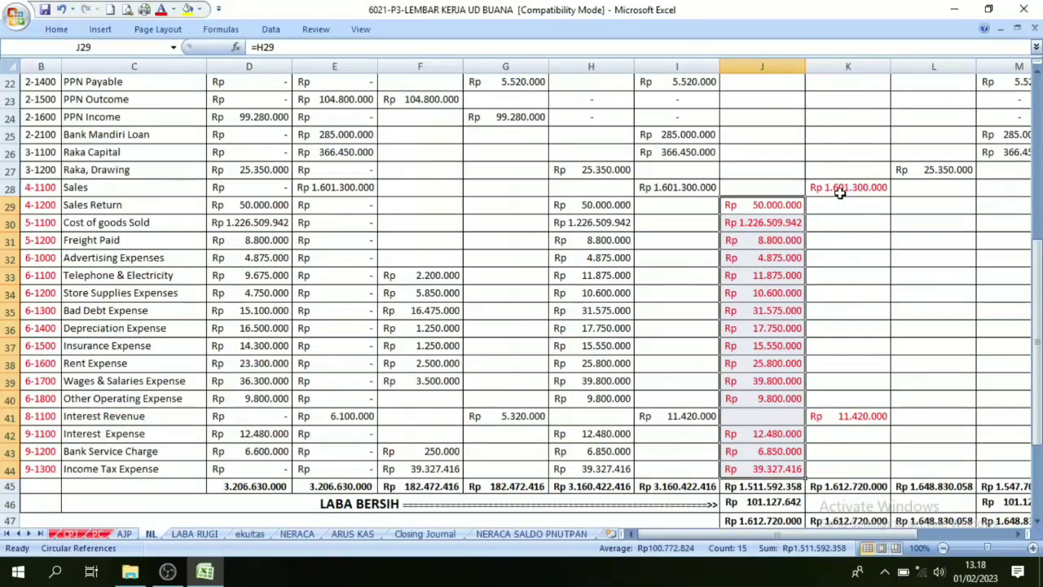
pyautogui.moveTo(842, 189); pyautogui.dragTo(836, 469)
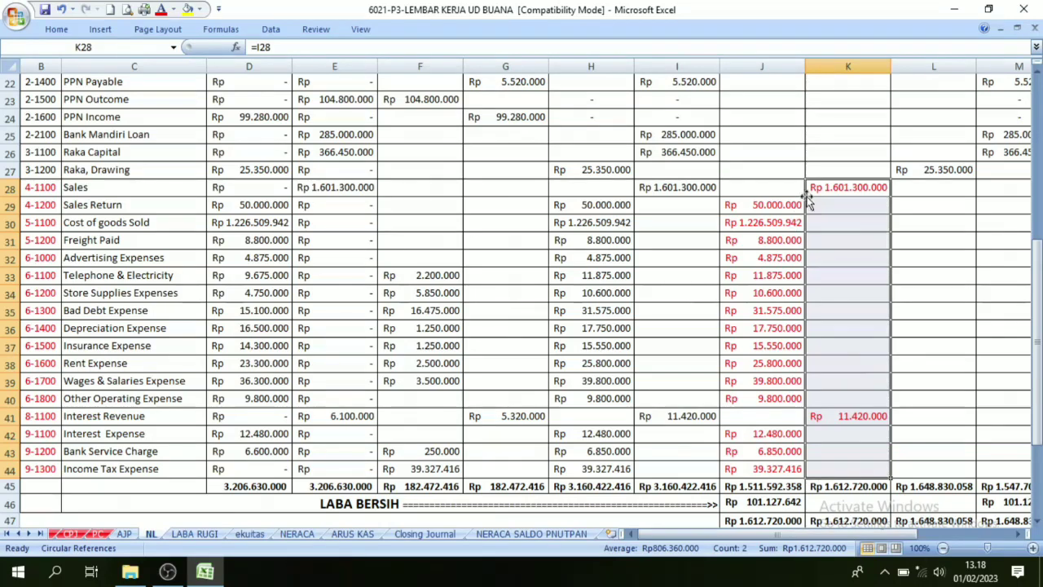
pyautogui.click(829, 236)
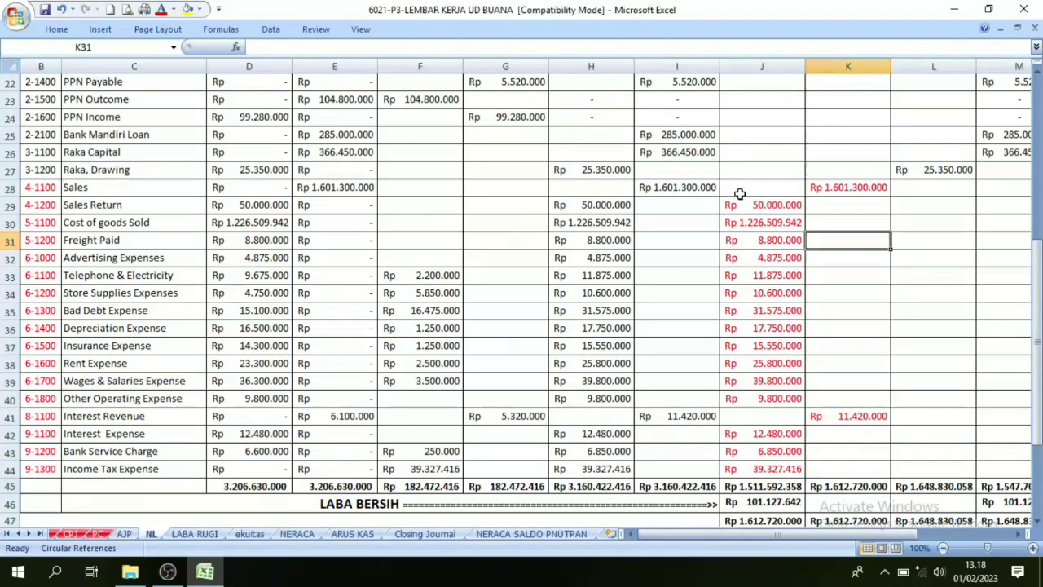
pyautogui.moveTo(834, 187); pyautogui.dragTo(837, 464)
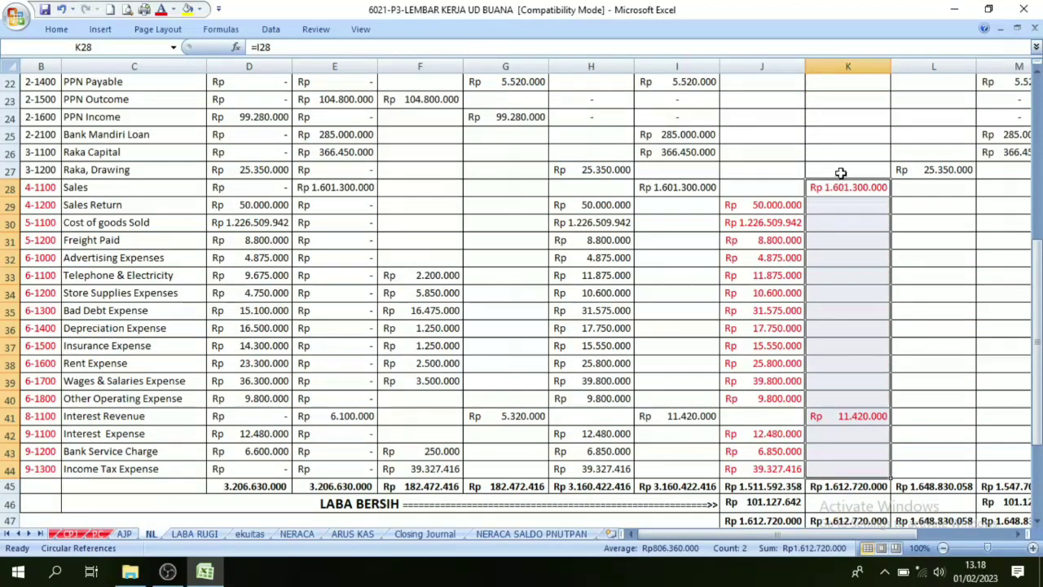
pyautogui.moveTo(755, 186); pyautogui.dragTo(735, 470)
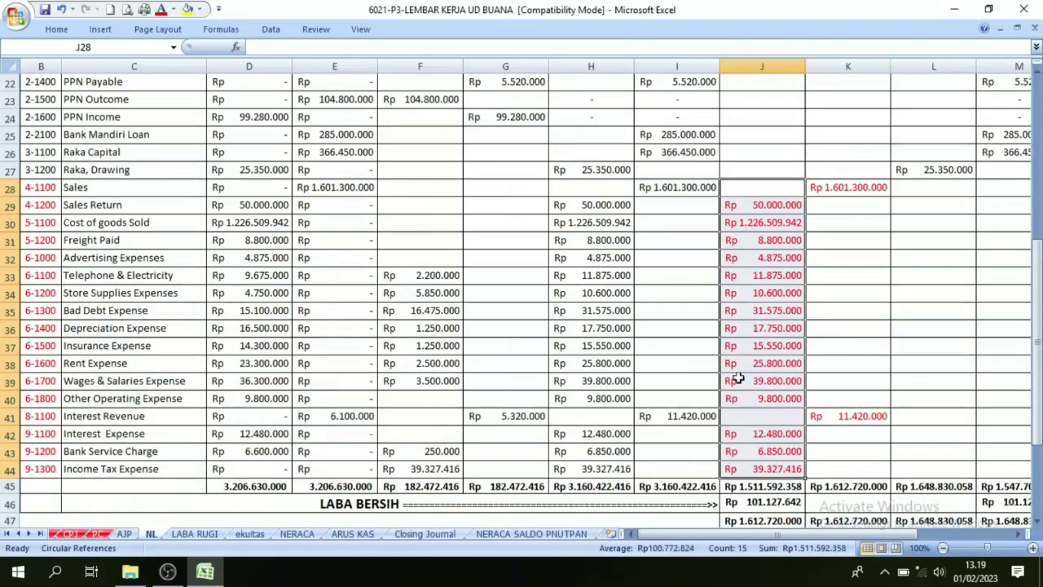
pyautogui.click(831, 191)
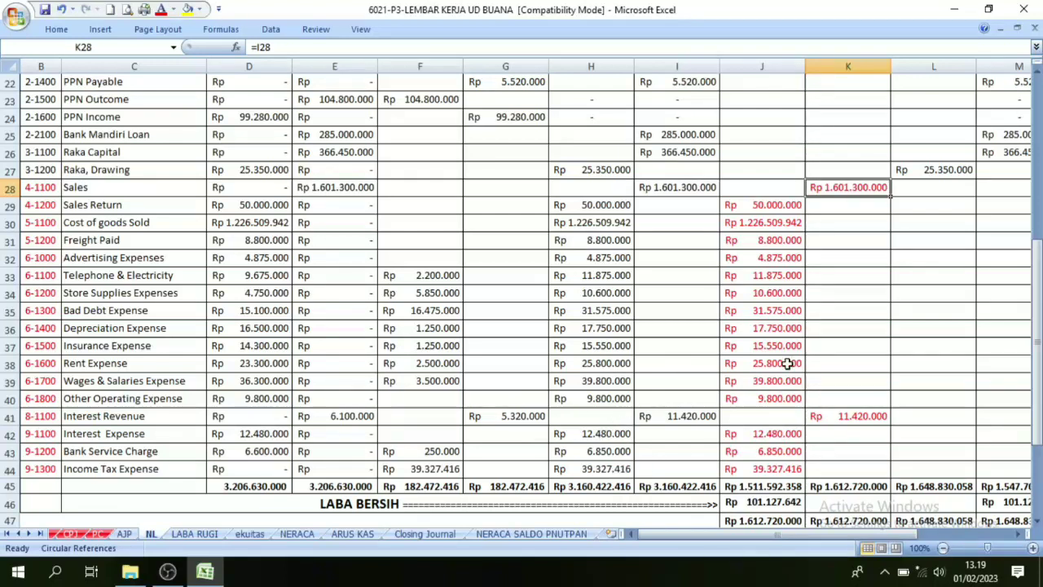
pyautogui.click(846, 175)
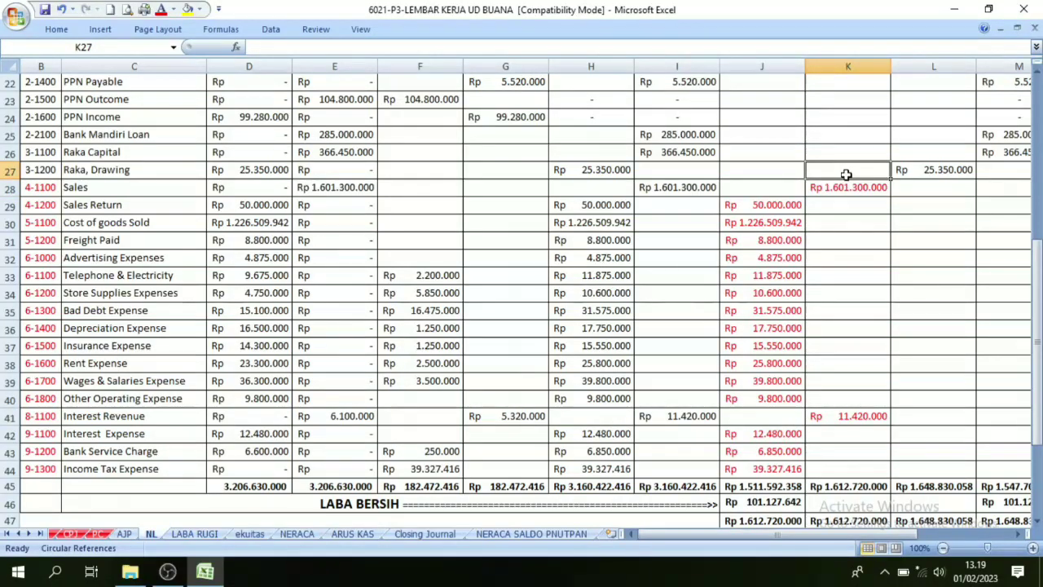
pyautogui.moveTo(846, 175); pyautogui.dragTo(850, 469)
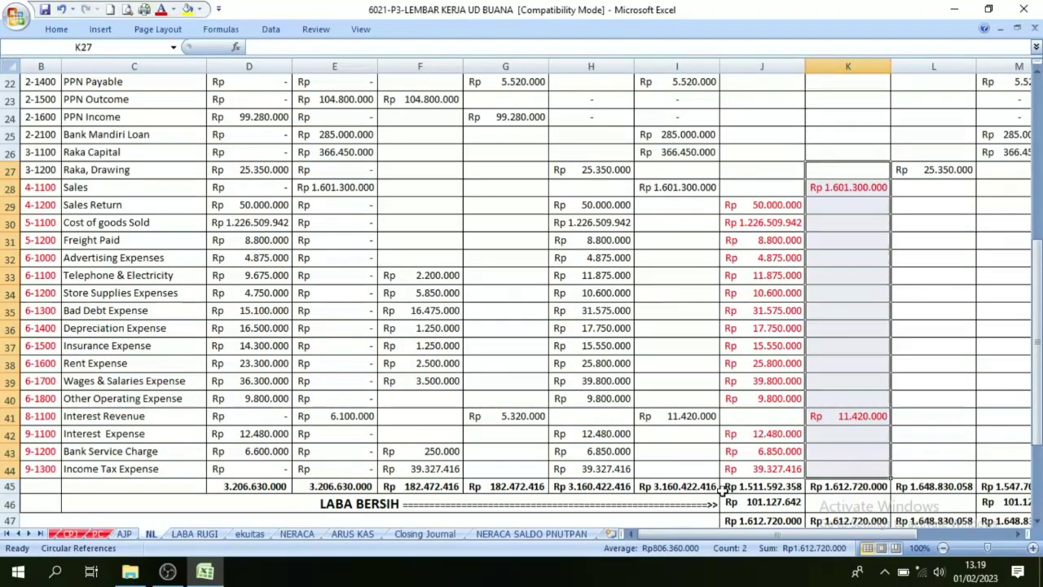
# On the Closing Journal sheet, set the font color of the day 31 in cell C7 to Automatic
pyautogui.click(428, 534)
pyautogui.click(109, 219)
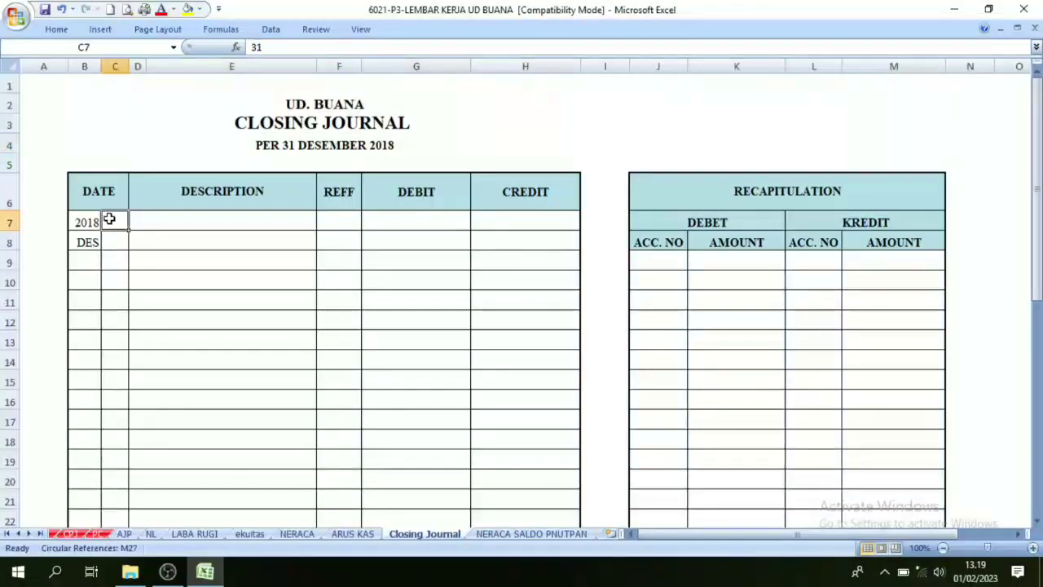
pyautogui.click(172, 9)
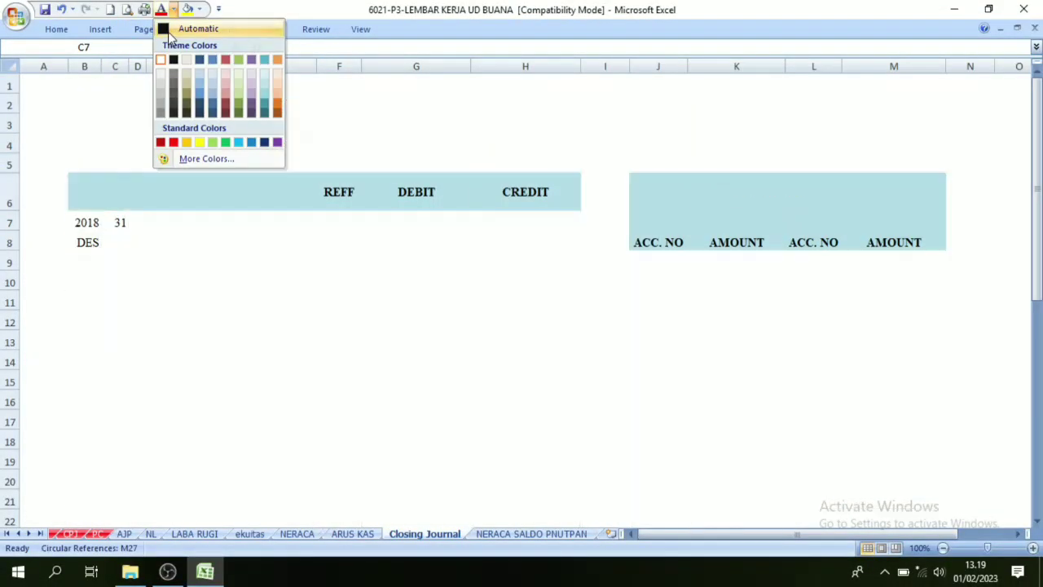
pyautogui.click(167, 32)
pyautogui.click(168, 256)
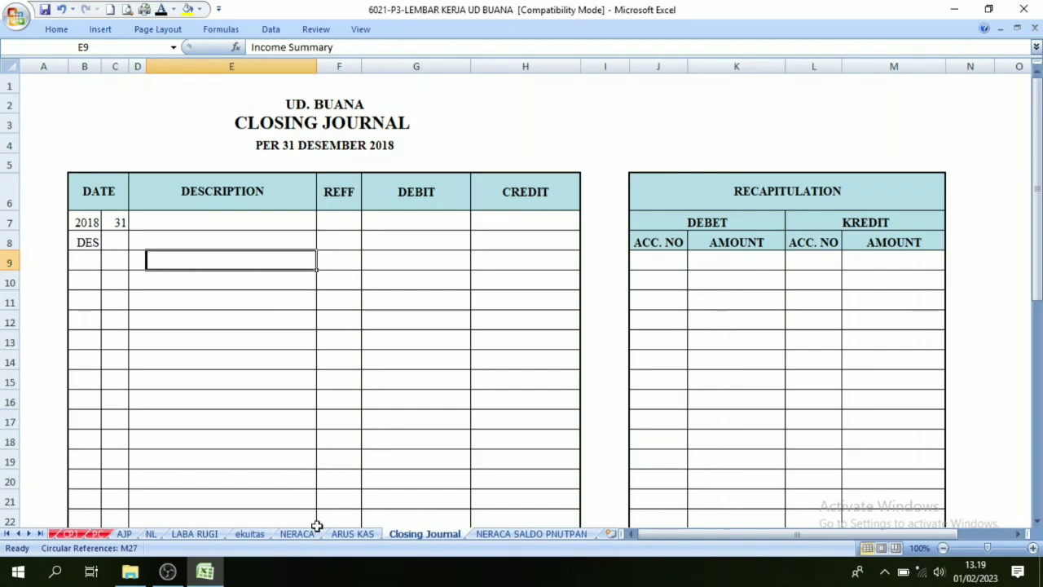
# On the NL worksheet, examine the Sales and Interest Revenue accounts and their Laba Rugi credit amounts in K28 and K41
pyautogui.click(151, 534)
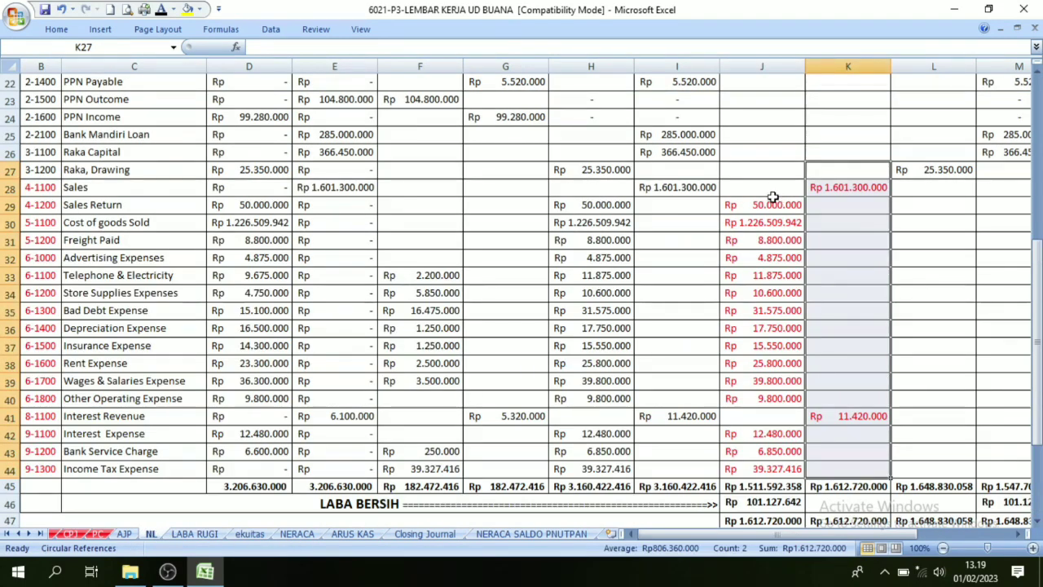
pyautogui.click(831, 188)
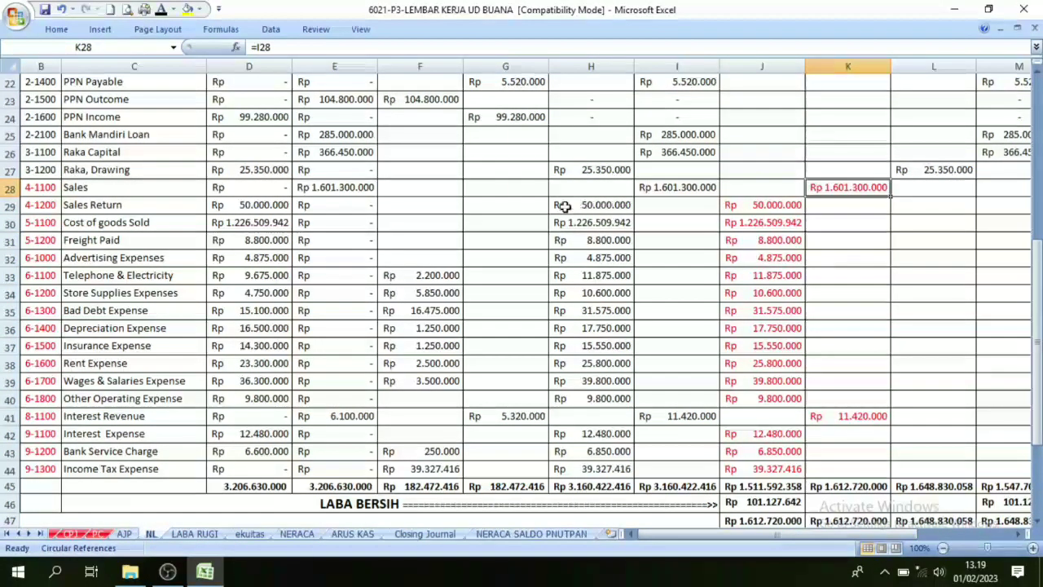
pyautogui.click(163, 188)
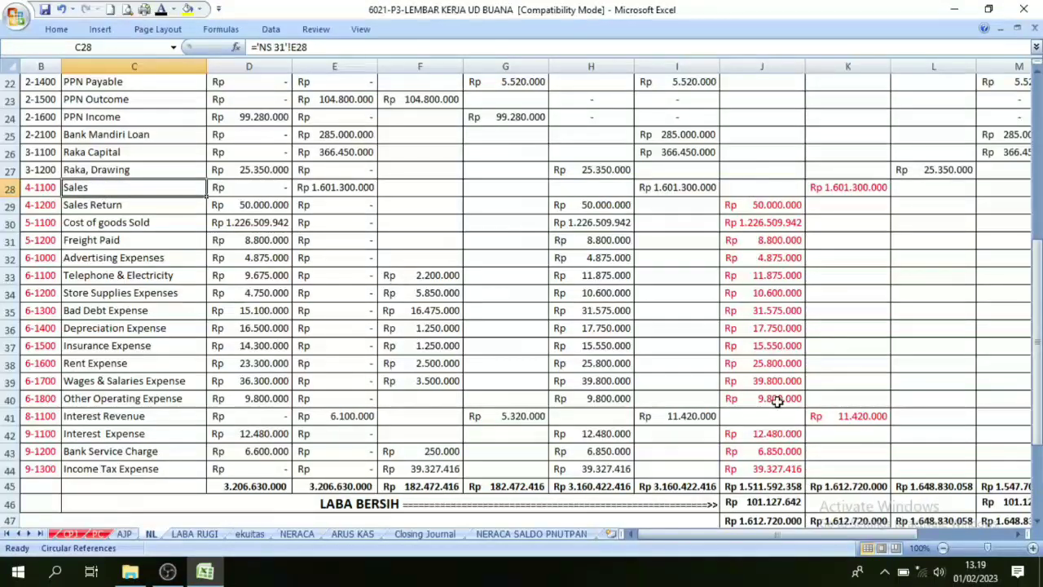
pyautogui.click(122, 418)
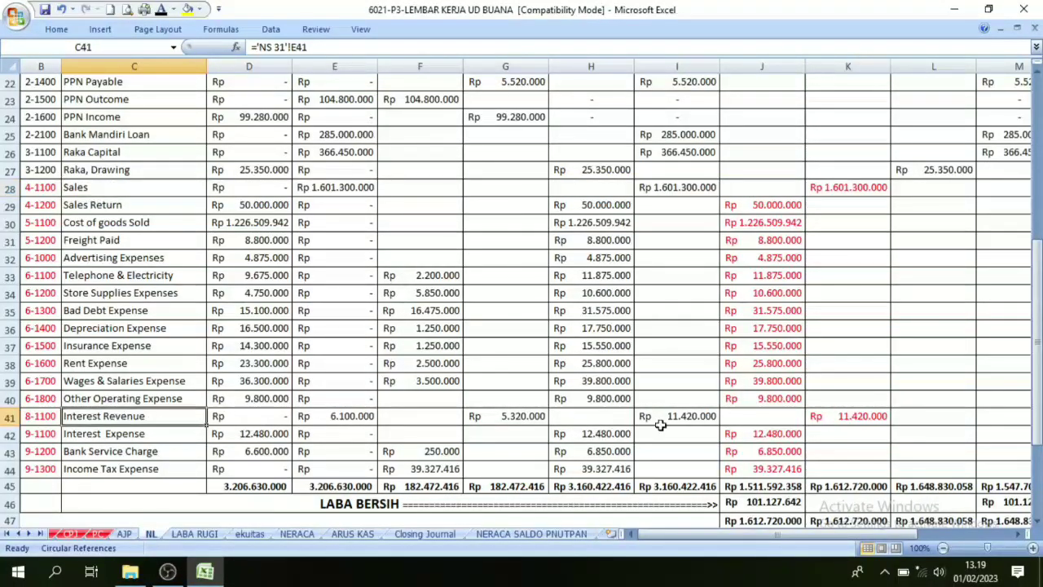
pyautogui.click(862, 418)
pyautogui.click(840, 190)
pyautogui.click(851, 417)
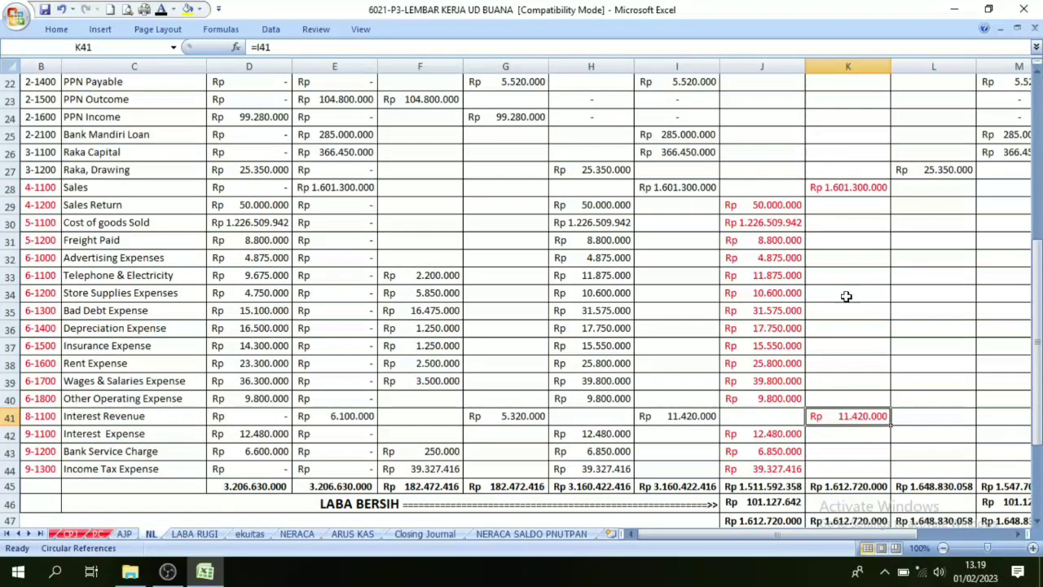
pyautogui.click(846, 186)
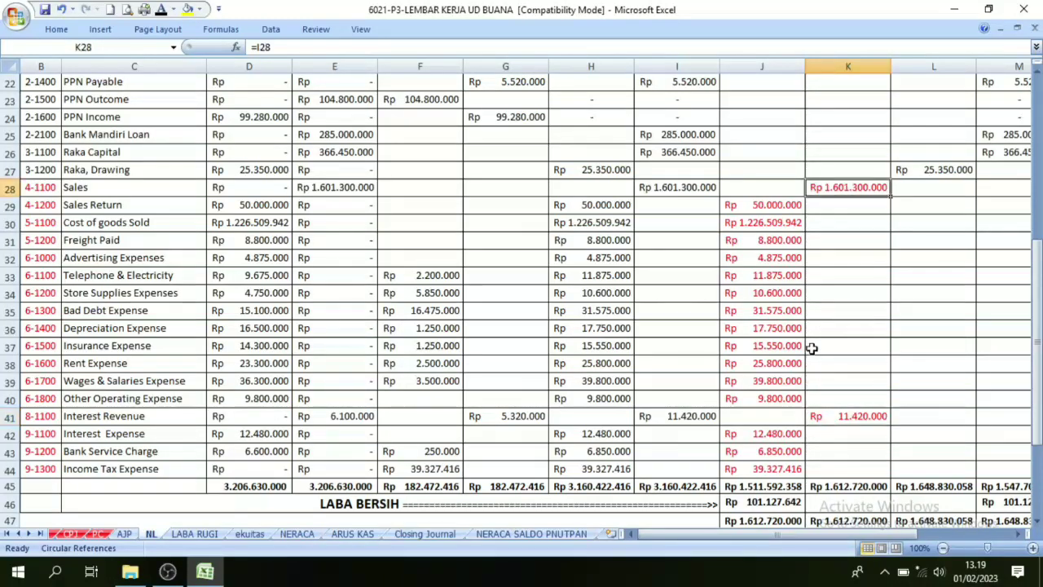
pyautogui.click(827, 414)
pyautogui.click(848, 190)
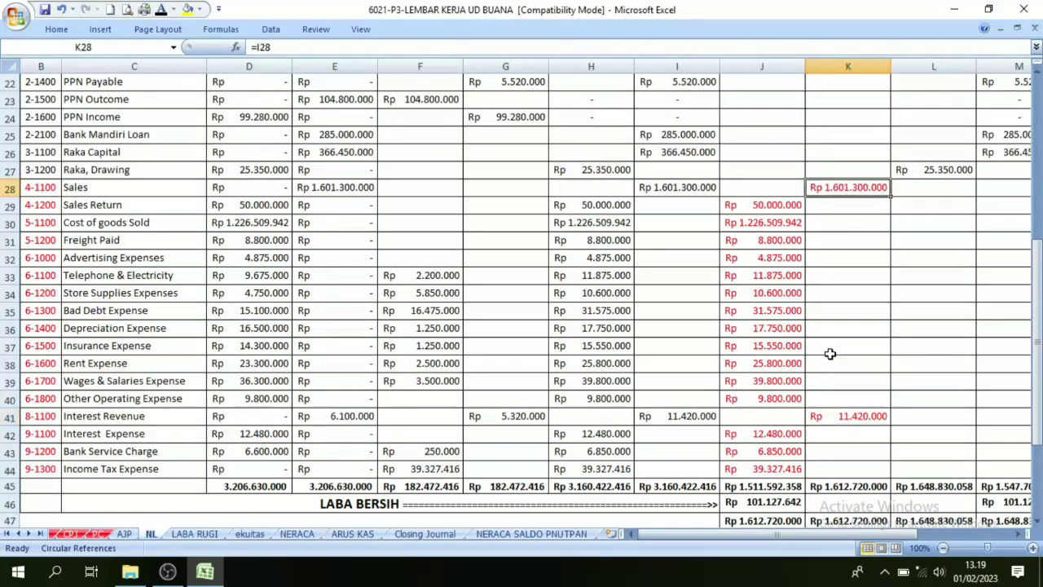
pyautogui.click(850, 416)
pyautogui.click(119, 185)
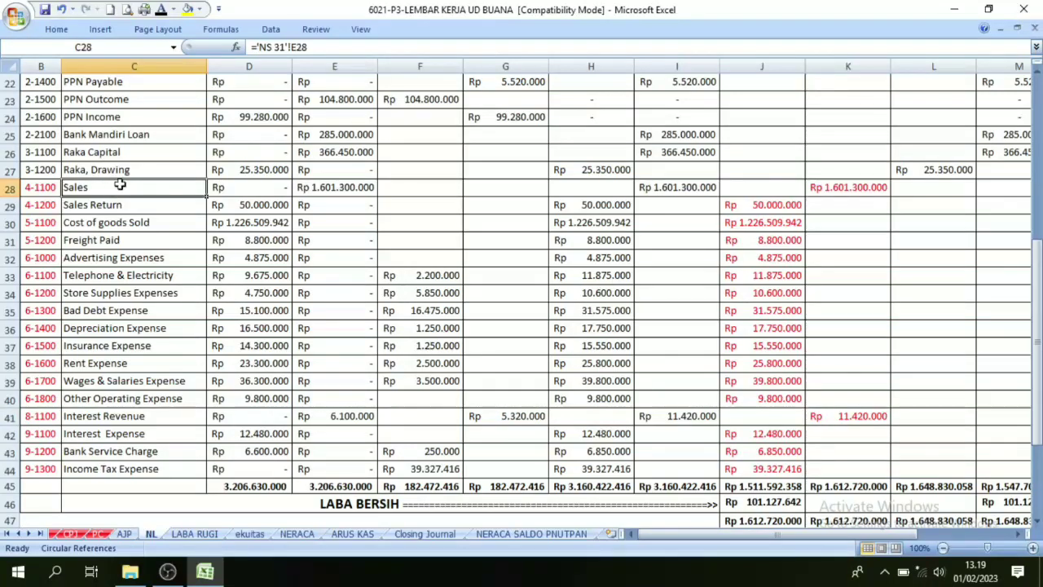
pyautogui.click(105, 417)
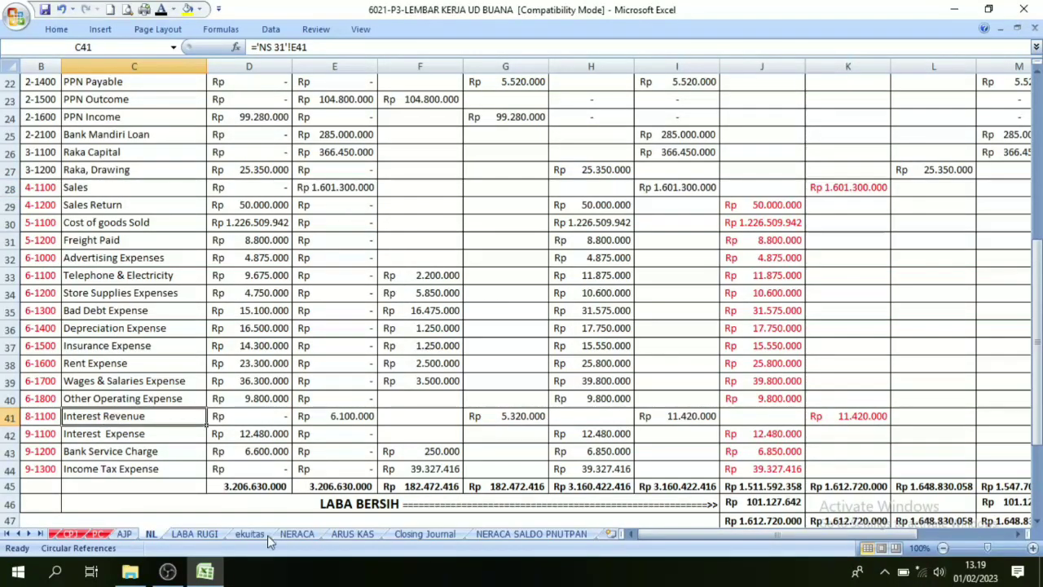
# On the Closing Journal sheet, set the font color of the Sales and Interest Revenue descriptions in D7:D8 to Automatic
pyautogui.click(424, 533)
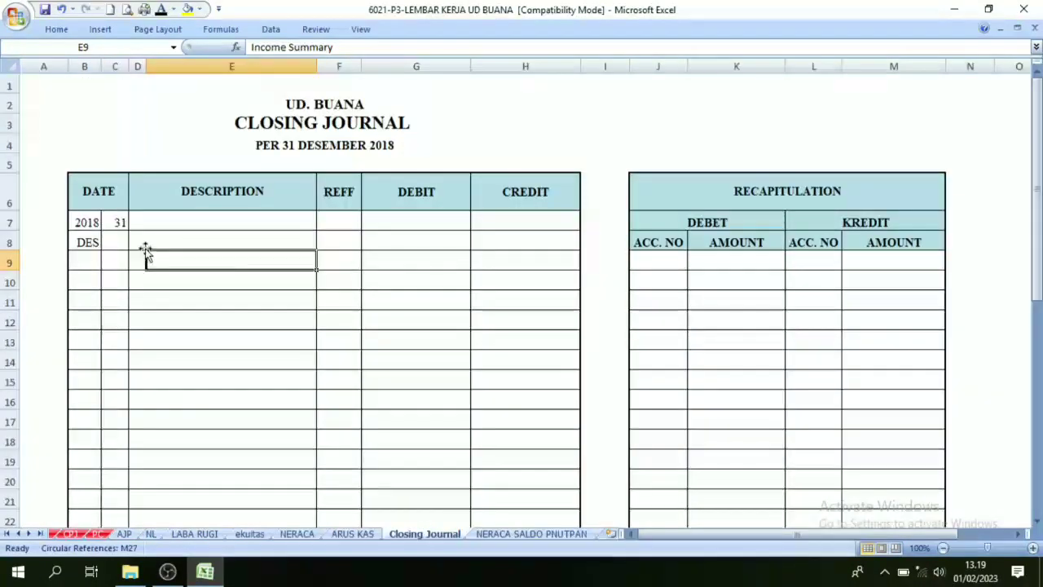
pyautogui.moveTo(141, 223); pyautogui.dragTo(138, 245)
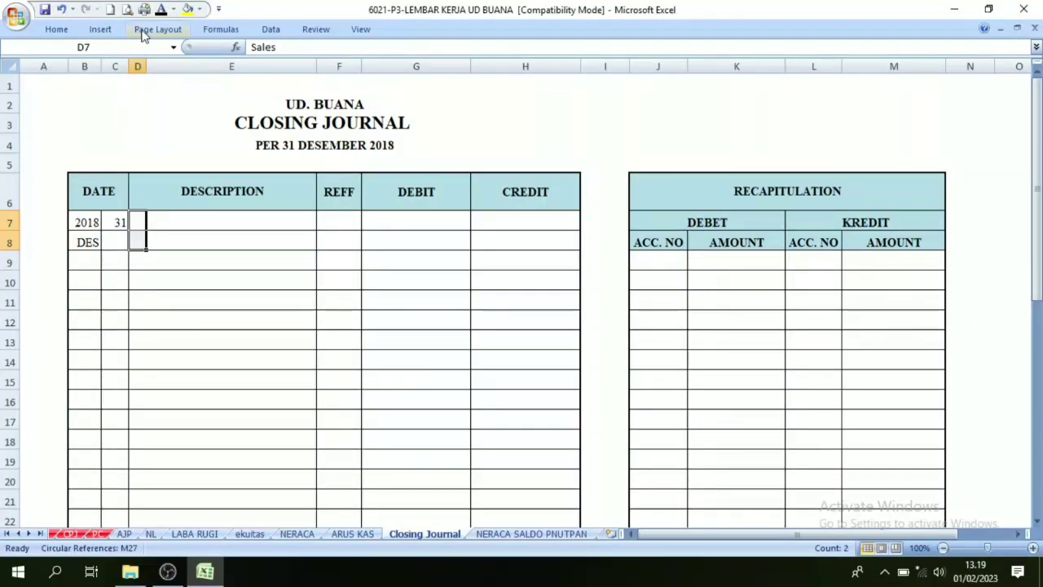
pyautogui.click(160, 9)
pyautogui.press('Down')
pyautogui.press('Down')
pyautogui.press('Right')
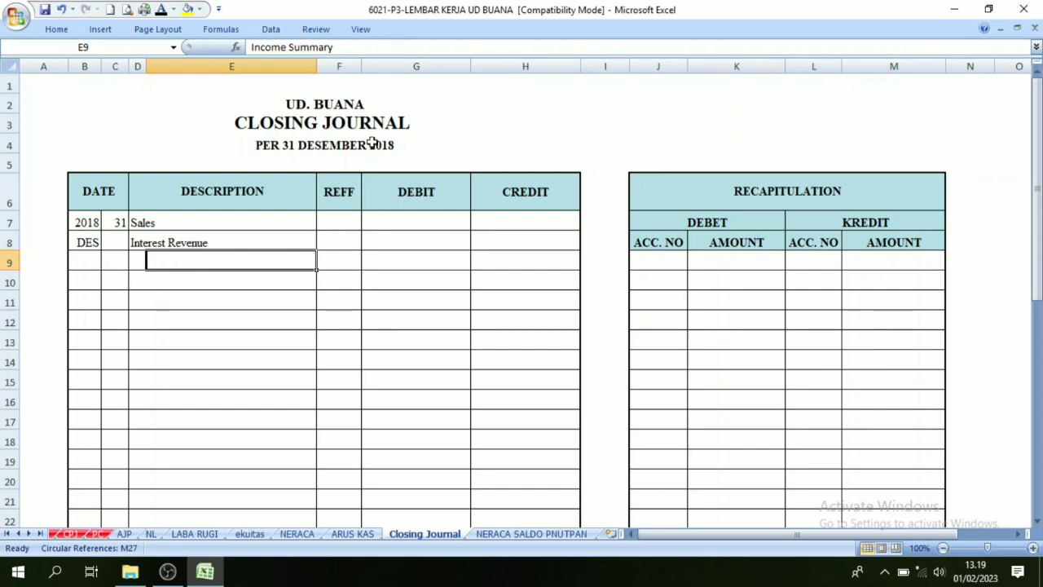
# Recheck the Laba Rugi credit amounts of Sales and Interest Revenue on the NL worksheet
pyautogui.click(152, 534)
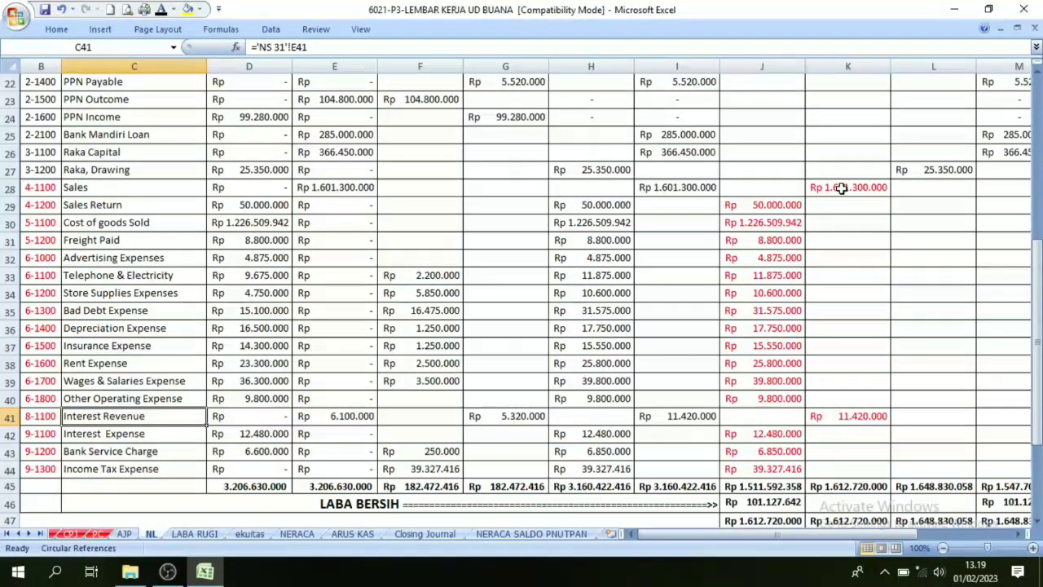
pyautogui.scroll(8, 840, 187)
pyautogui.scroll(-7, 831, 296)
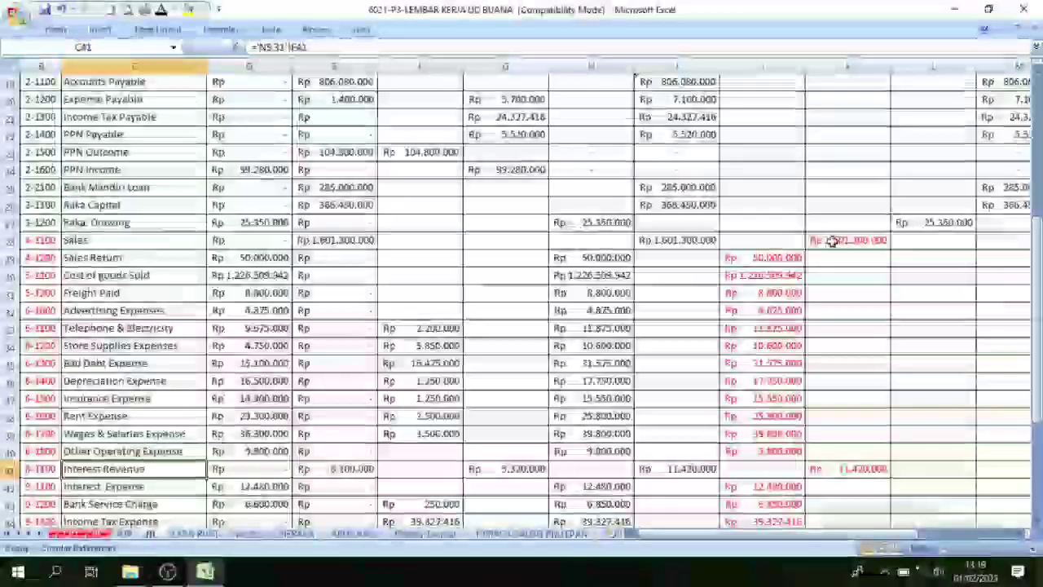
pyautogui.click(831, 242)
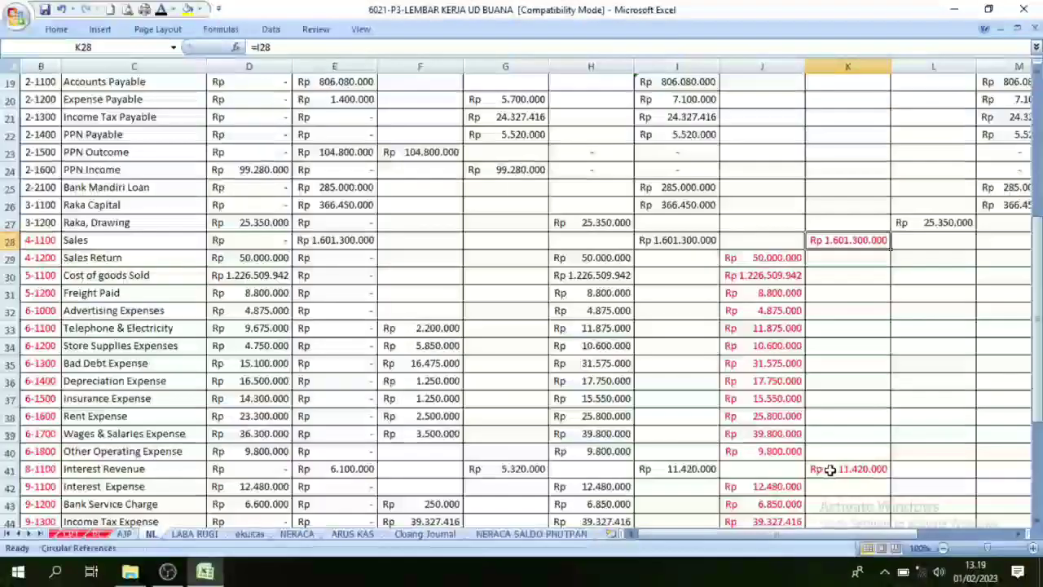
pyautogui.click(831, 470)
pyautogui.click(854, 241)
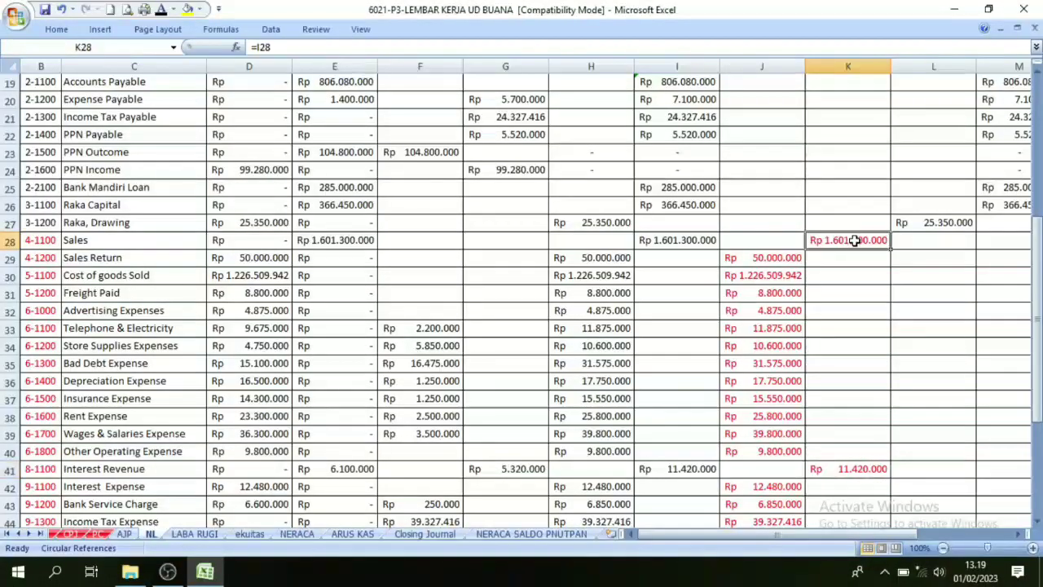
# On the Closing Journal sheet, set the font color of Income Summary in E9 and the REFF codes in F7:F9 to Automatic
pyautogui.click(426, 535)
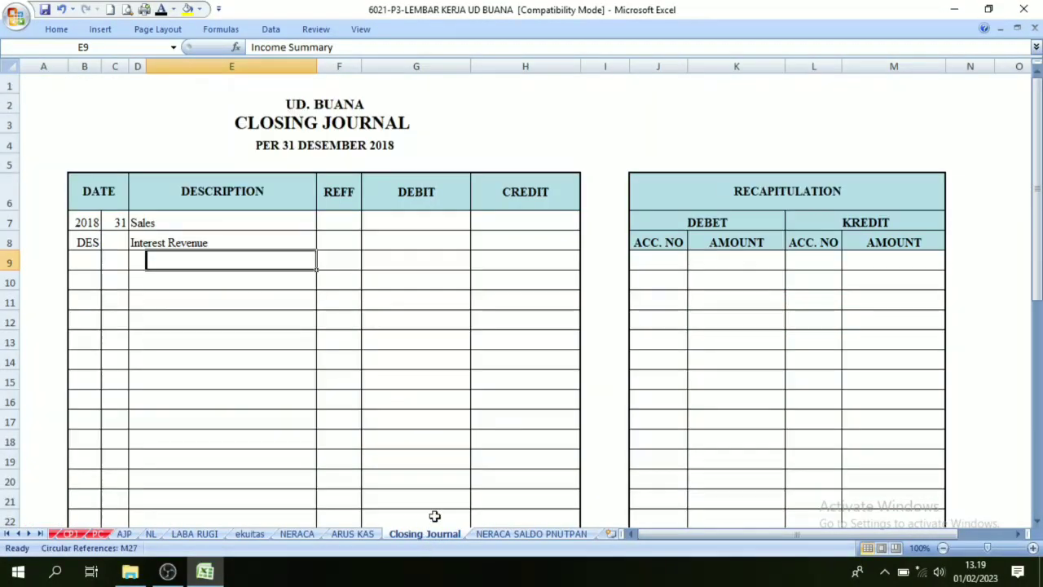
pyautogui.moveTo(140, 220); pyautogui.dragTo(141, 245)
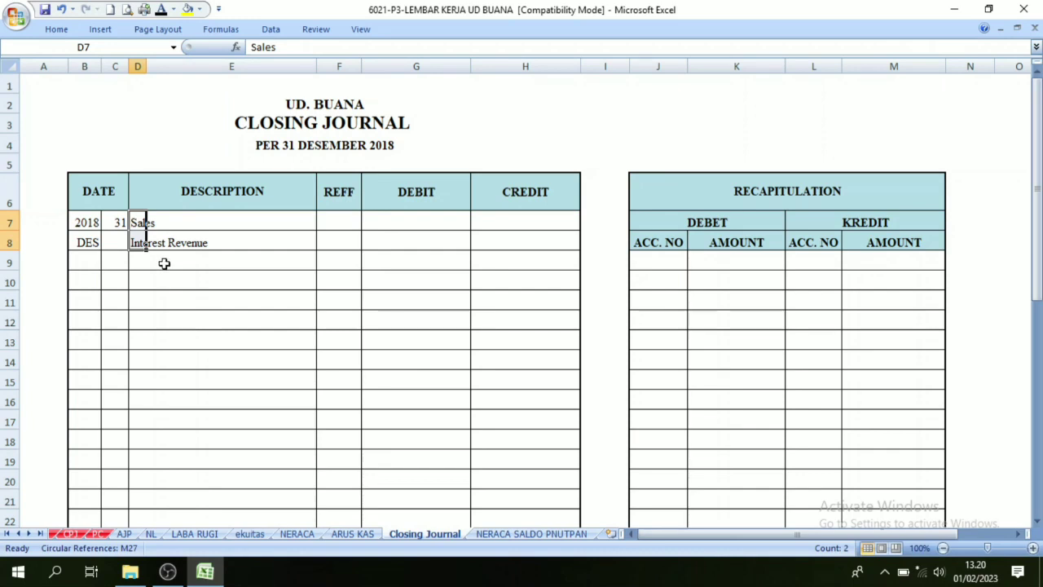
pyautogui.click(164, 263)
pyautogui.moveTo(140, 221); pyautogui.dragTo(151, 249)
pyautogui.click(159, 258)
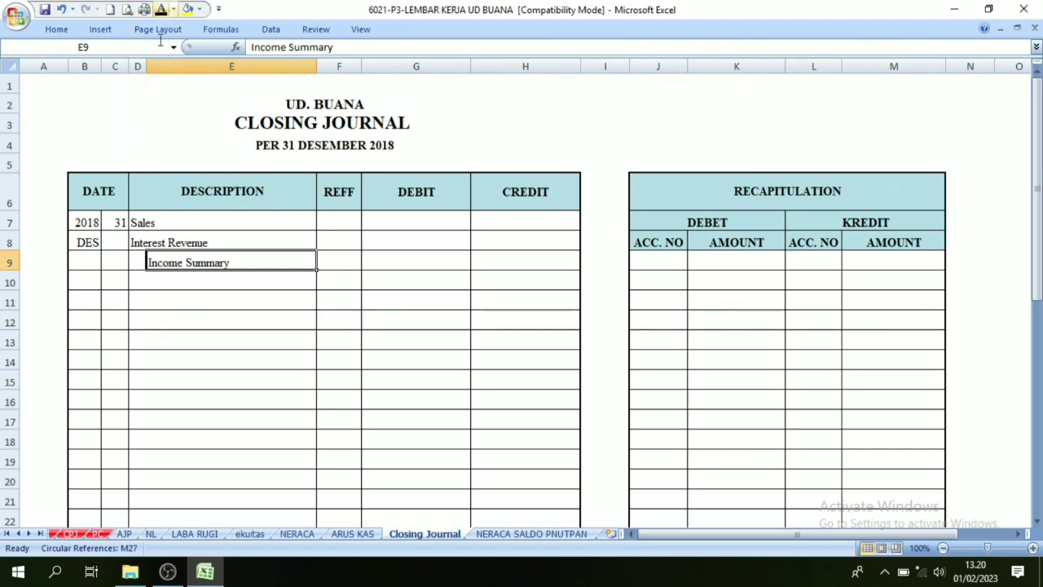
pyautogui.click(179, 316)
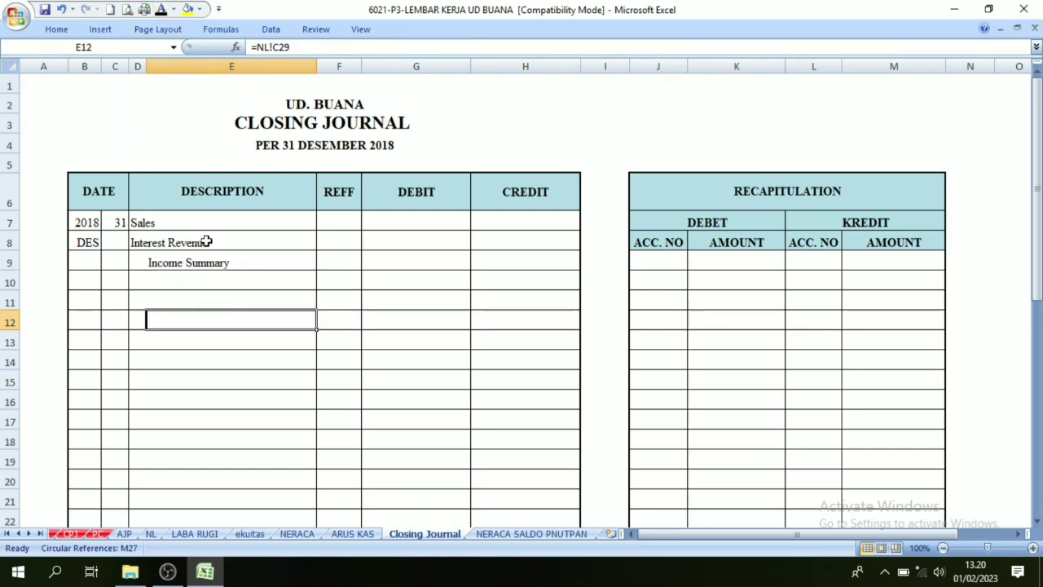
pyautogui.moveTo(347, 216); pyautogui.dragTo(349, 261)
pyautogui.click(160, 9)
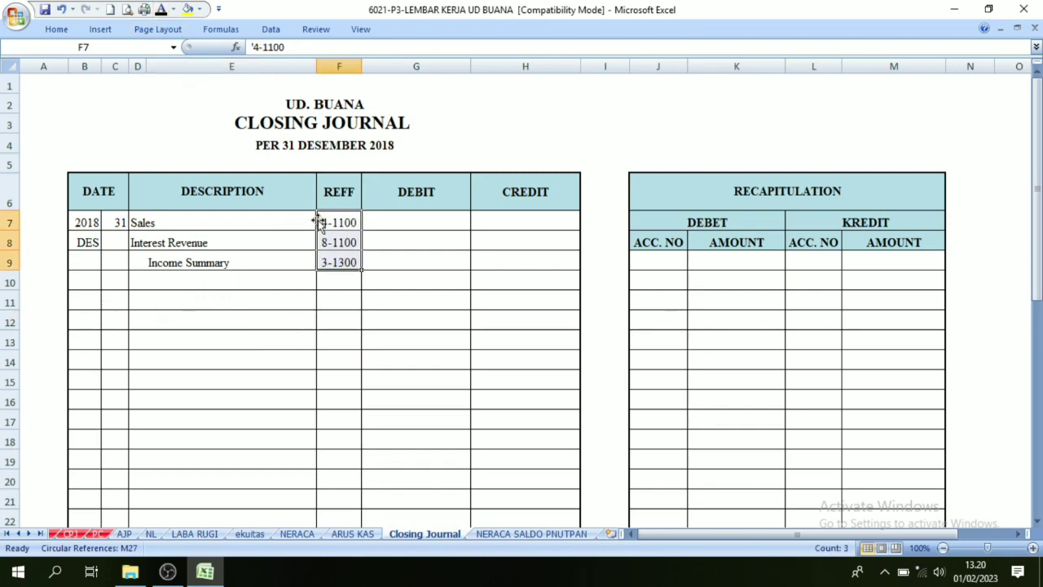
# Check the Laba Rugi credit column on the NL worksheet and set the Closing Journal debit amounts in G7:G8 to the Automatic font color
pyautogui.click(429, 221)
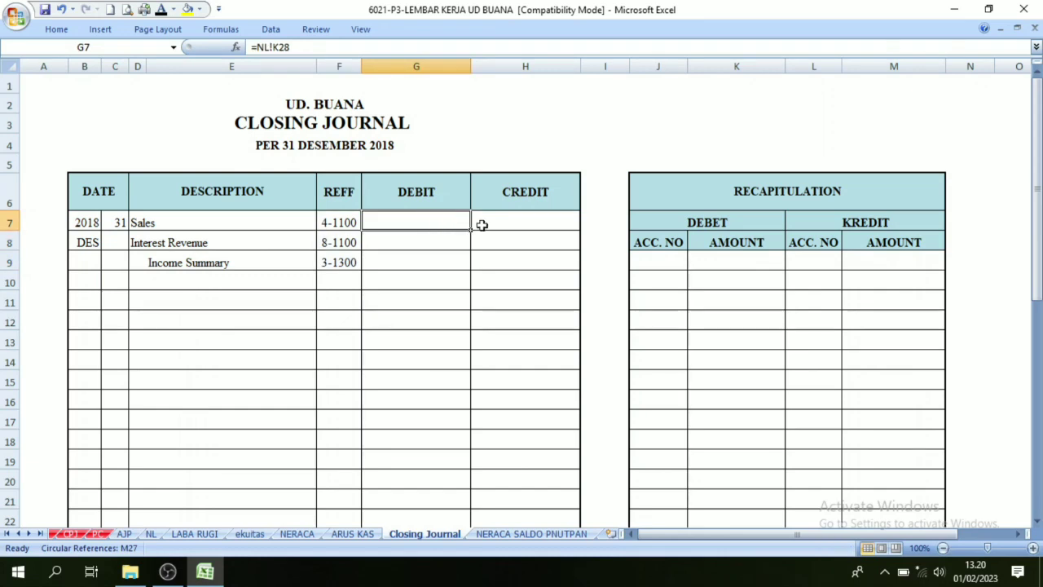
pyautogui.moveTo(485, 226); pyautogui.dragTo(512, 235)
pyautogui.click(512, 235)
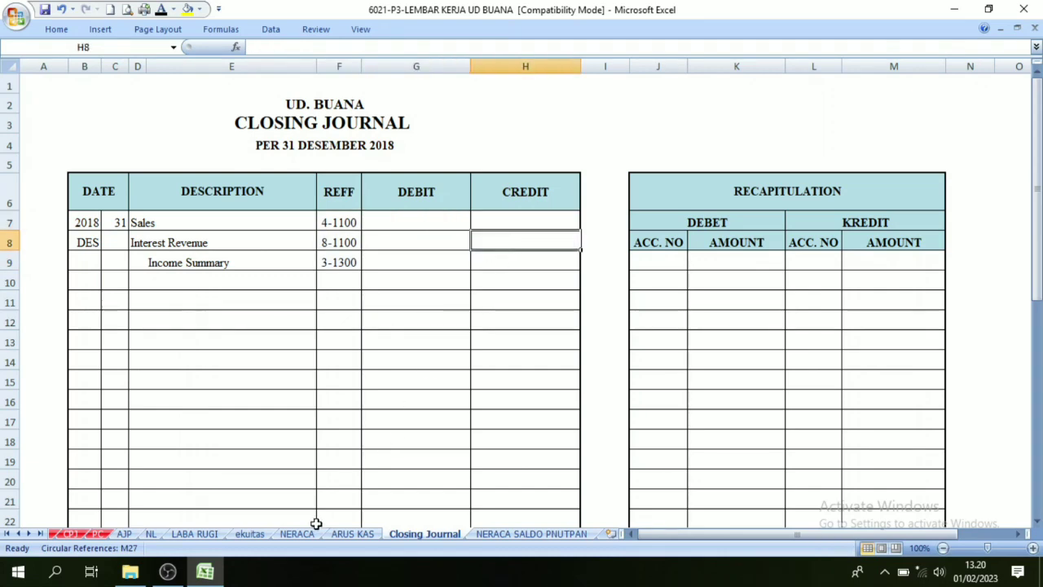
pyautogui.click(147, 242)
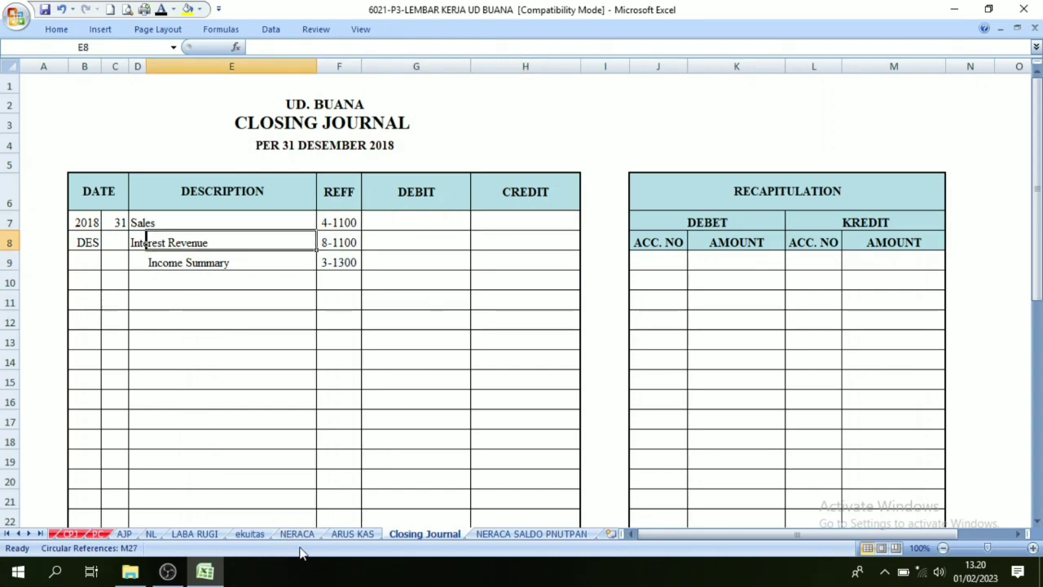
pyautogui.click(150, 534)
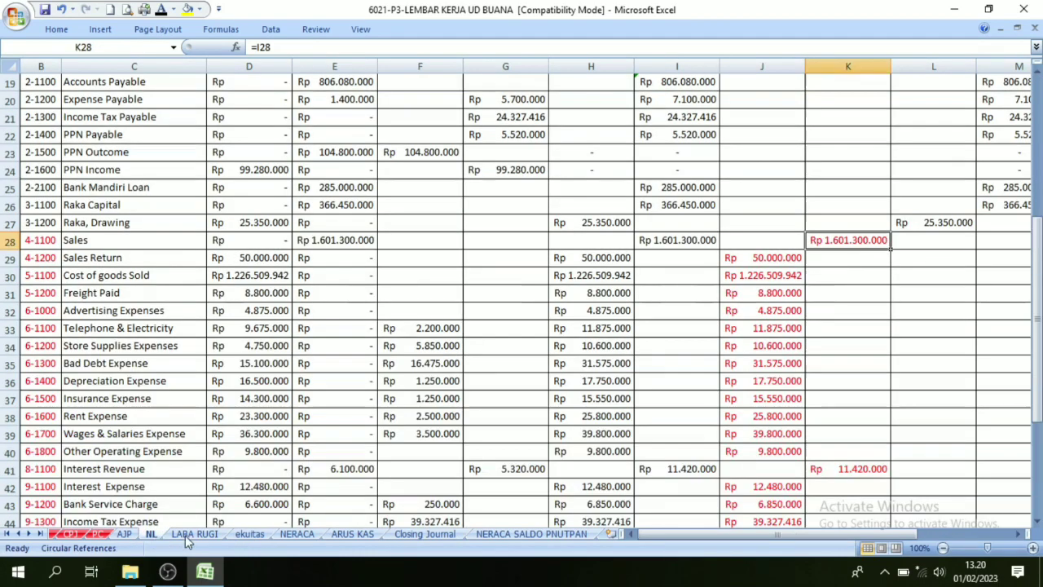
pyautogui.moveTo(848, 249)
pyautogui.mouseDown()
pyautogui.moveTo(820, 489)
pyautogui.moveTo(831, 450)
pyautogui.mouseUp()
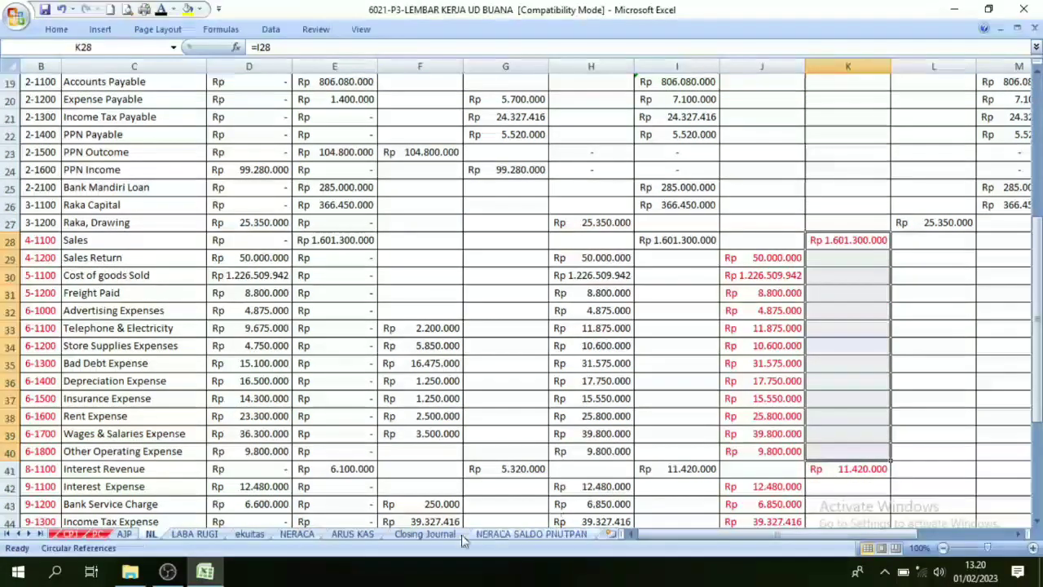
pyautogui.click(424, 534)
pyautogui.moveTo(424, 223); pyautogui.dragTo(420, 243)
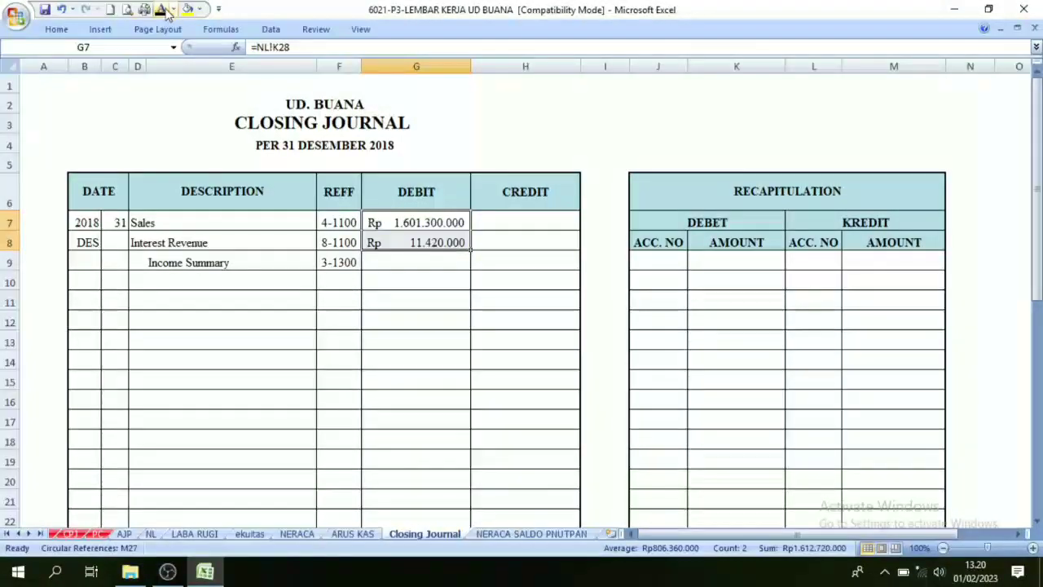
pyautogui.click(449, 310)
# Set the font color of the Income Summary credit amount in H9, the sum of G7:G8, to Automatic
pyautogui.click(199, 262)
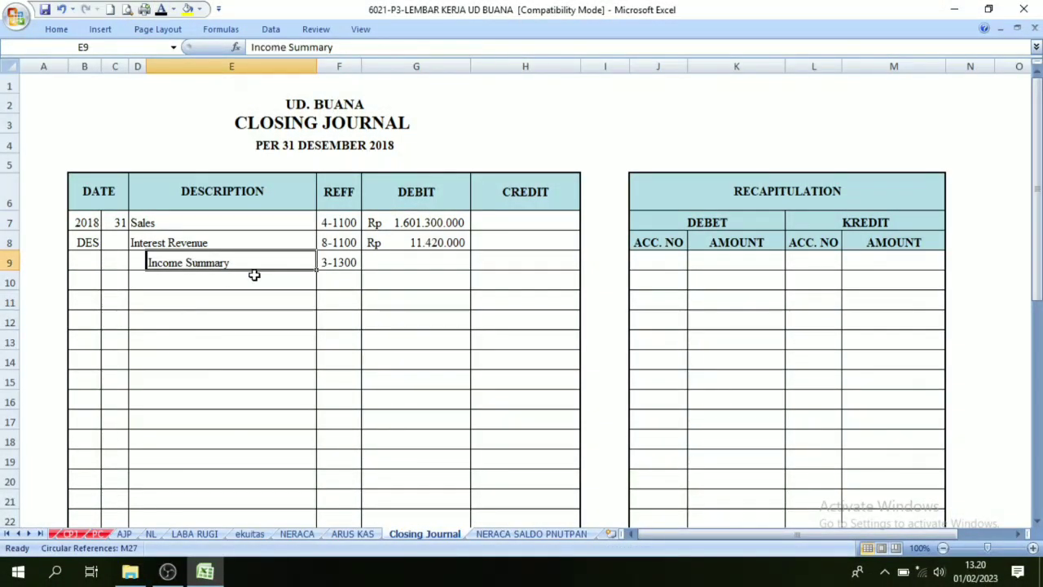
pyautogui.click(491, 256)
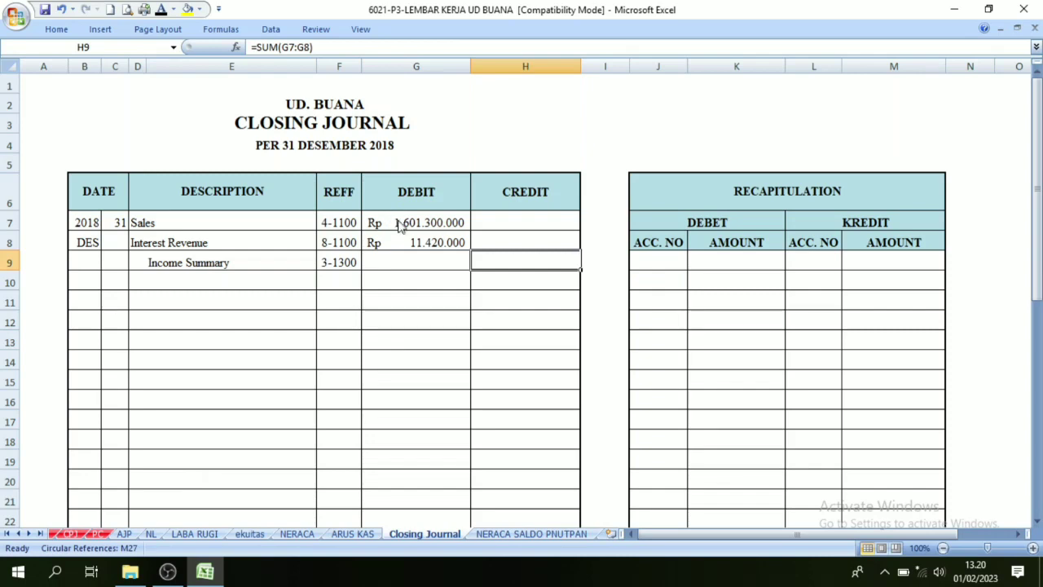
pyautogui.moveTo(404, 224); pyautogui.dragTo(399, 242)
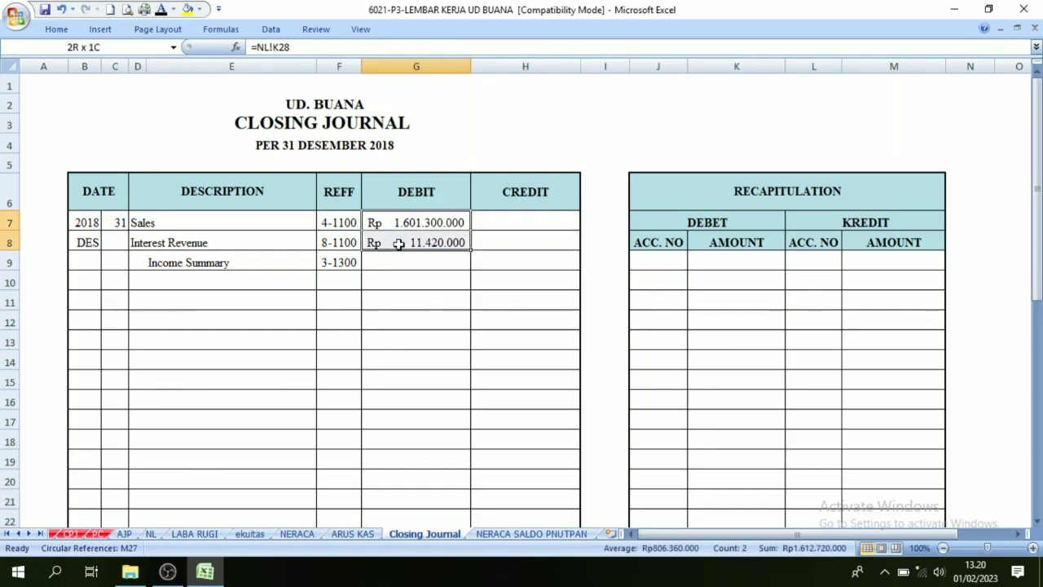
pyautogui.click(507, 256)
pyautogui.click(161, 10)
pyautogui.click(554, 313)
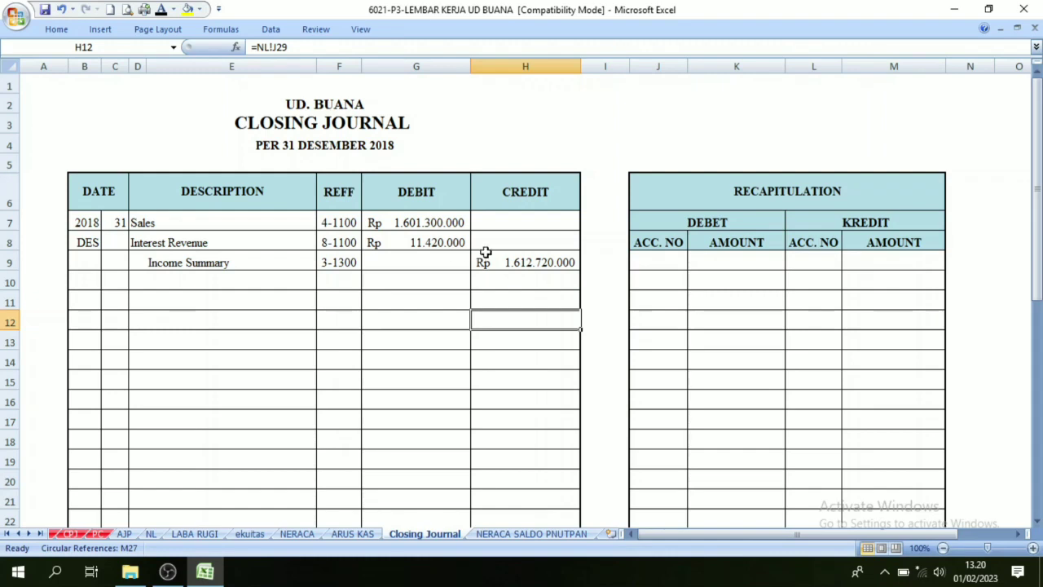
# Review the first closing entry and examine the Laba Rugi credit and debit amounts on the NL worksheet, including J29:J44
pyautogui.click(185, 265)
pyautogui.click(486, 268)
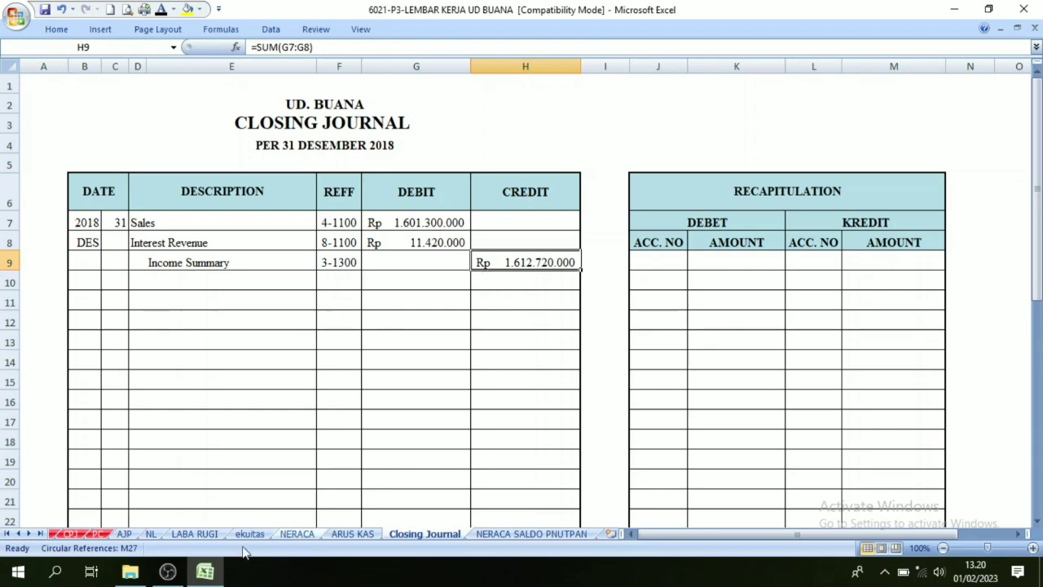
pyautogui.moveTo(129, 223); pyautogui.dragTo(149, 263)
pyautogui.click(150, 535)
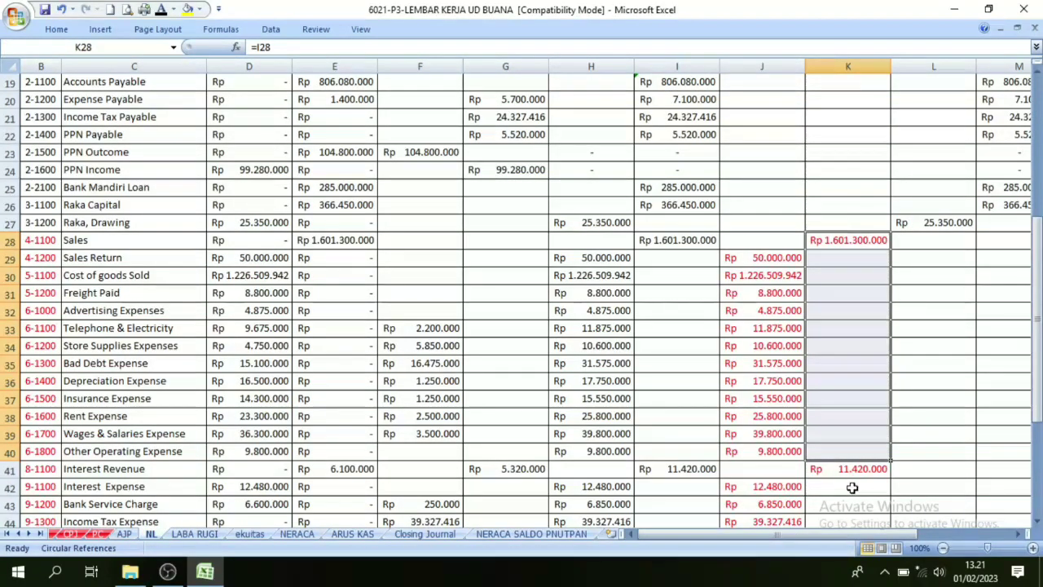
pyautogui.click(846, 468)
pyautogui.scroll(-3, 833, 363)
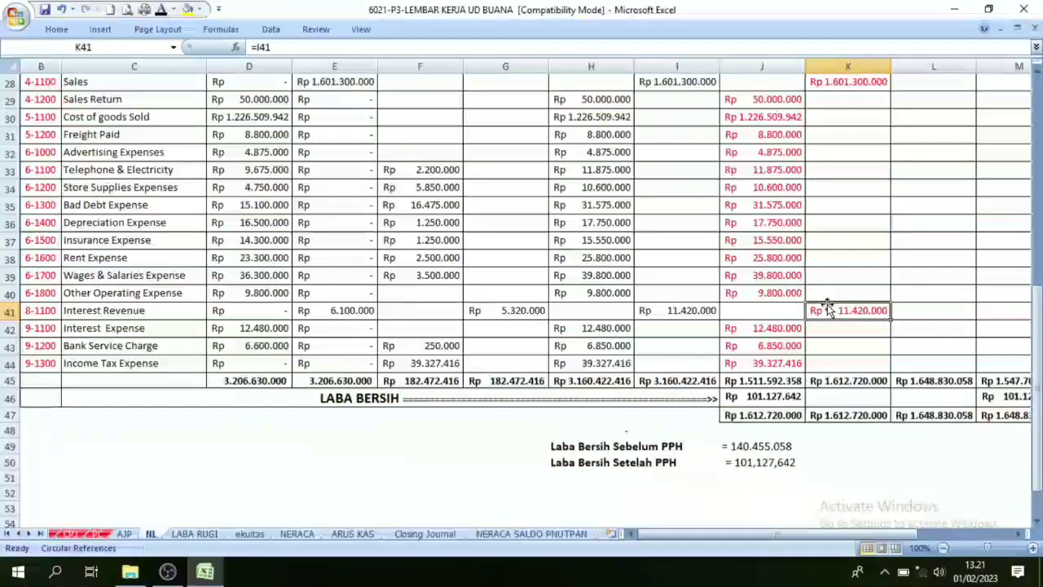
pyautogui.scroll(2, 828, 308)
pyautogui.moveTo(839, 190); pyautogui.dragTo(846, 410)
pyautogui.moveTo(750, 208); pyautogui.dragTo(747, 473)
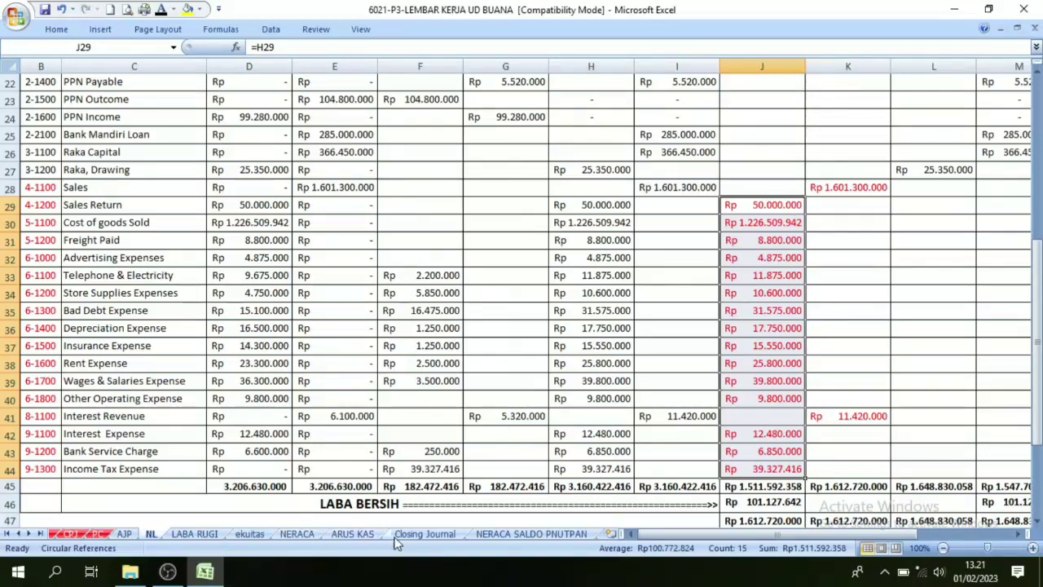
# On the Closing Journal sheet, set the font color of the expense account names in E12:E26 to Automatic
pyautogui.click(419, 537)
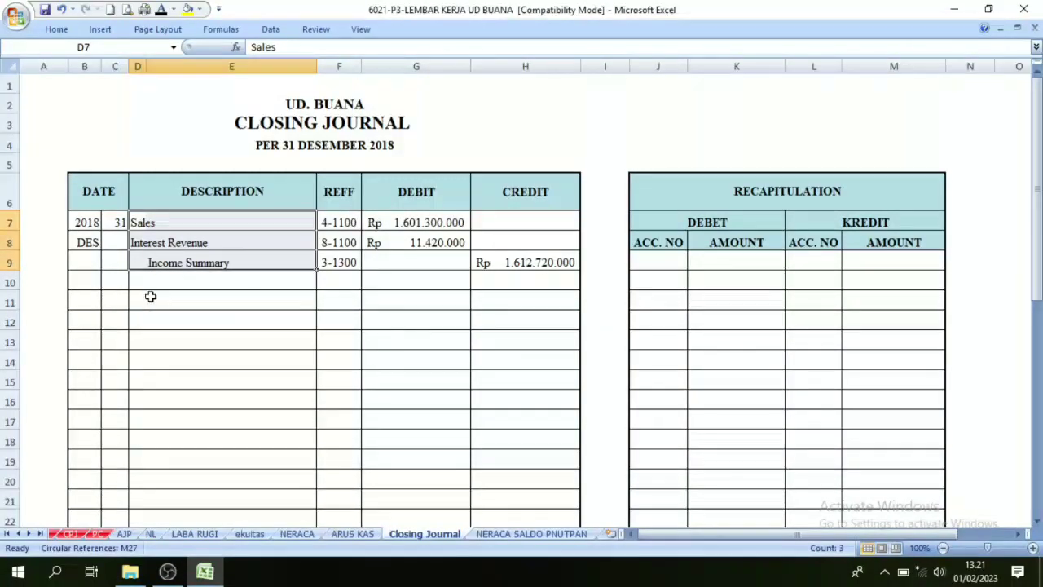
pyautogui.click(178, 298)
pyautogui.click(179, 322)
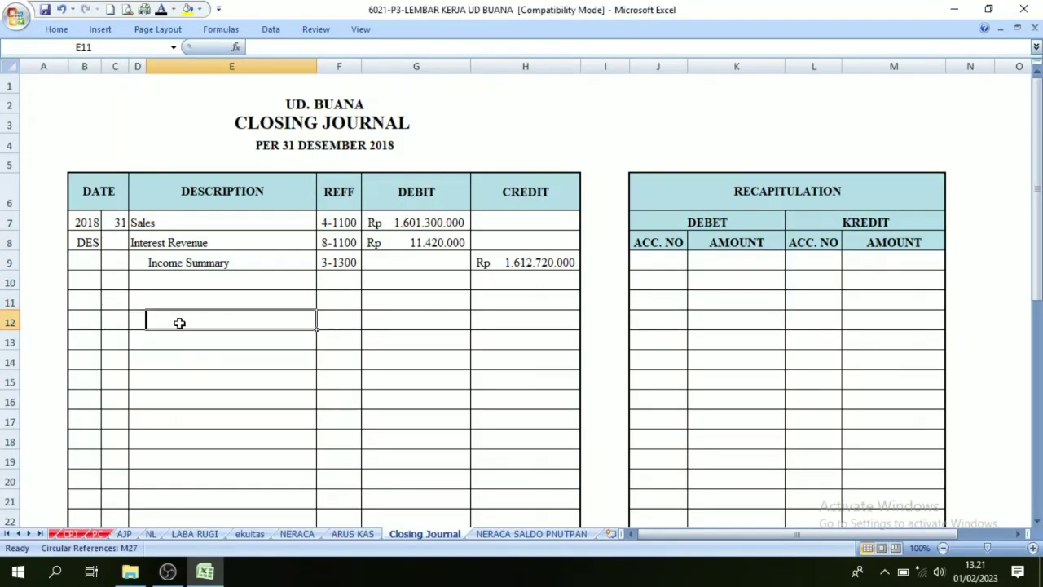
pyautogui.moveTo(179, 324); pyautogui.dragTo(209, 471)
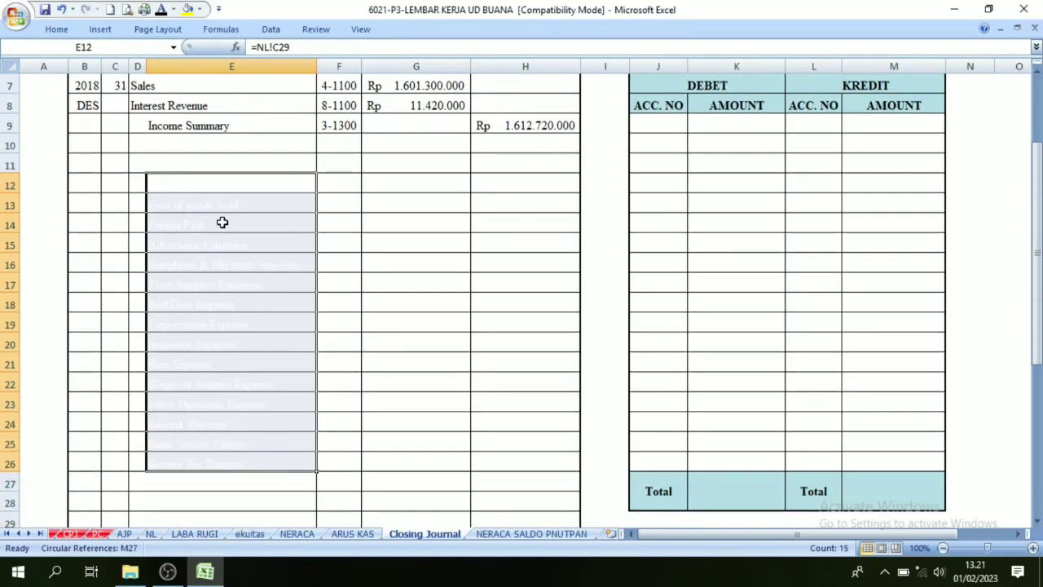
pyautogui.click(160, 12)
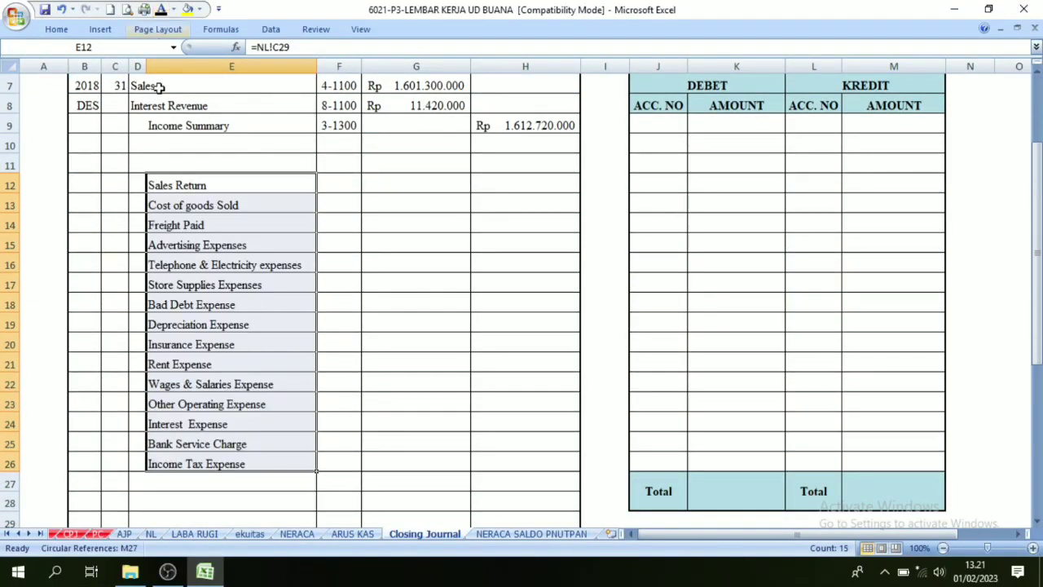
pyautogui.click(322, 226)
# Set the font color of Income Summary in D11 to Automatic and review the expense accounts listed beneath it
pyautogui.click(131, 166)
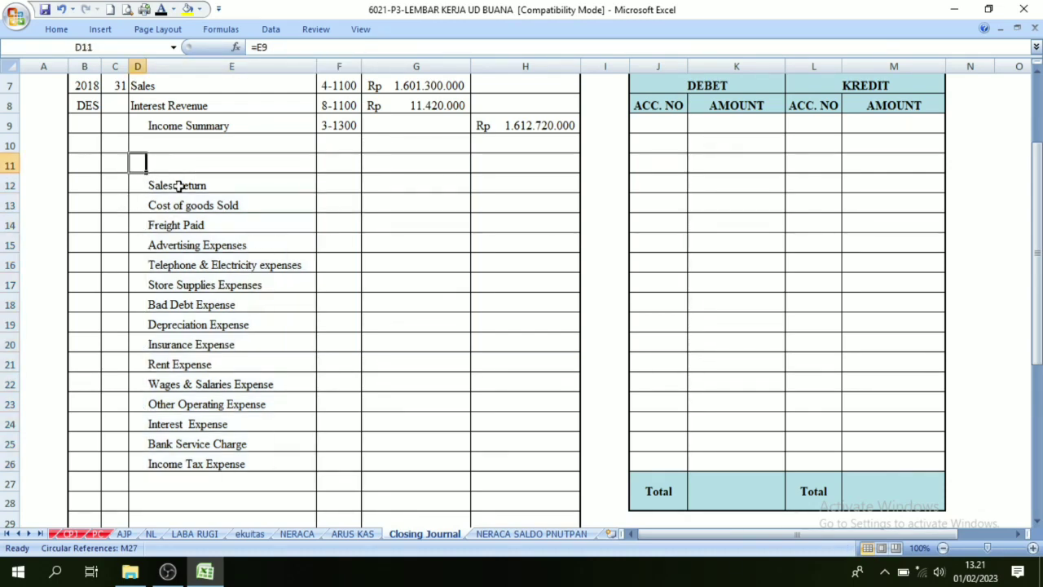
pyautogui.click(161, 11)
pyautogui.moveTo(165, 187); pyautogui.dragTo(197, 486)
pyautogui.click(175, 403)
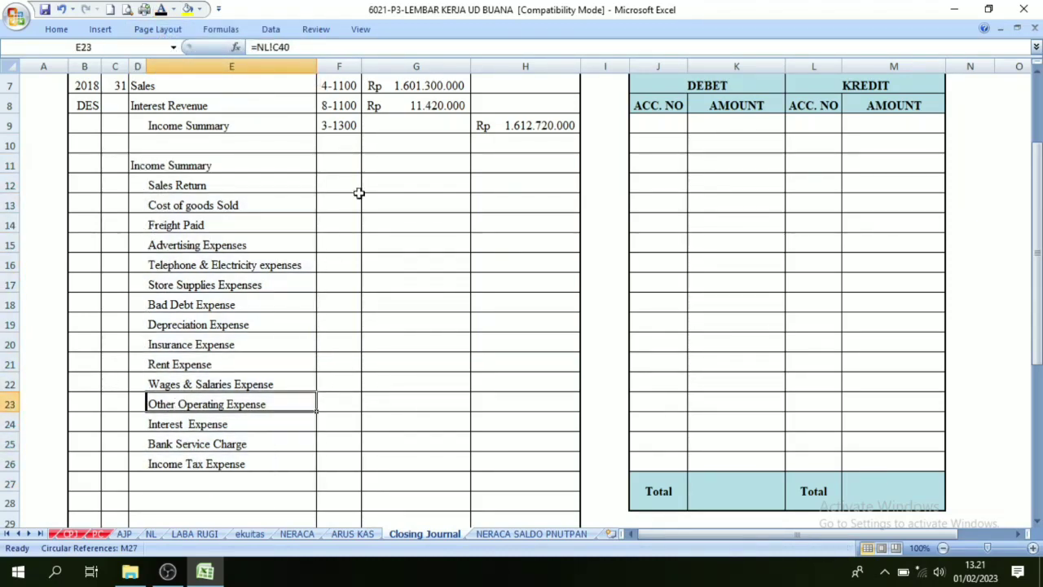
# Set the font color of the second closing entry's REFF codes in F11:F26 to Automatic
pyautogui.moveTo(345, 188); pyautogui.dragTo(346, 468)
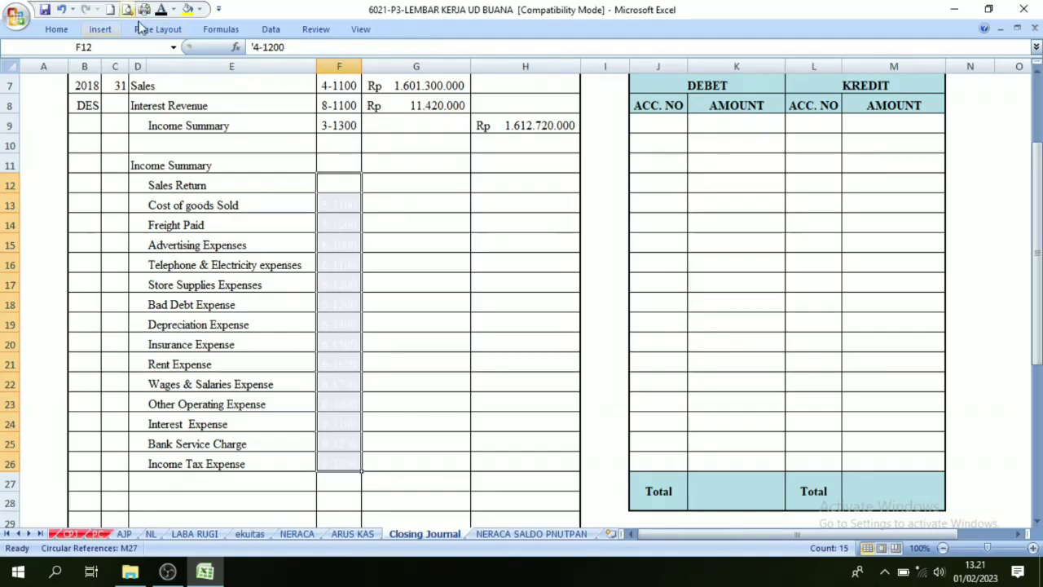
pyautogui.moveTo(337, 167); pyautogui.dragTo(326, 464)
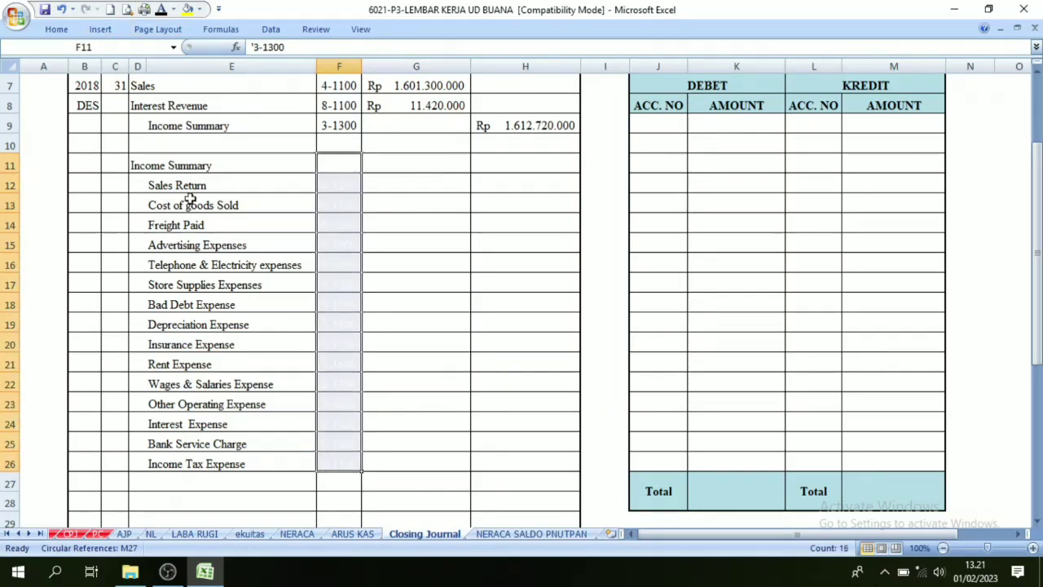
pyautogui.click(161, 9)
pyautogui.click(253, 199)
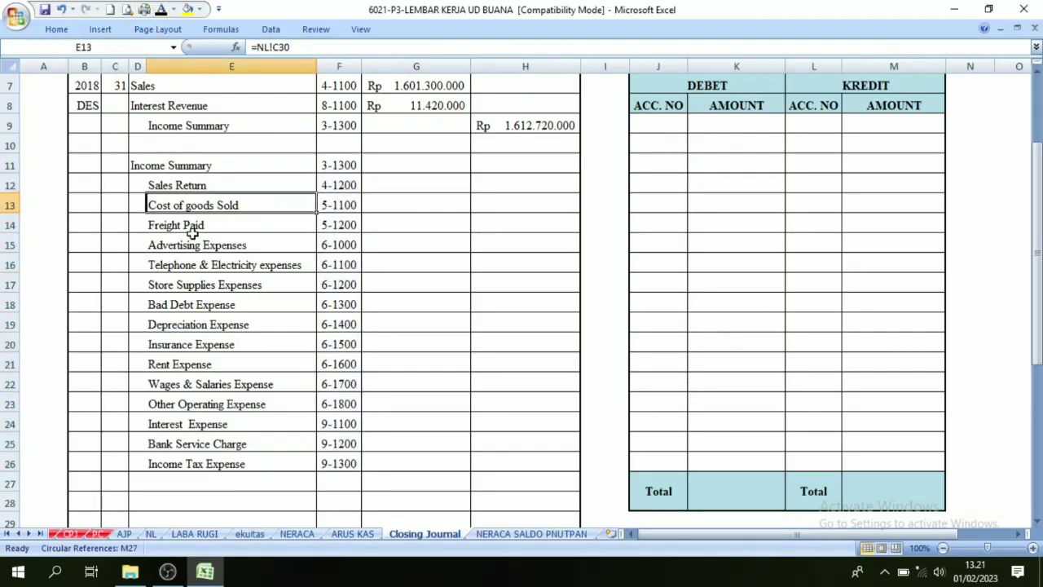
# Check the Laba Rugi debit amounts on the NL worksheet and set the Closing Journal credit amounts in H12:H26 to the Automatic font color
pyautogui.click(150, 534)
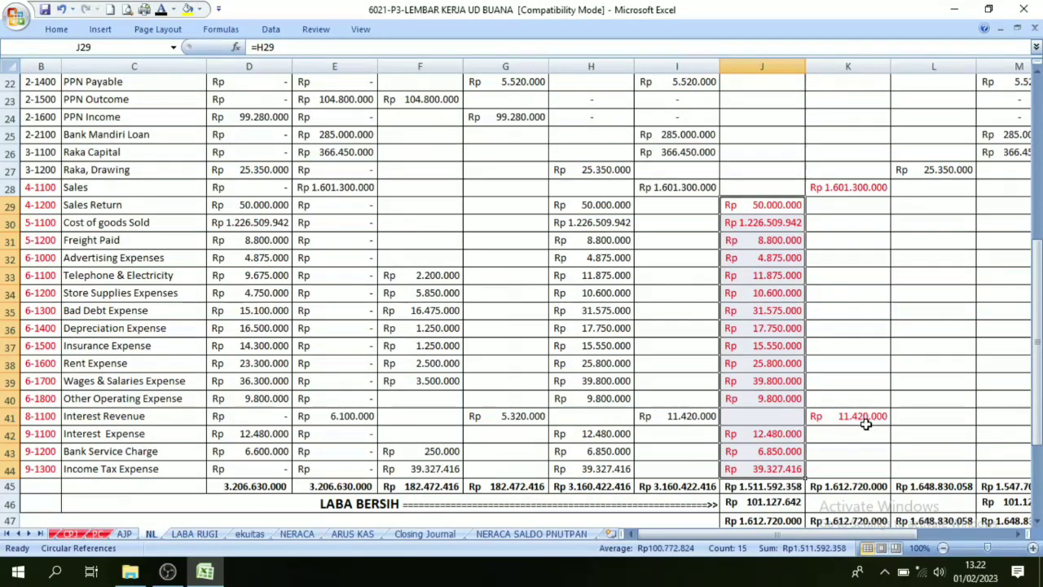
pyautogui.click(445, 535)
pyautogui.moveTo(533, 186); pyautogui.dragTo(546, 462)
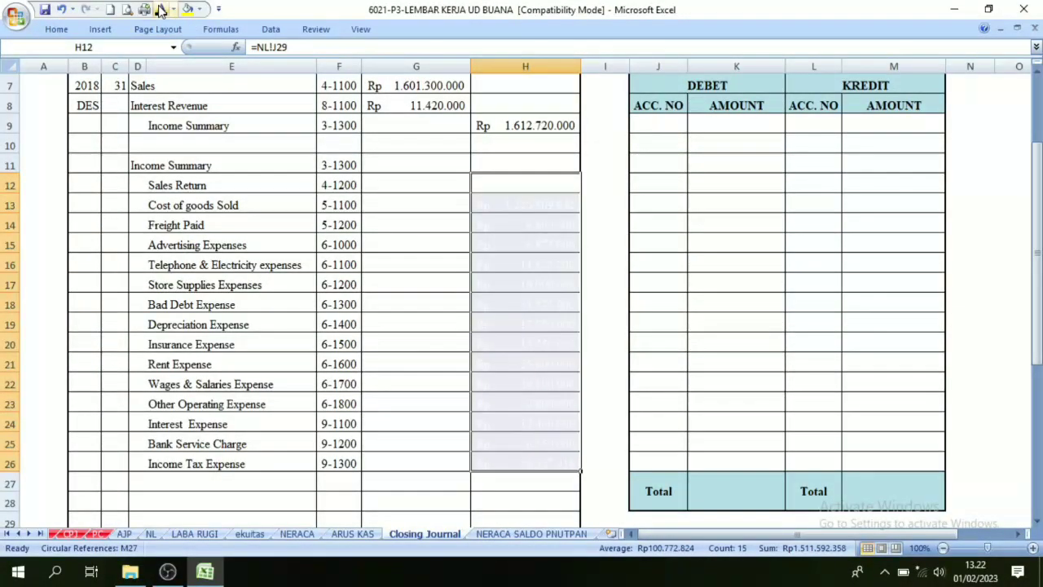
pyautogui.hotkey('ctrl', 'd')
pyautogui.click(483, 323)
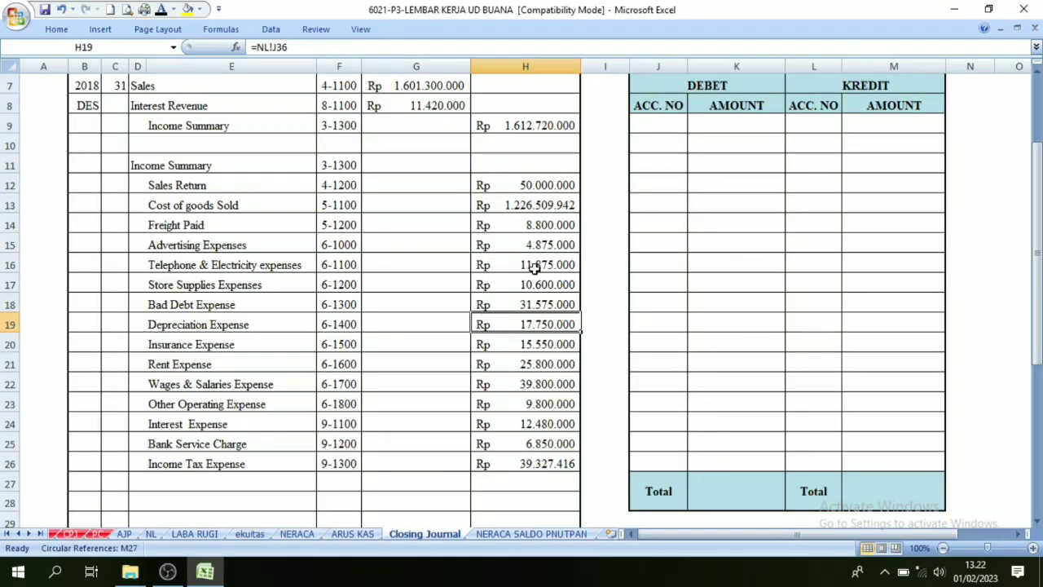
# Set the font color of the Income Summary debit in G11, the sum of H12:H26, to Automatic and review both closing entries
pyautogui.moveTo(511, 186); pyautogui.dragTo(541, 469)
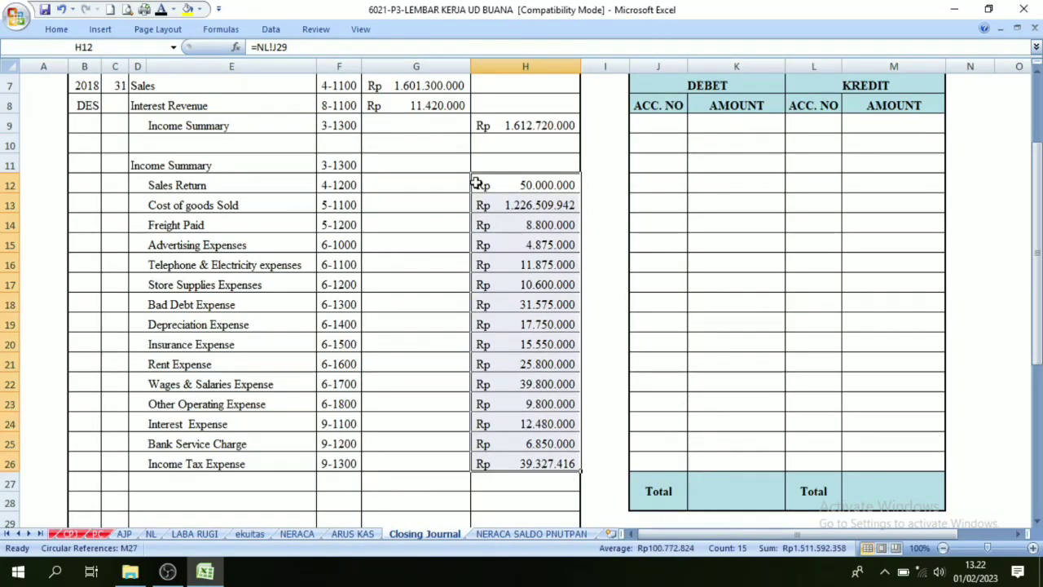
pyautogui.click(407, 167)
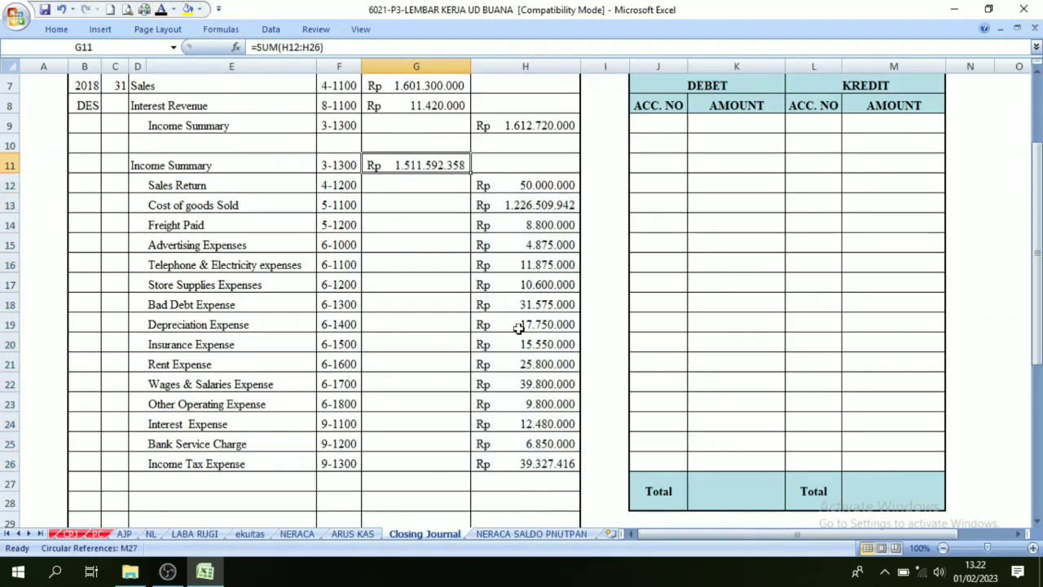
pyautogui.scroll(2, 481, 318)
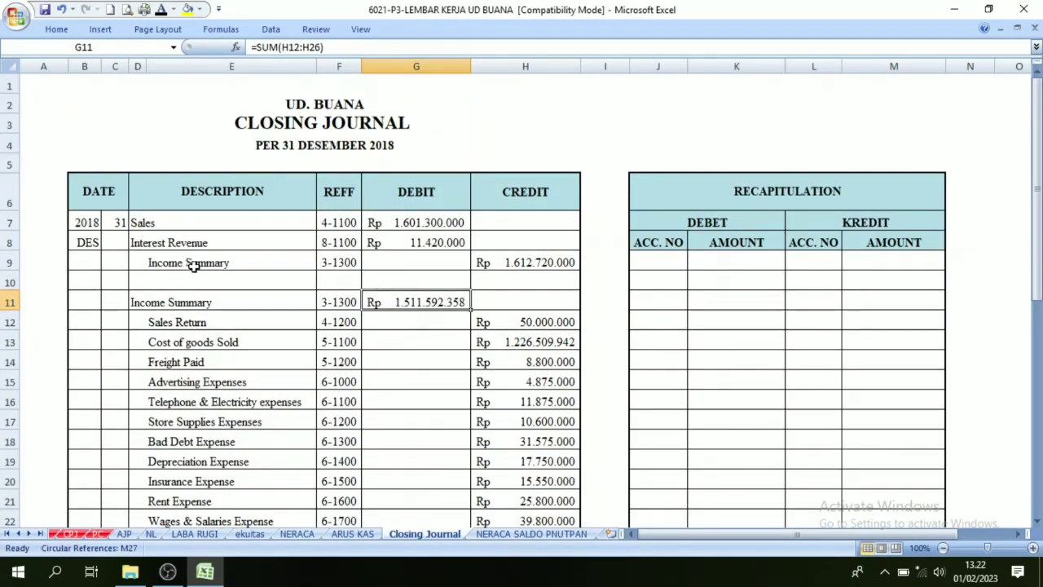
pyautogui.scroll(-2, 210, 286)
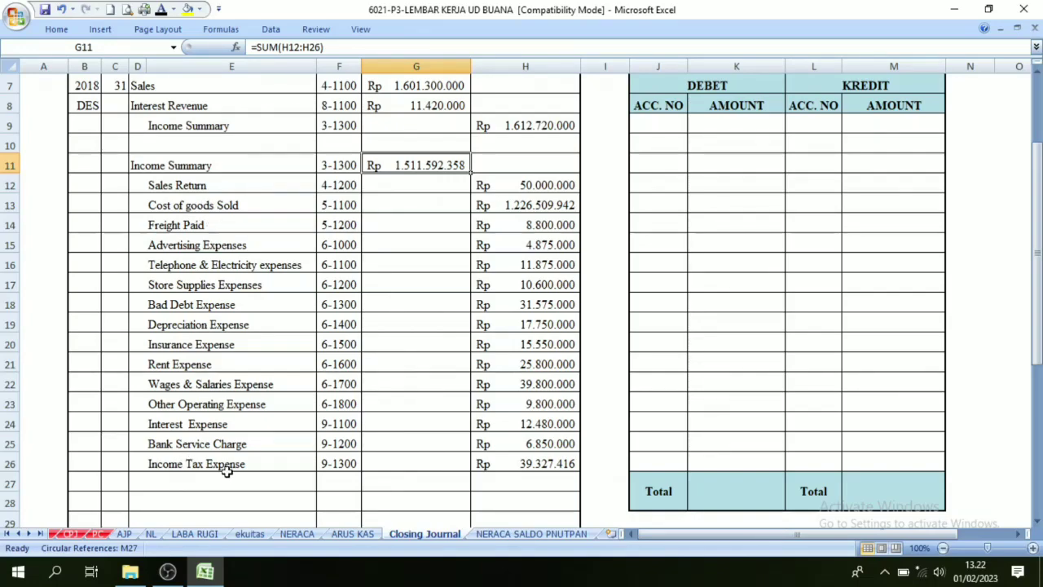
pyautogui.scroll(2, 229, 440)
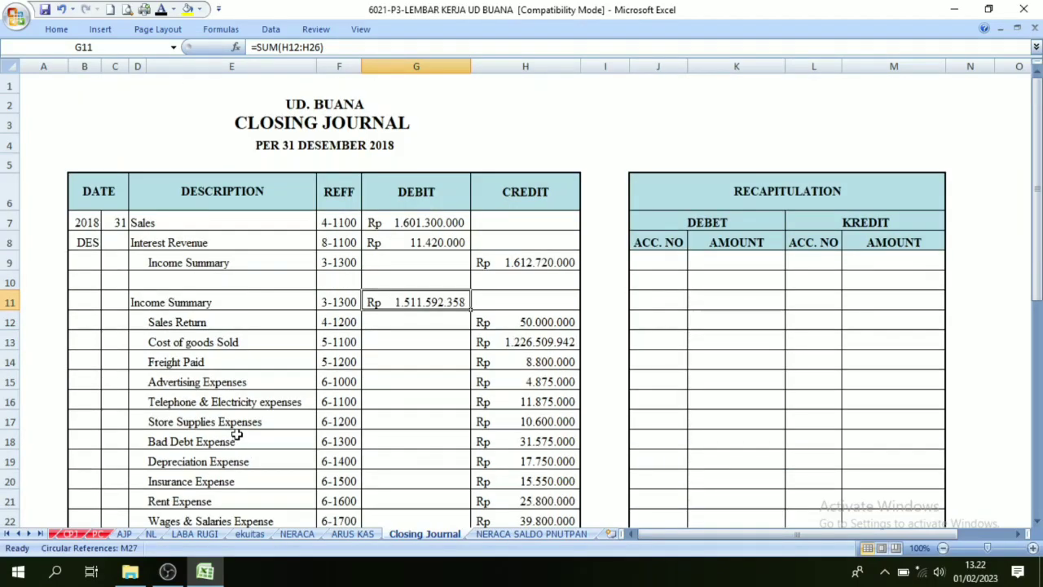
pyautogui.scroll(-2, 235, 433)
pyautogui.click(264, 345)
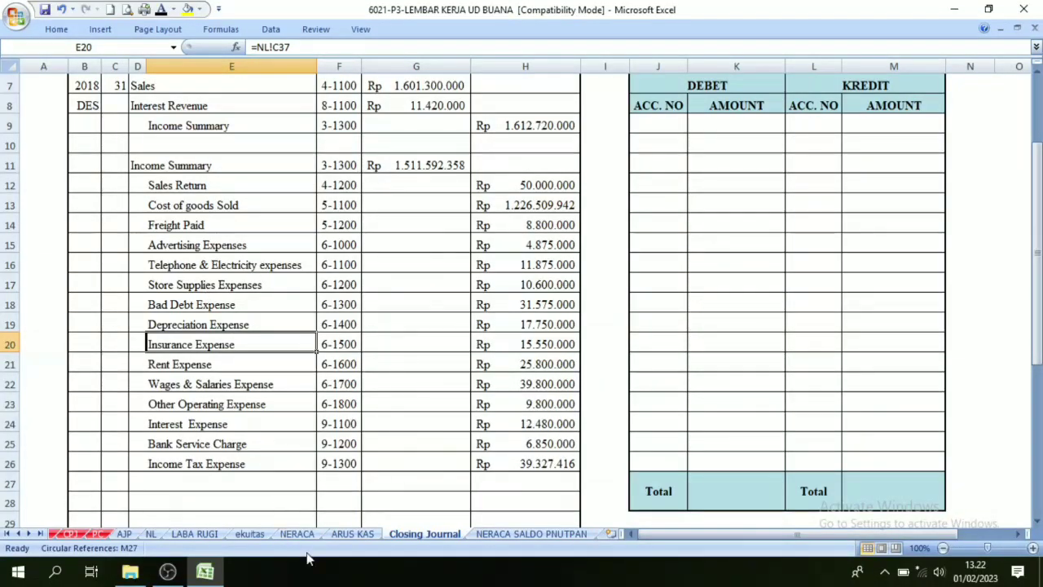
# Examine the revenue and expense amounts in the Laba Rugi columns of the NL worksheet, down to the net profit rows
pyautogui.click(150, 533)
pyautogui.scroll(2, 738, 375)
pyautogui.scroll(-5, 725, 367)
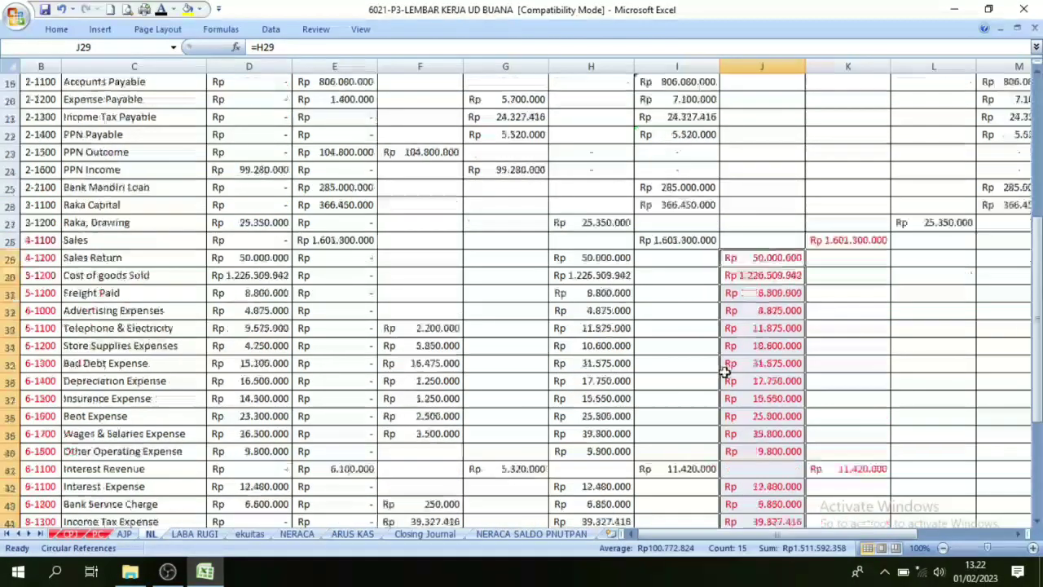
pyautogui.scroll(4, 734, 367)
pyautogui.moveTo(848, 239); pyautogui.dragTo(848, 469)
pyautogui.scroll(-1, 748, 332)
pyautogui.moveTo(753, 205); pyautogui.dragTo(770, 468)
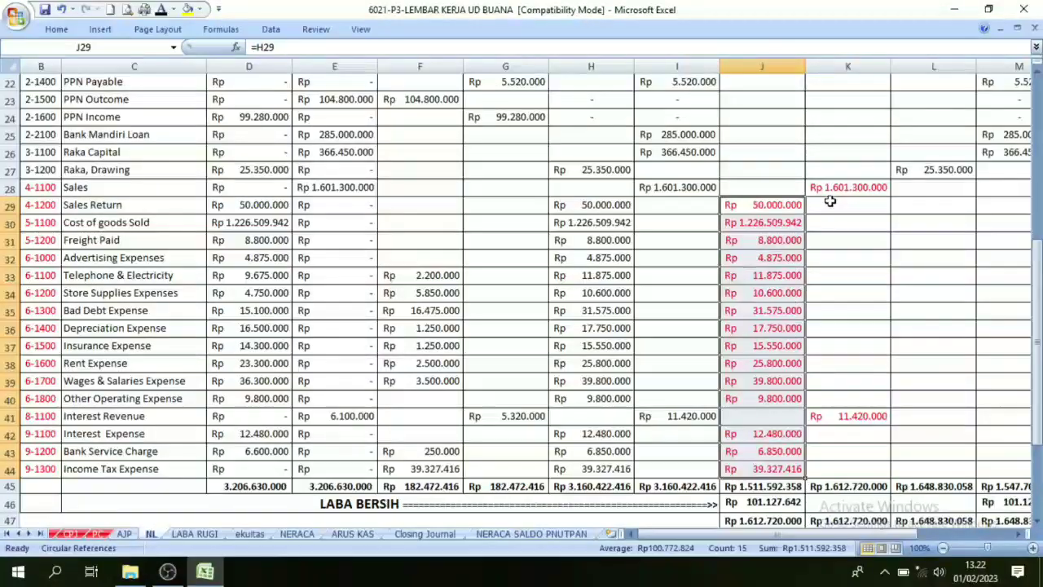
pyautogui.moveTo(837, 187); pyautogui.dragTo(840, 445)
pyautogui.moveTo(762, 188); pyautogui.dragTo(771, 457)
pyautogui.scroll(-3, 767, 424)
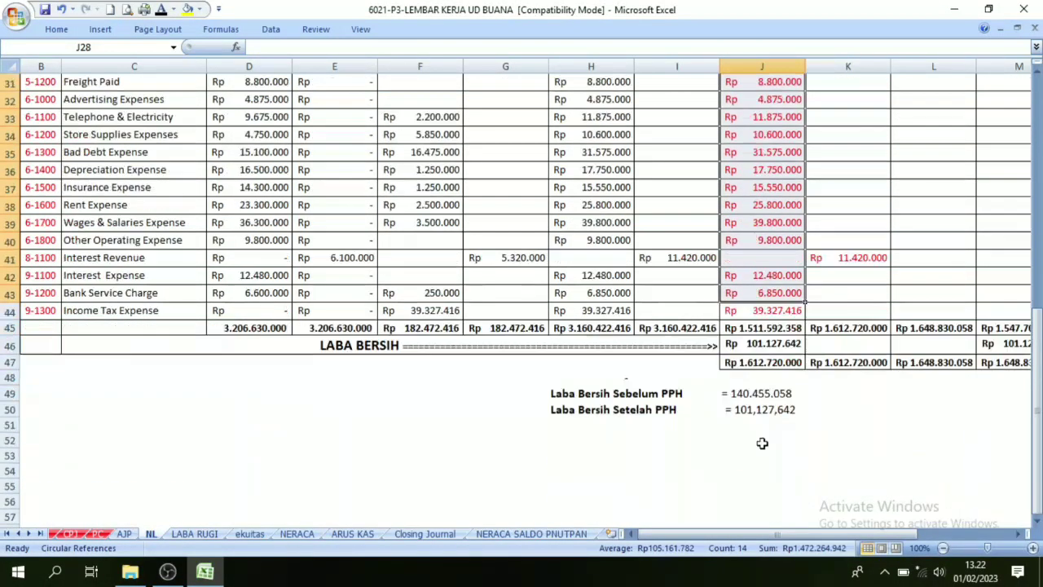
# Set the font color of the Laba Bersih amount in J46 of the NL worksheet to red
pyautogui.click(756, 344)
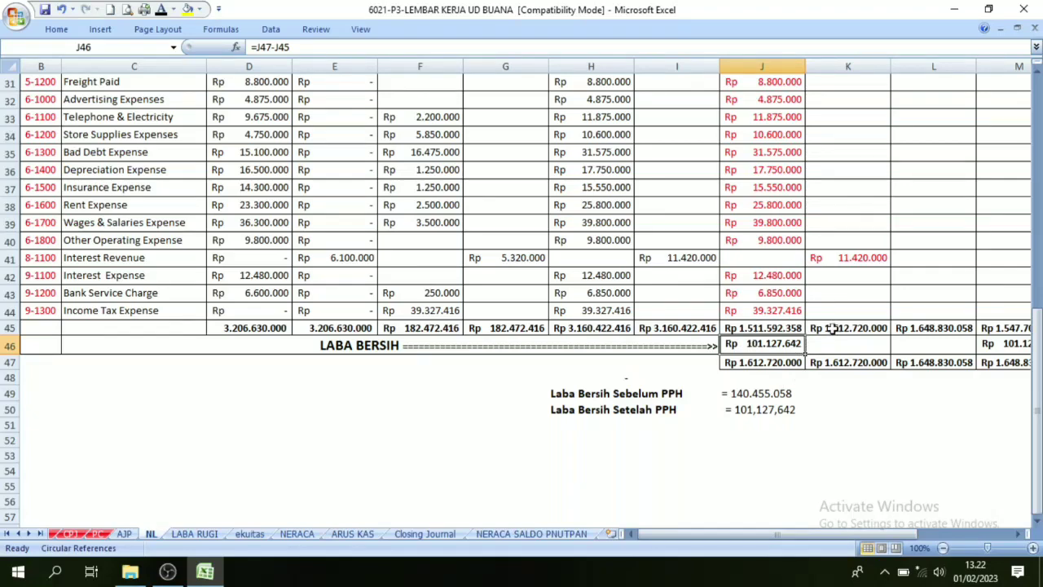
pyautogui.click(173, 9)
pyautogui.click(174, 142)
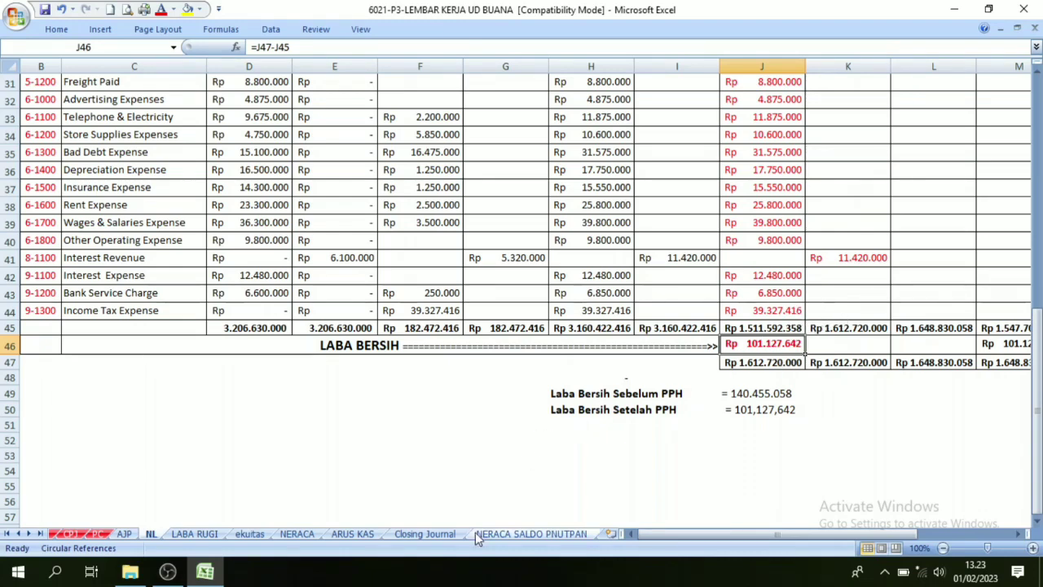
# On the Closing Journal sheet, set the font color of the second entry's date, 31, in C11 to Automatic
pyautogui.click(439, 533)
pyautogui.scroll(2, 273, 400)
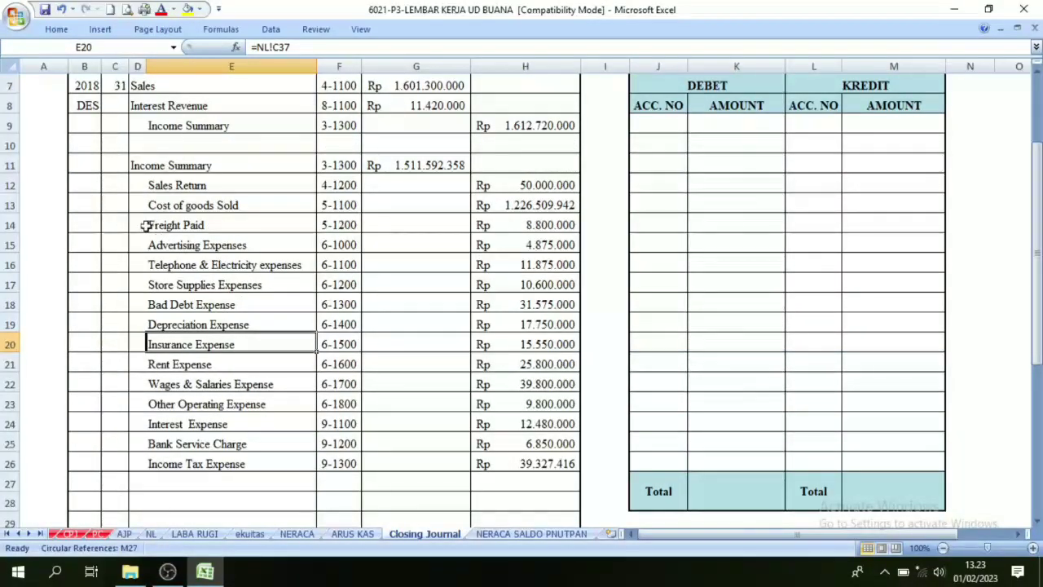
pyautogui.click(114, 165)
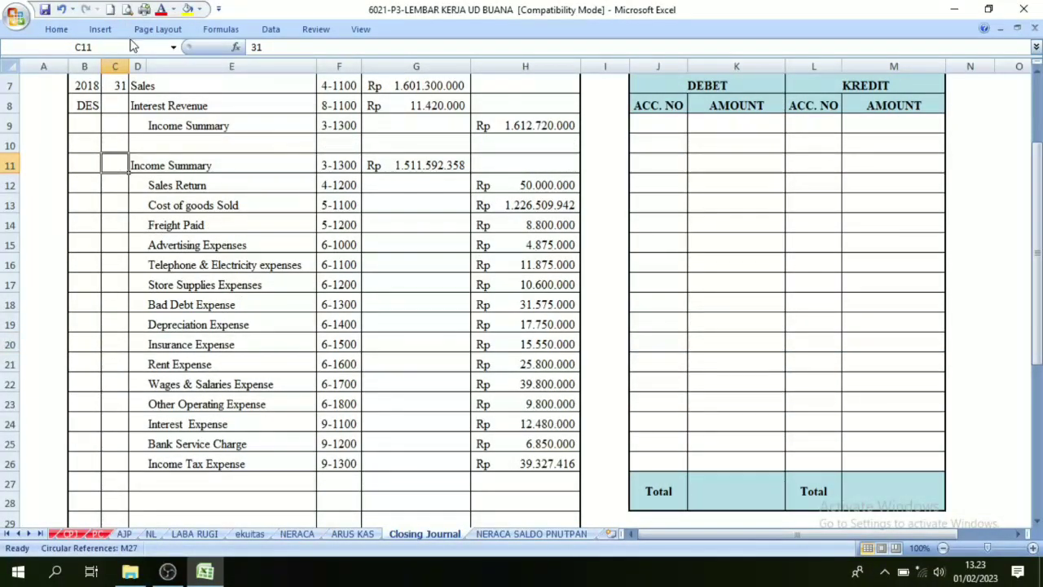
pyautogui.click(173, 9)
pyautogui.click(189, 28)
# Set the font color of the third entry's date in C28 and its Income Summary and capital account names in D28:E29 to Automatic
pyautogui.scroll(-4, 186, 267)
pyautogui.click(200, 282)
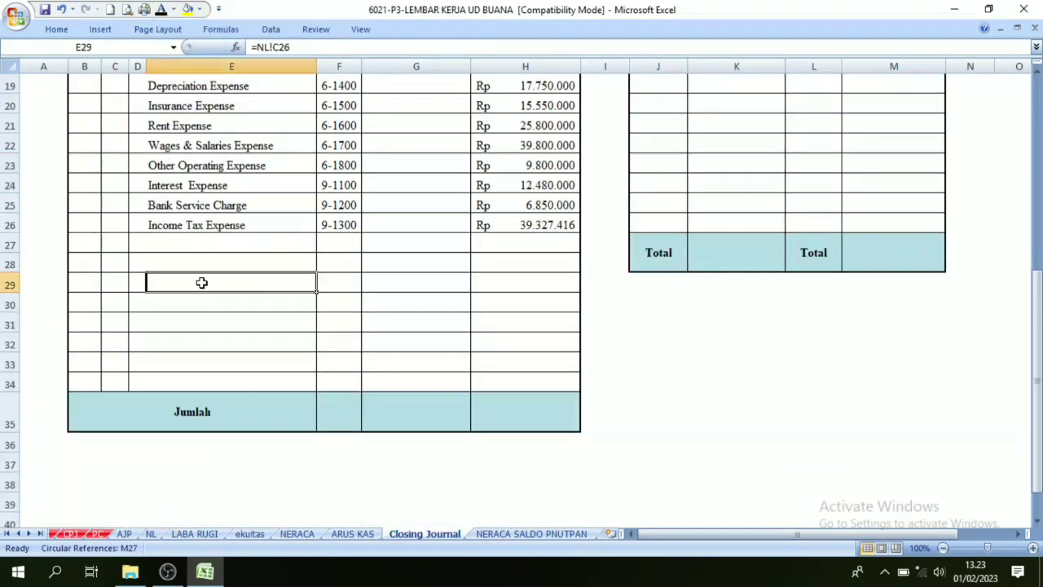
pyautogui.click(115, 265)
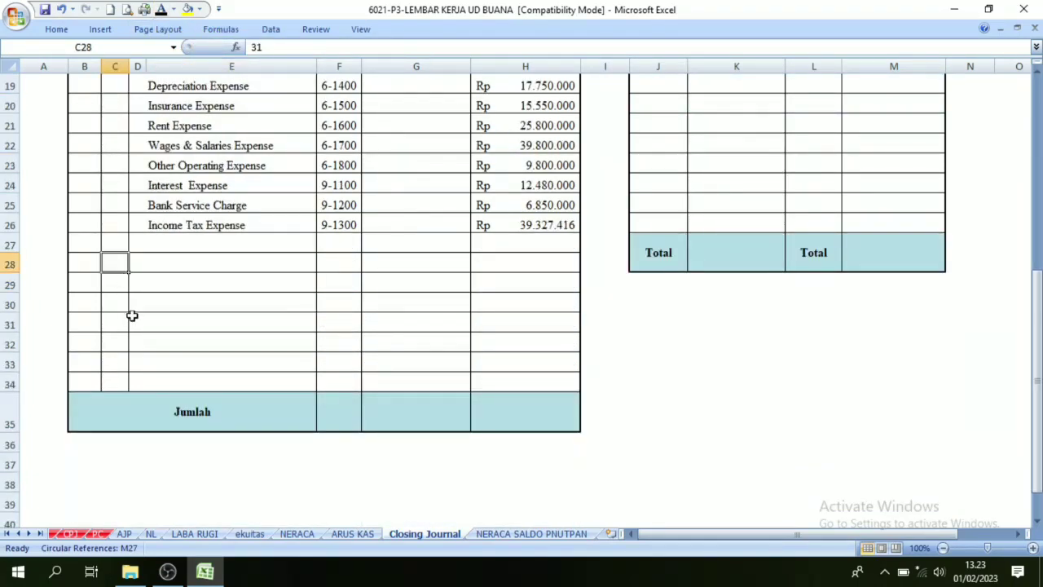
pyautogui.click(160, 9)
pyautogui.moveTo(141, 263); pyautogui.dragTo(177, 294)
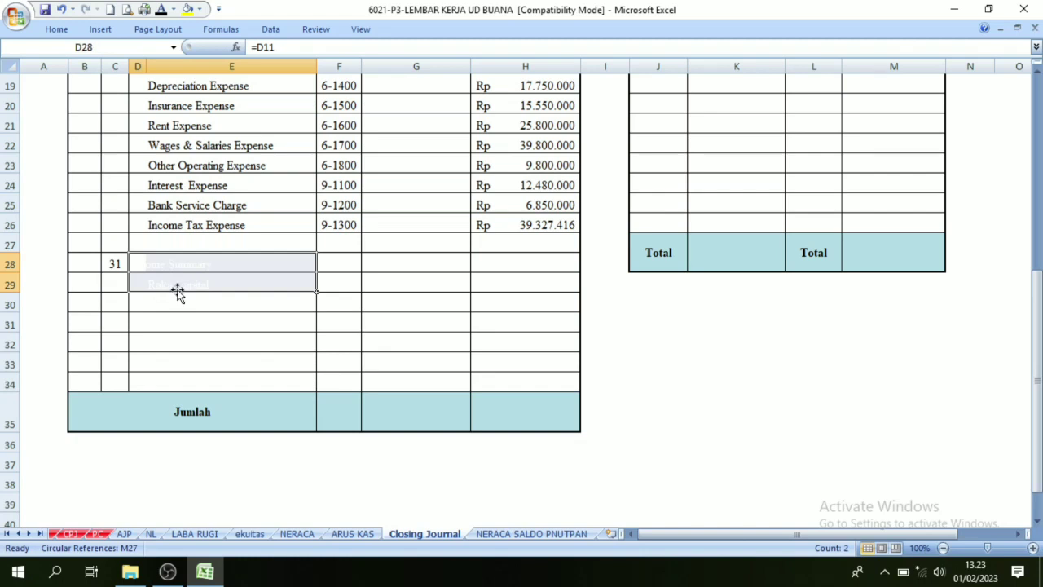
pyautogui.click(161, 9)
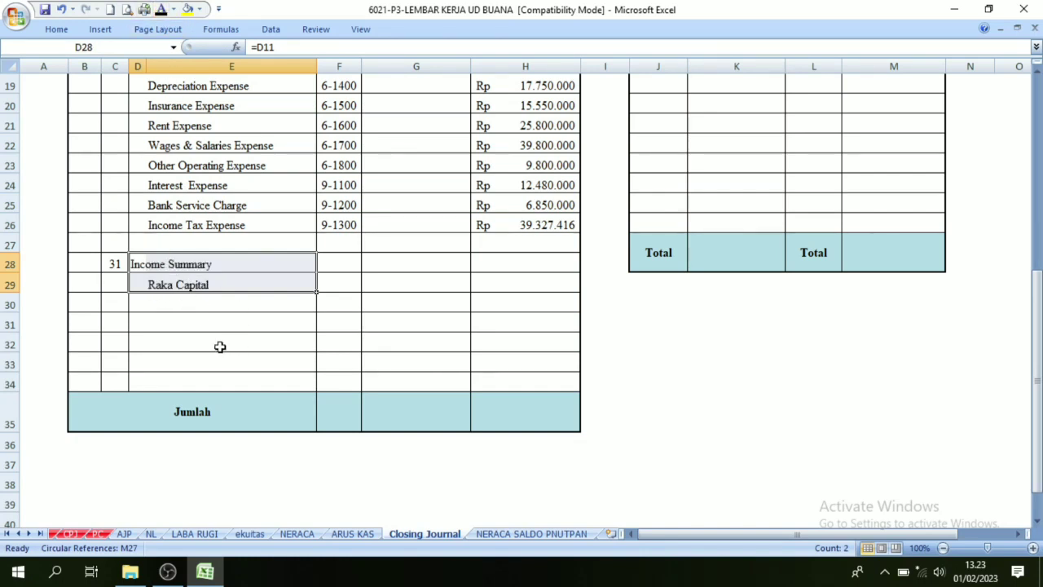
pyautogui.click(168, 301)
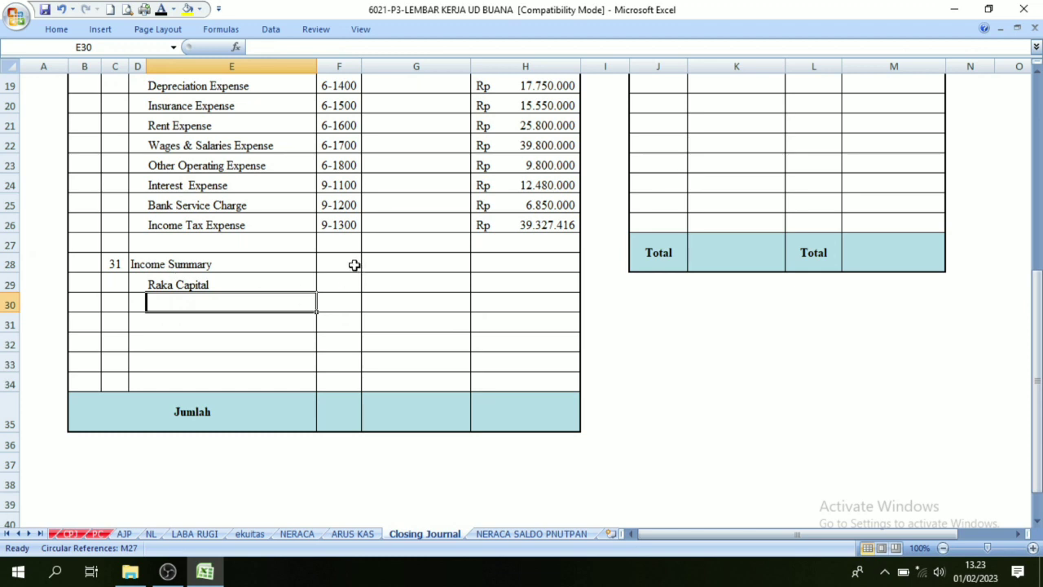
# Set the font color of the third closing entry's REFF codes, 3-1300 and 3-1100, in F28:F29 to Automatic
pyautogui.moveTo(353, 265); pyautogui.dragTo(343, 304)
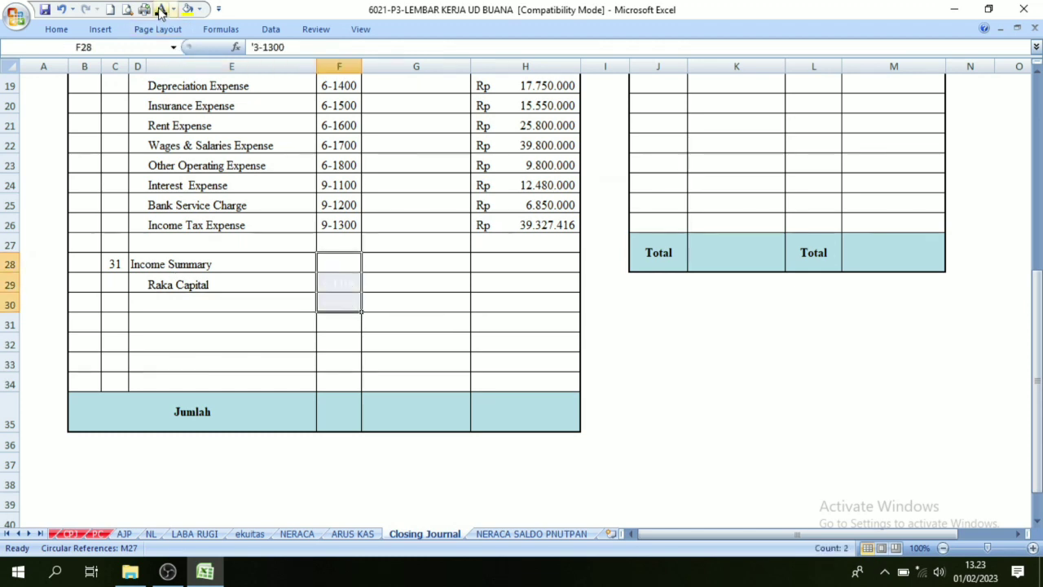
pyautogui.click(160, 9)
pyautogui.click(192, 280)
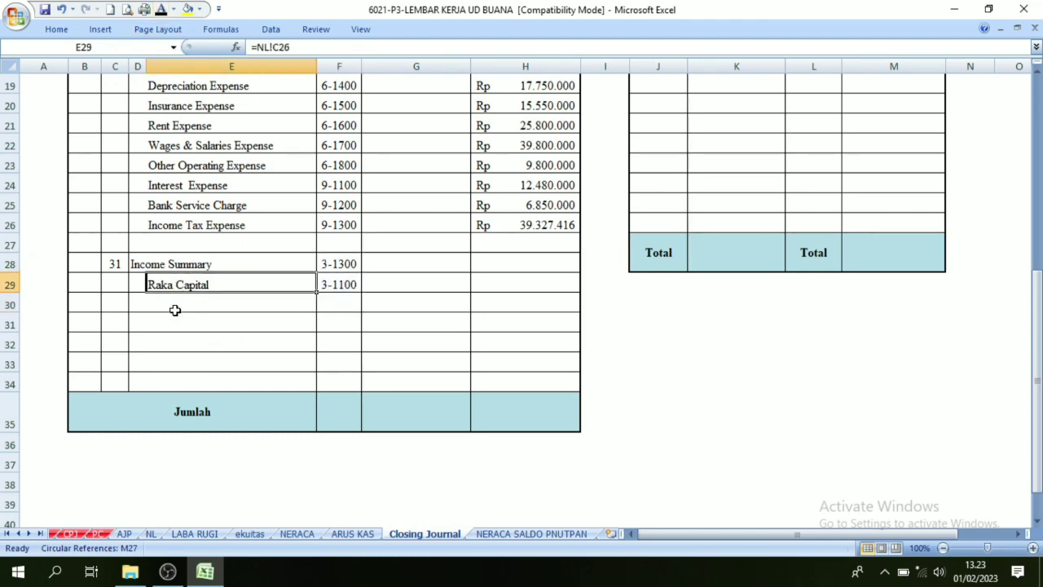
# Check the Laba Bersih amount on the NL worksheet and set the Closing Journal amounts in G28:H29 to the Automatic font color
pyautogui.click(153, 533)
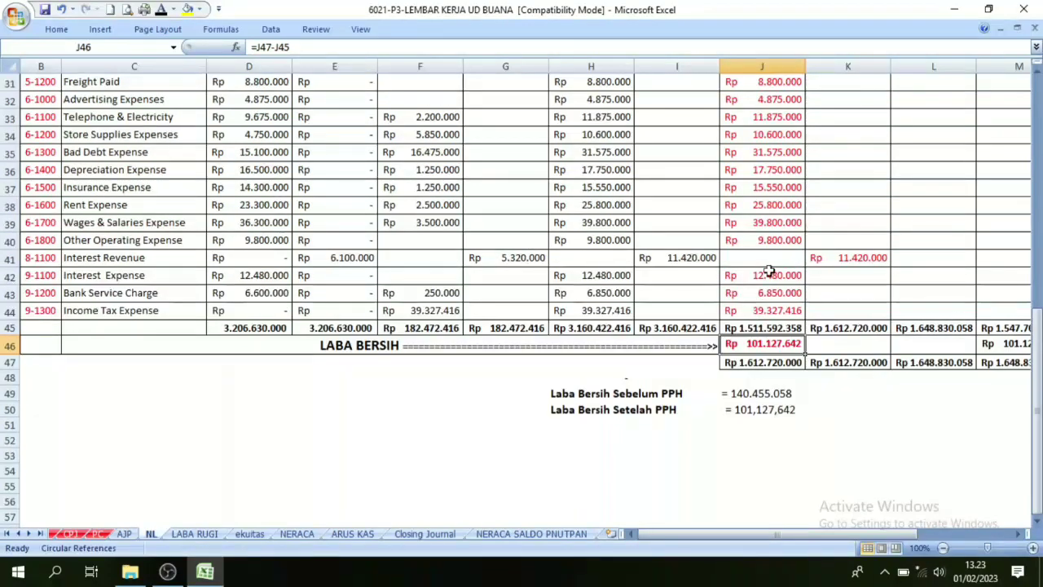
pyautogui.click(425, 534)
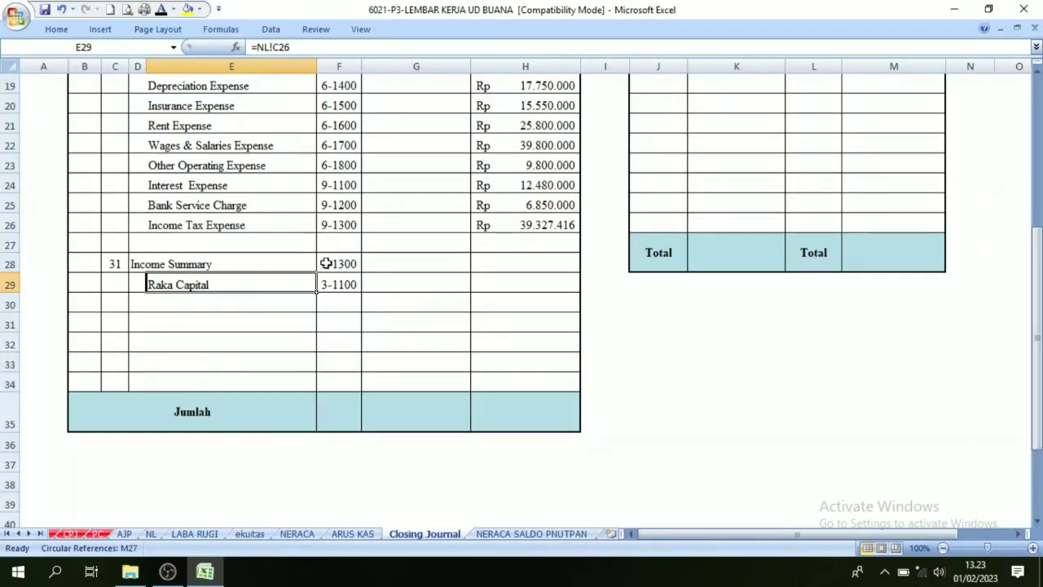
pyautogui.moveTo(389, 261); pyautogui.dragTo(471, 285)
pyautogui.click(161, 10)
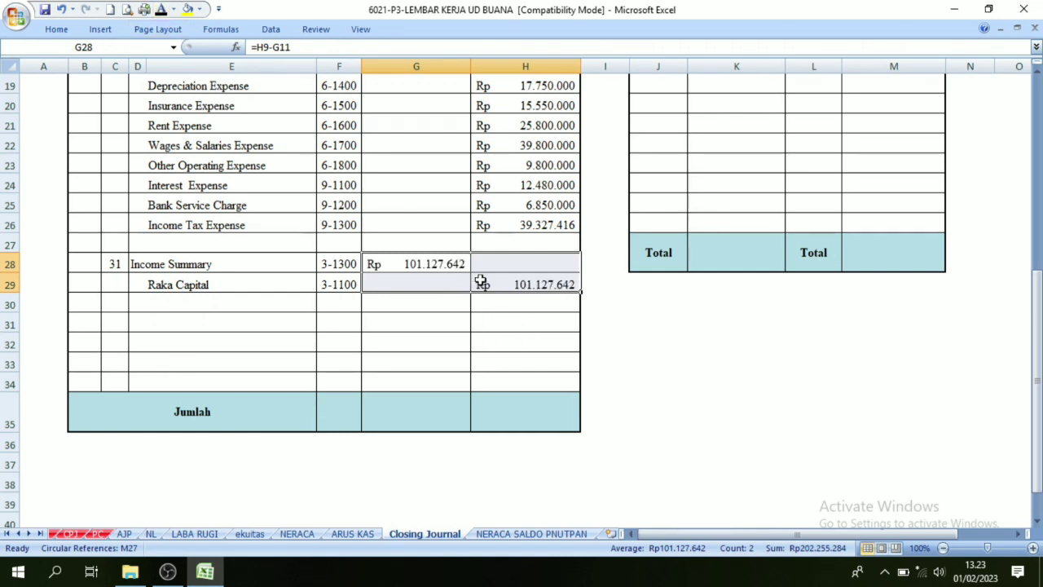
# Compare the revenue amounts in K28:K42 and expense amounts in J29:J44 on the NL worksheet with the first two Closing Journal entries
pyautogui.click(157, 533)
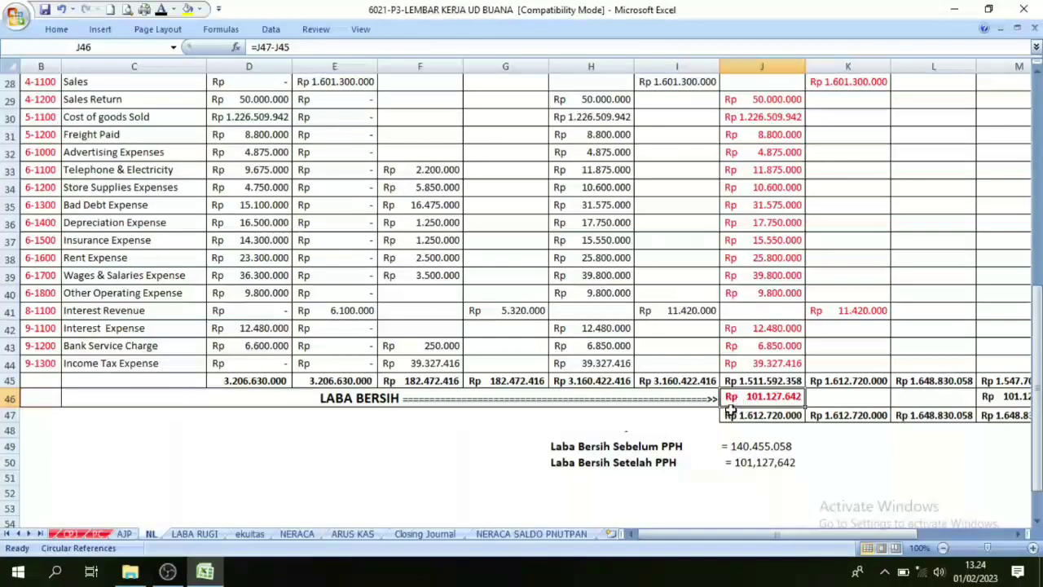
pyautogui.scroll(4, 735, 400)
pyautogui.moveTo(843, 291); pyautogui.dragTo(839, 522)
pyautogui.scroll(-3, 840, 416)
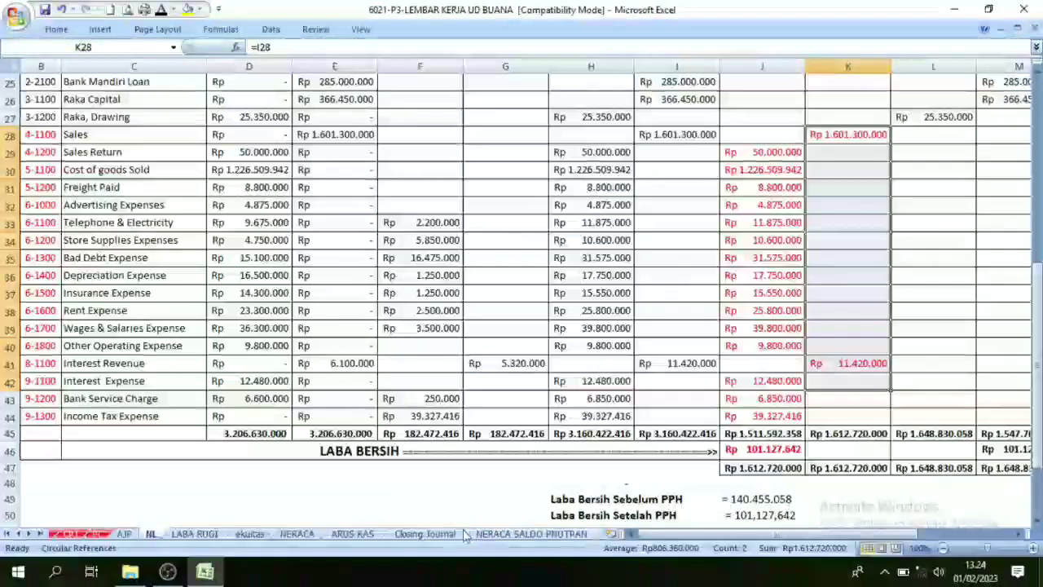
pyautogui.click(440, 533)
pyautogui.scroll(6, 296, 334)
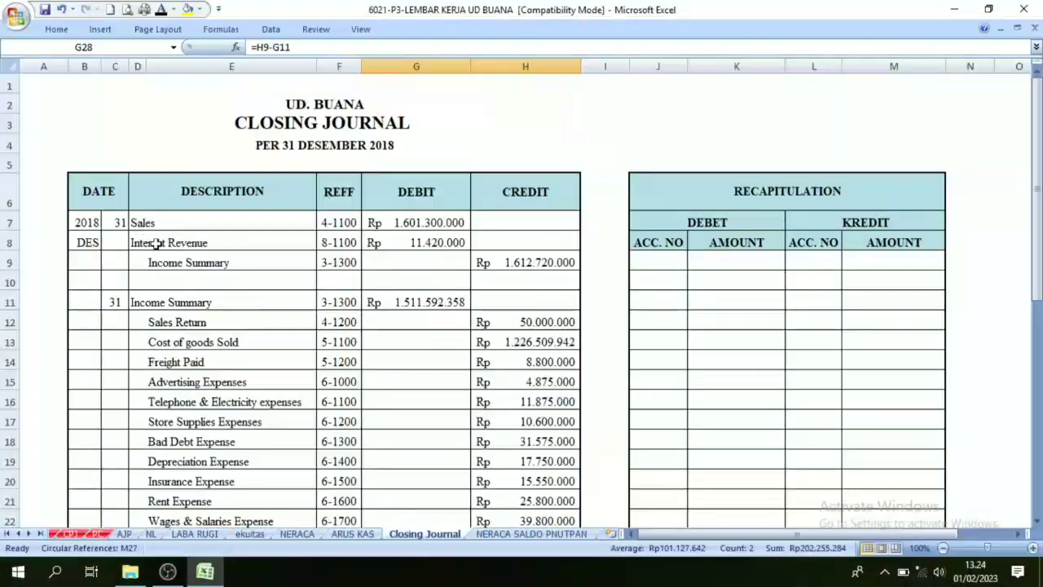
pyautogui.click(151, 533)
pyautogui.scroll(1, 750, 292)
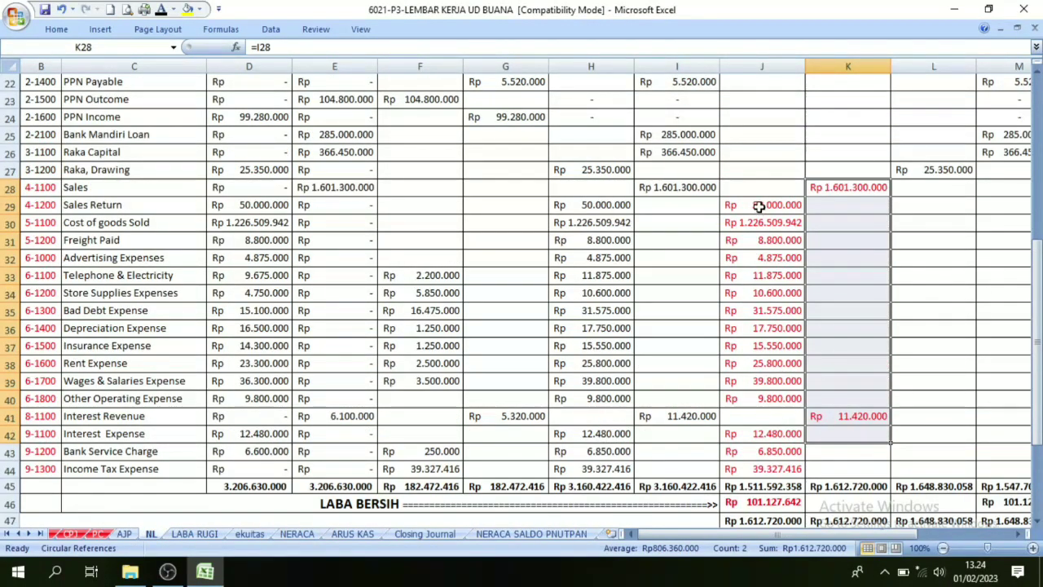
pyautogui.moveTo(759, 204); pyautogui.dragTo(738, 469)
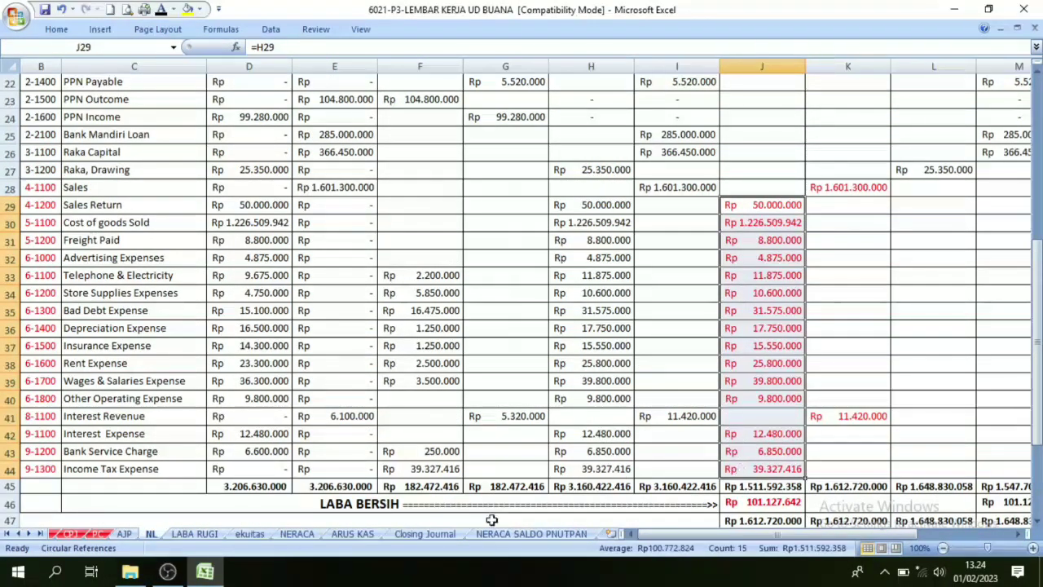
pyautogui.click(427, 534)
pyautogui.scroll(-4, 203, 335)
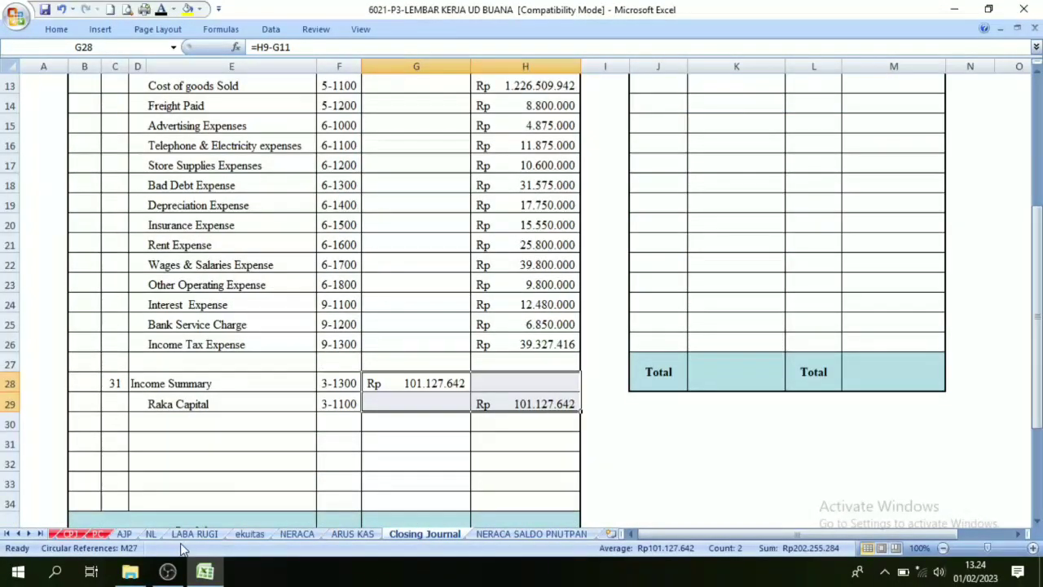
# Check the Laba Bersih amount in J46 on the NL worksheet against the third Closing Journal entry
pyautogui.click(151, 534)
pyautogui.scroll(-3, 665, 414)
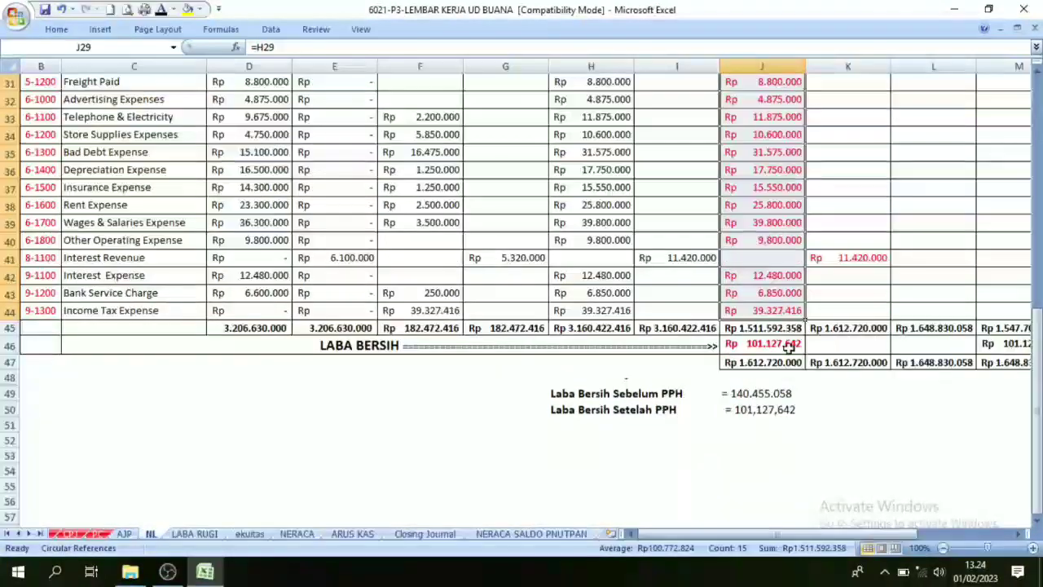
pyautogui.click(773, 295)
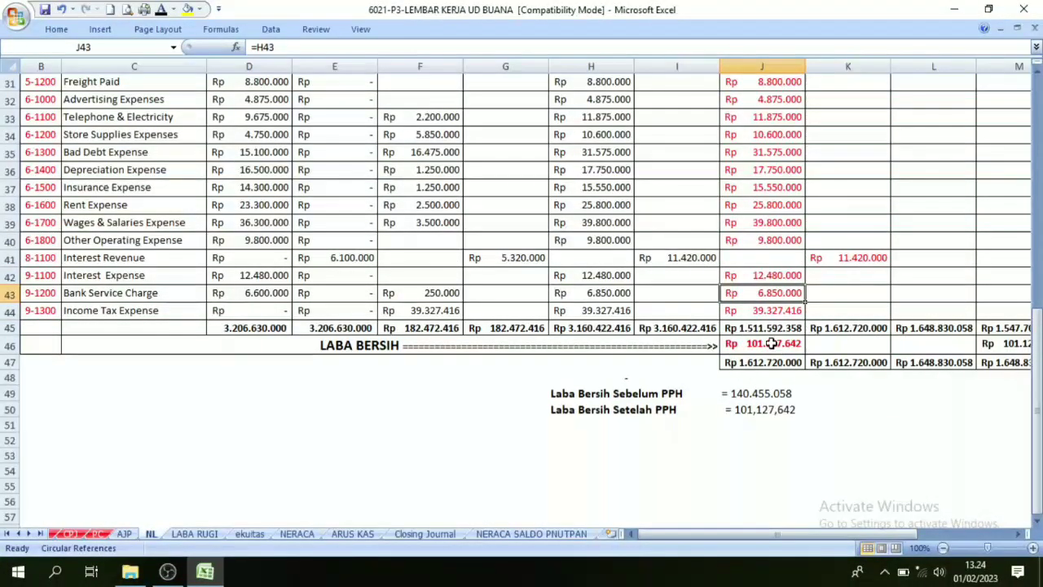
pyautogui.click(773, 342)
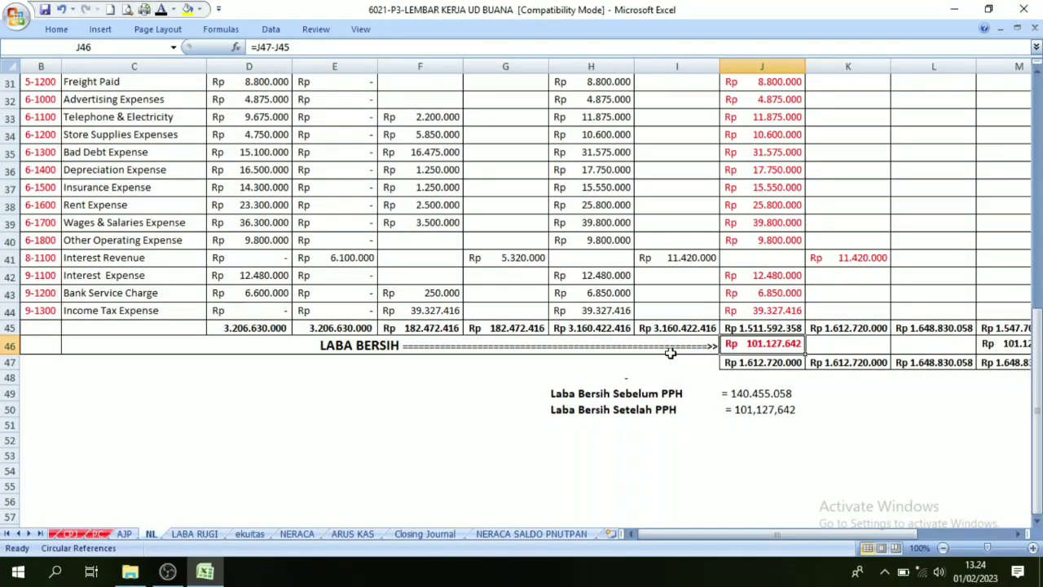
pyautogui.click(424, 533)
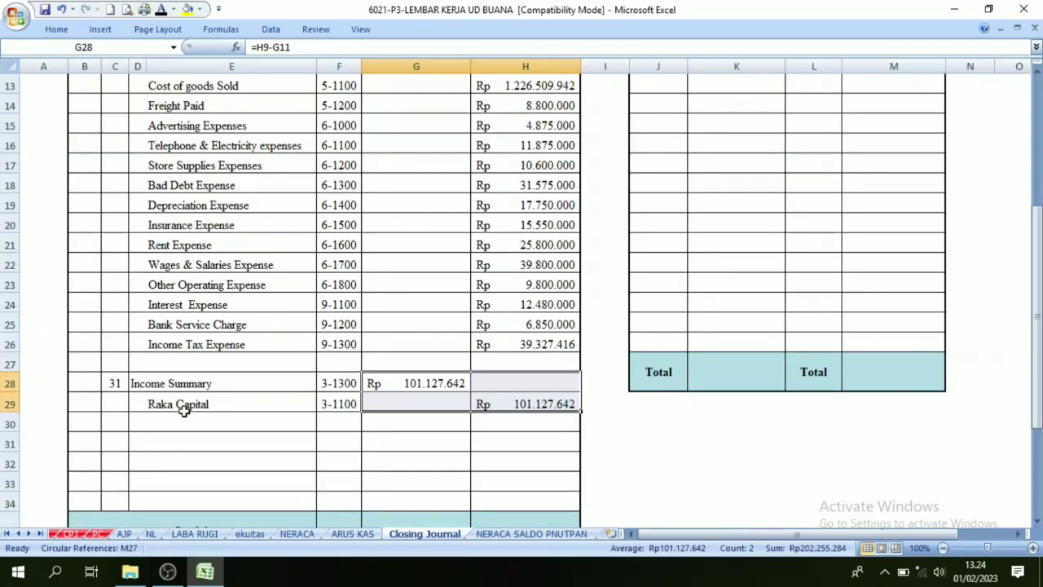
pyautogui.click(431, 442)
# On the NL worksheet, set the font color of the owner's drawing amount in L27 to standard Red
pyautogui.click(151, 533)
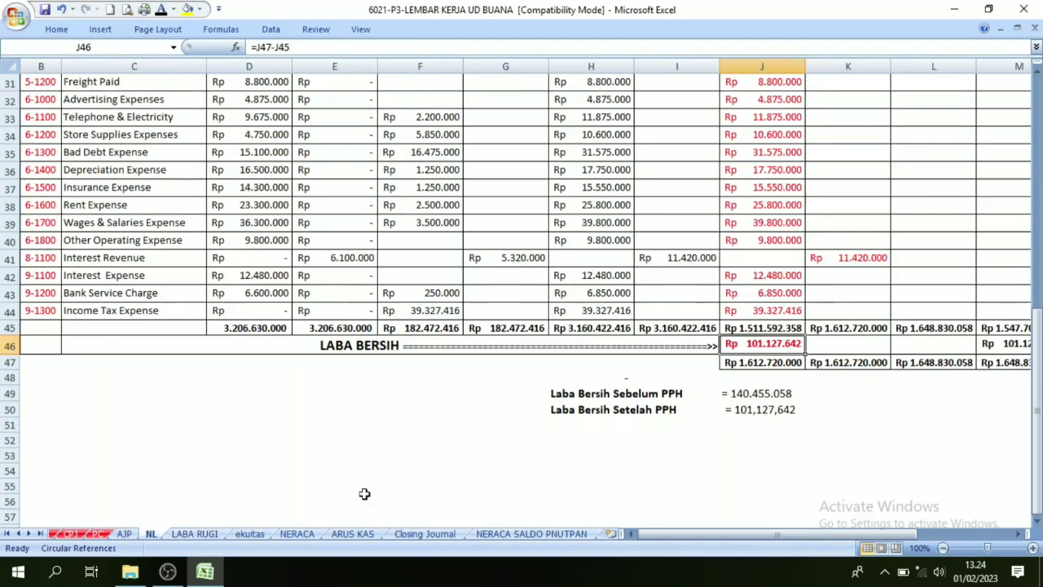
pyautogui.scroll(4, 604, 397)
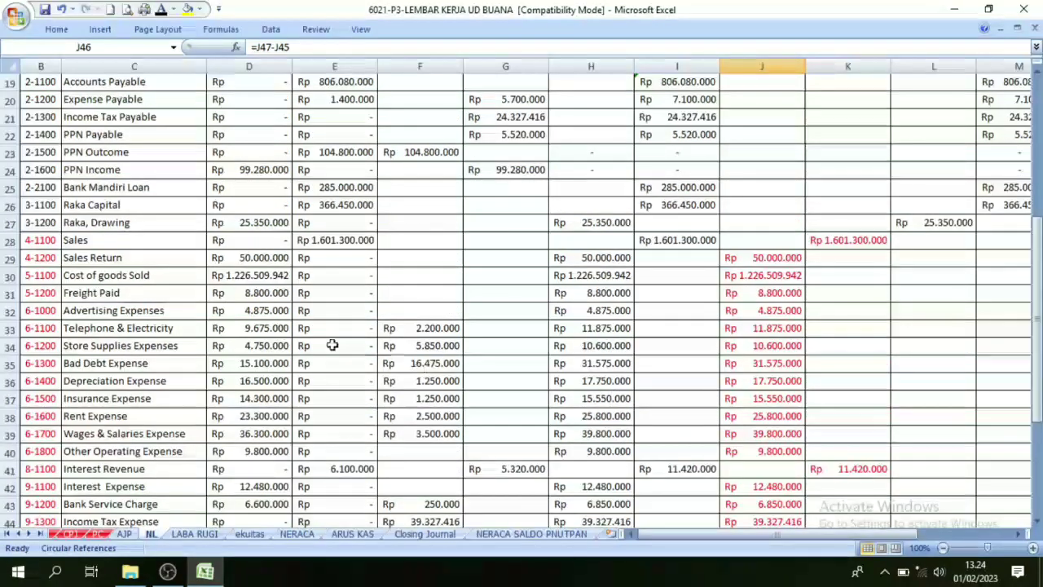
pyautogui.click(81, 222)
pyautogui.moveTo(111, 225); pyautogui.dragTo(414, 242)
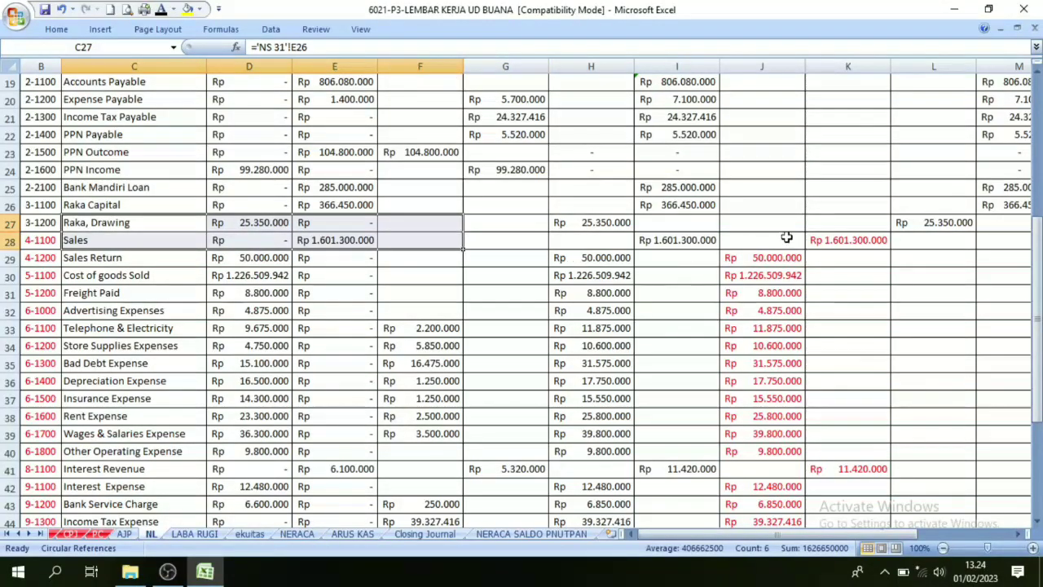
pyautogui.click(923, 221)
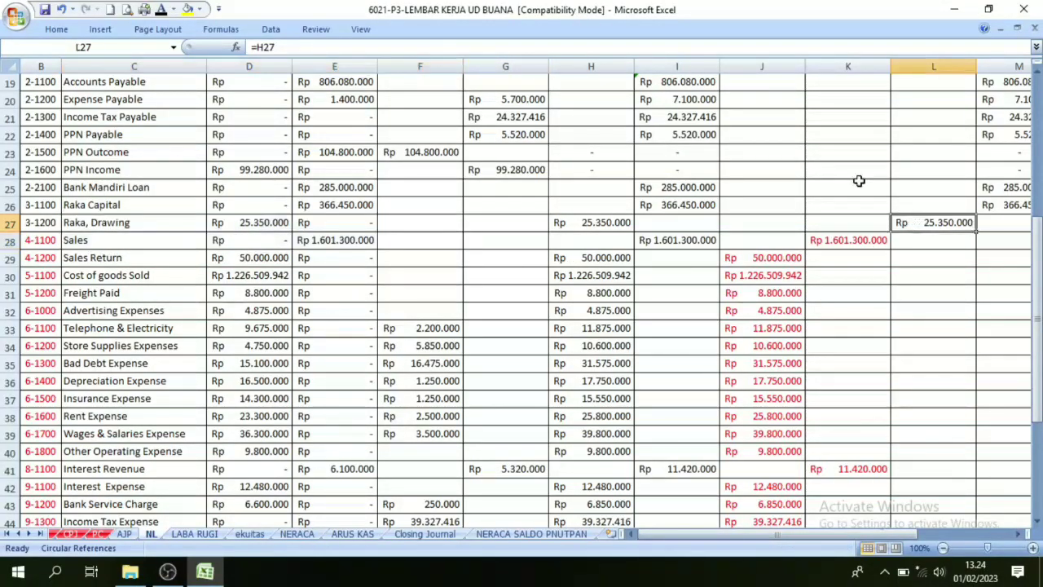
pyautogui.click(173, 9)
pyautogui.click(174, 141)
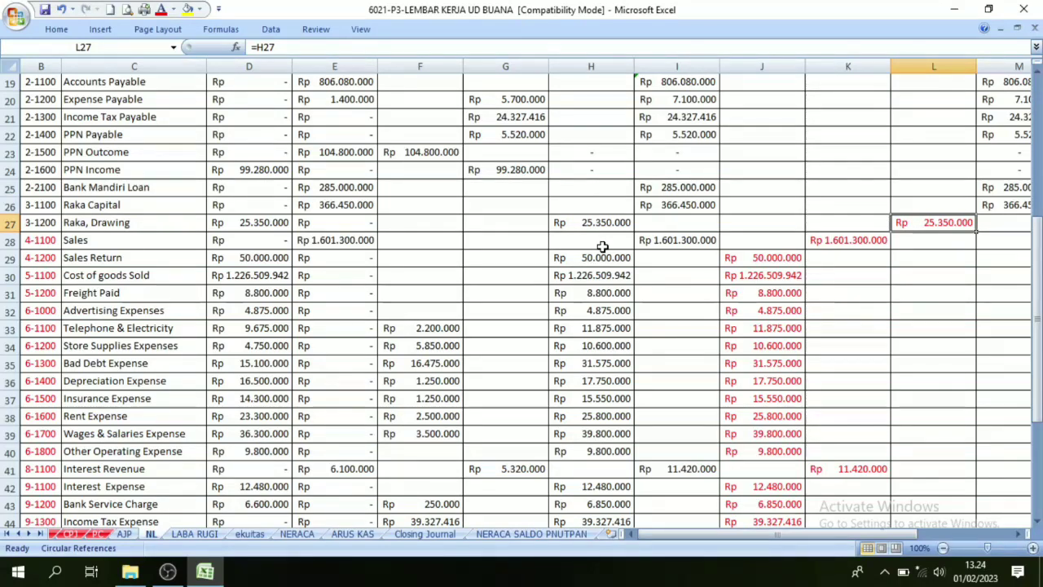
pyautogui.scroll(1, 603, 246)
pyautogui.click(117, 257)
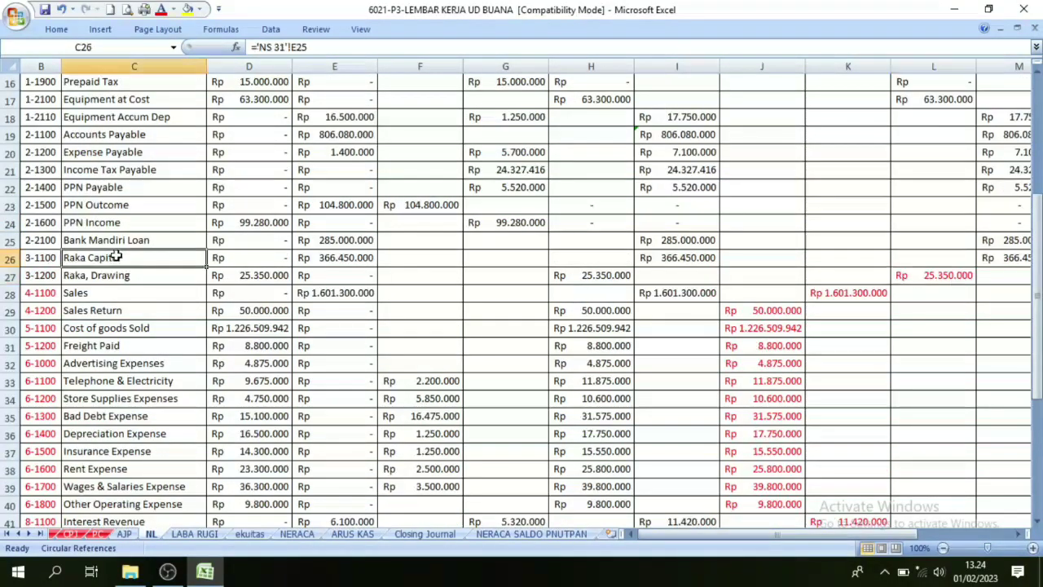
pyautogui.click(909, 276)
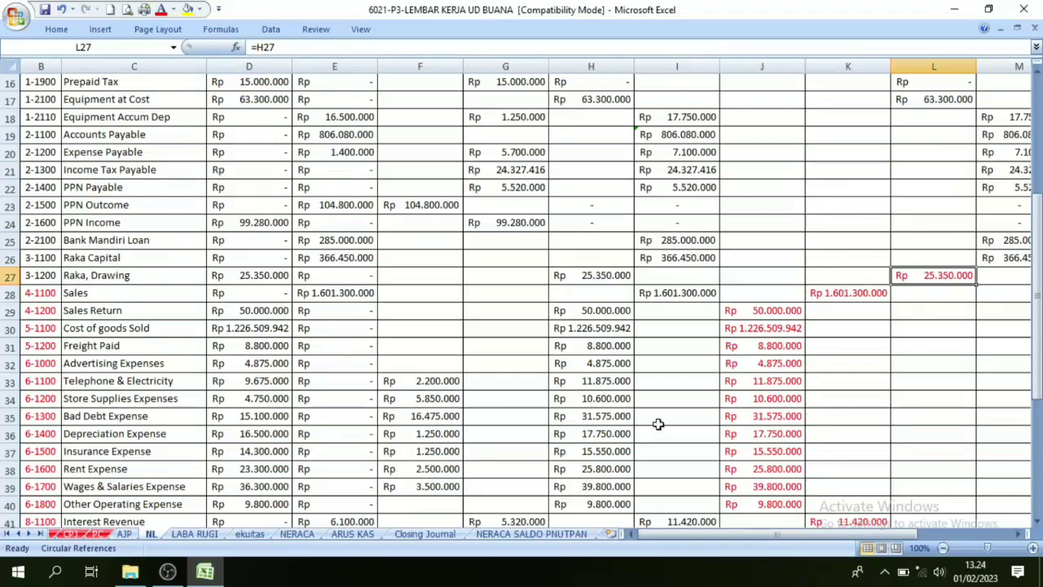
# On the Closing Journal sheet, set the font color of the fourth entry's date, 31, in C31 to Automatic
pyautogui.click(432, 533)
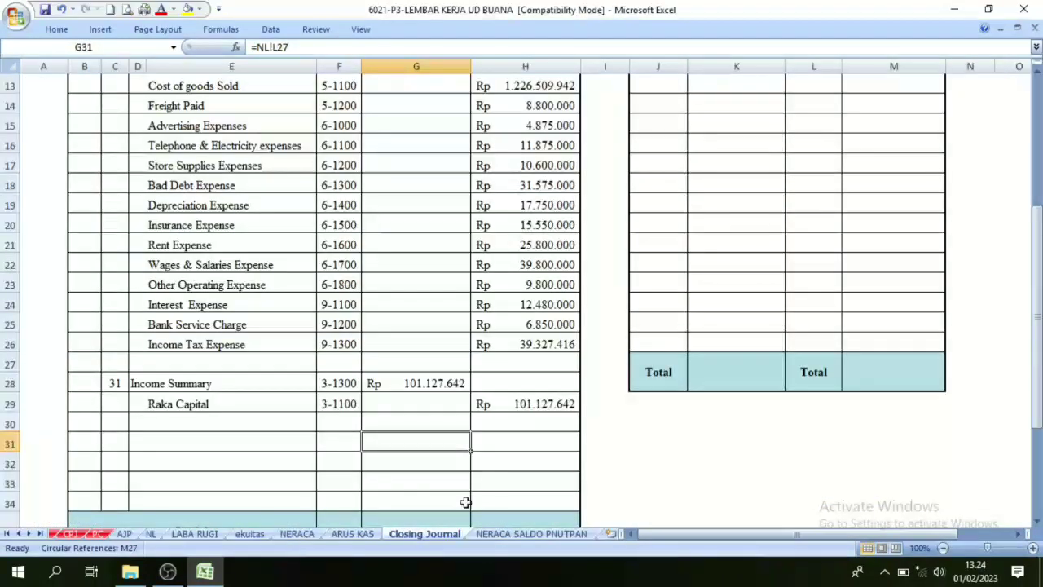
pyautogui.click(117, 443)
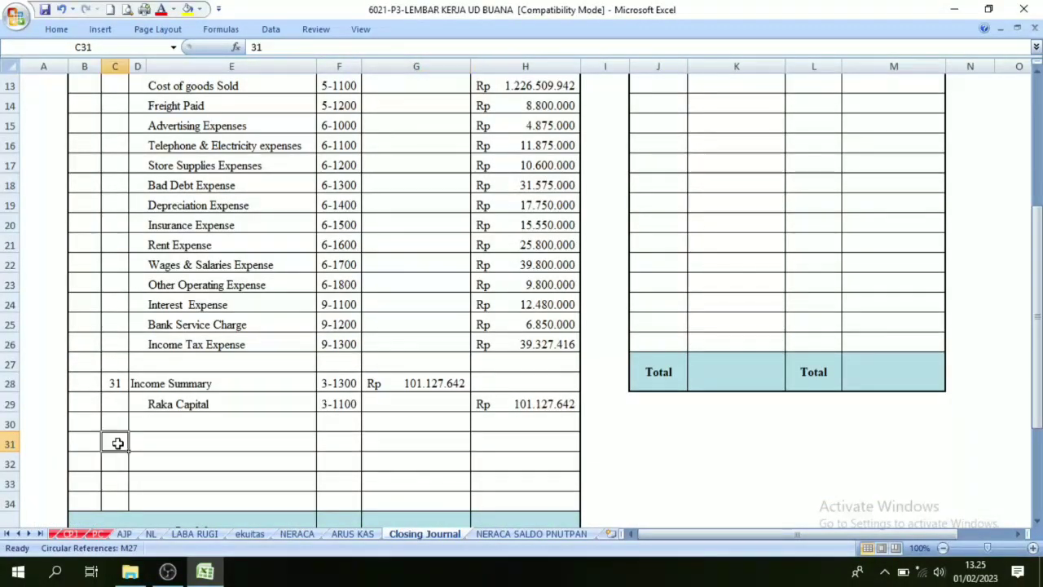
pyautogui.click(173, 9)
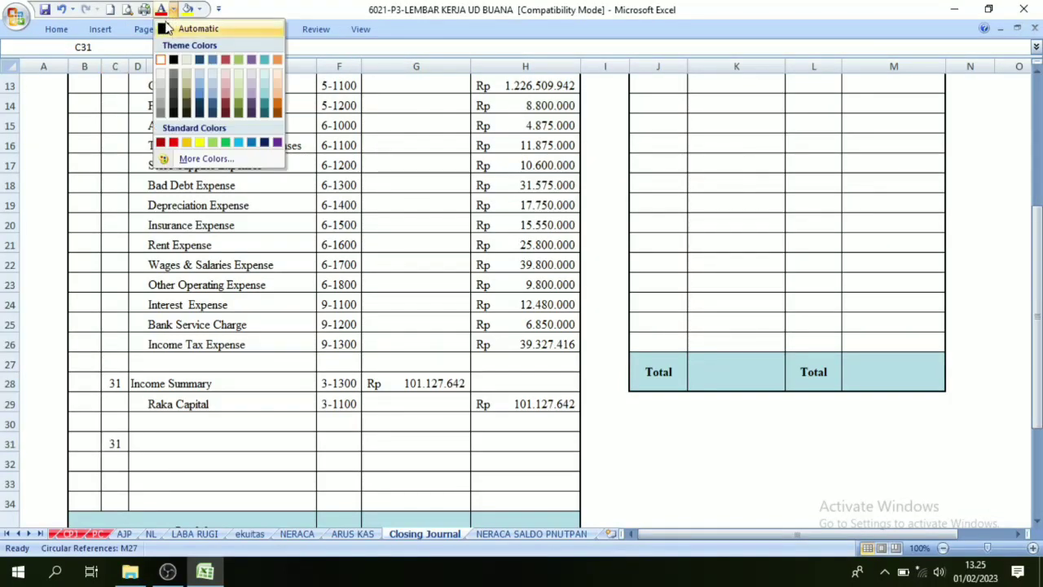
pyautogui.click(193, 27)
# Set the capital and drawing account names in D31:E32 and their REFF codes, 3-1100 and 3-1200, in F31:F32 to the Automatic font color
pyautogui.moveTo(136, 440); pyautogui.dragTo(180, 458)
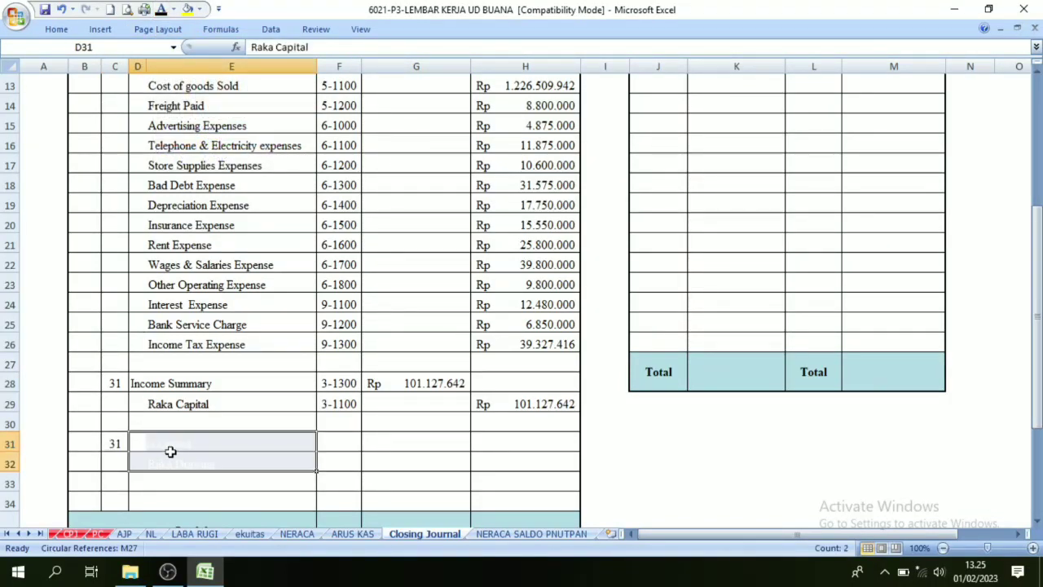
pyautogui.click(161, 9)
pyautogui.moveTo(336, 453); pyautogui.dragTo(341, 463)
pyautogui.click(161, 9)
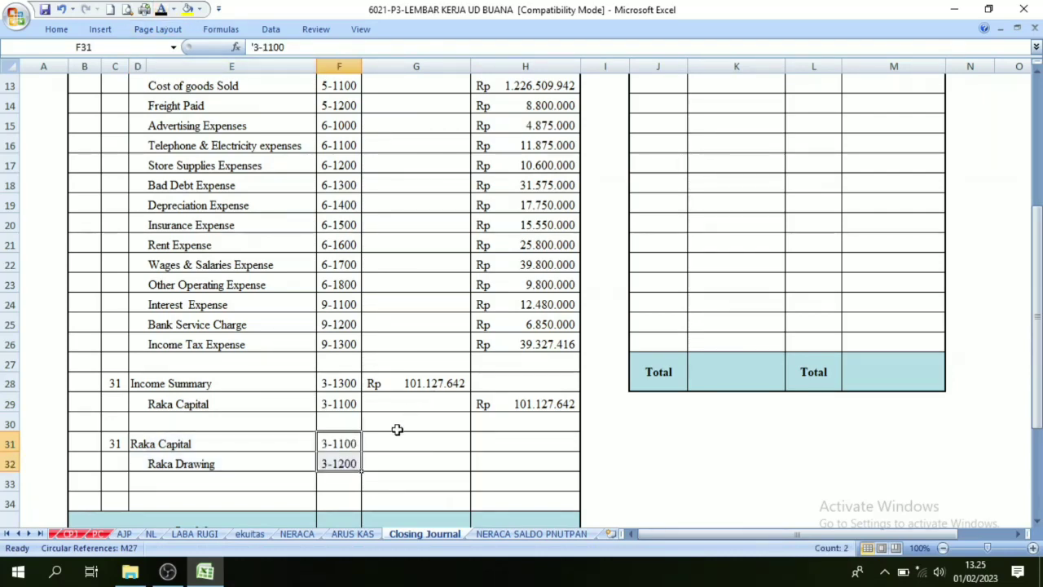
# Check the drawing amount on the NL worksheet and set the Closing Journal amounts in G31:H32 to the Automatic font color
pyautogui.moveTo(397, 444); pyautogui.dragTo(510, 470)
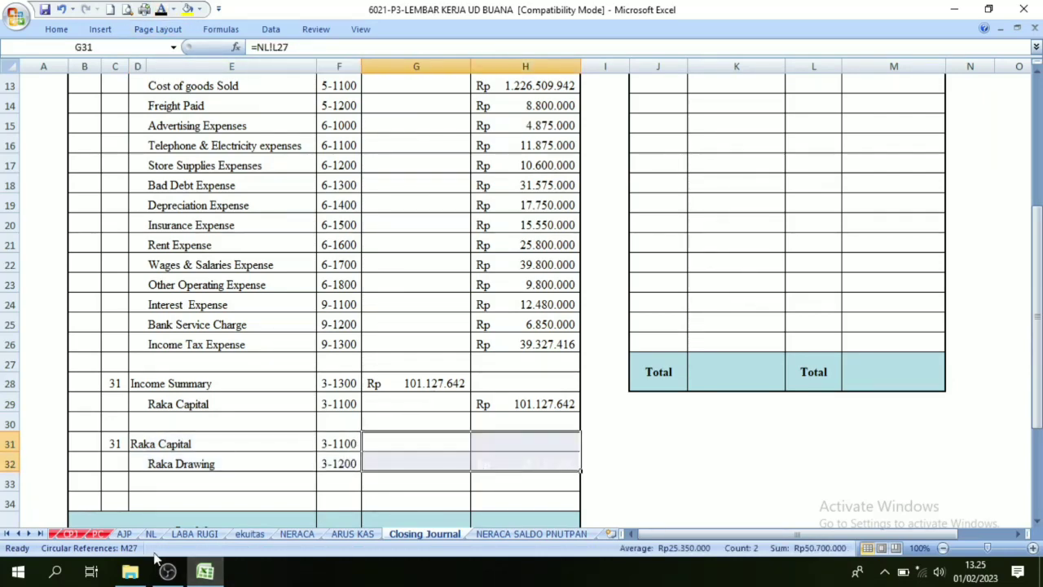
pyautogui.click(124, 534)
pyautogui.click(150, 534)
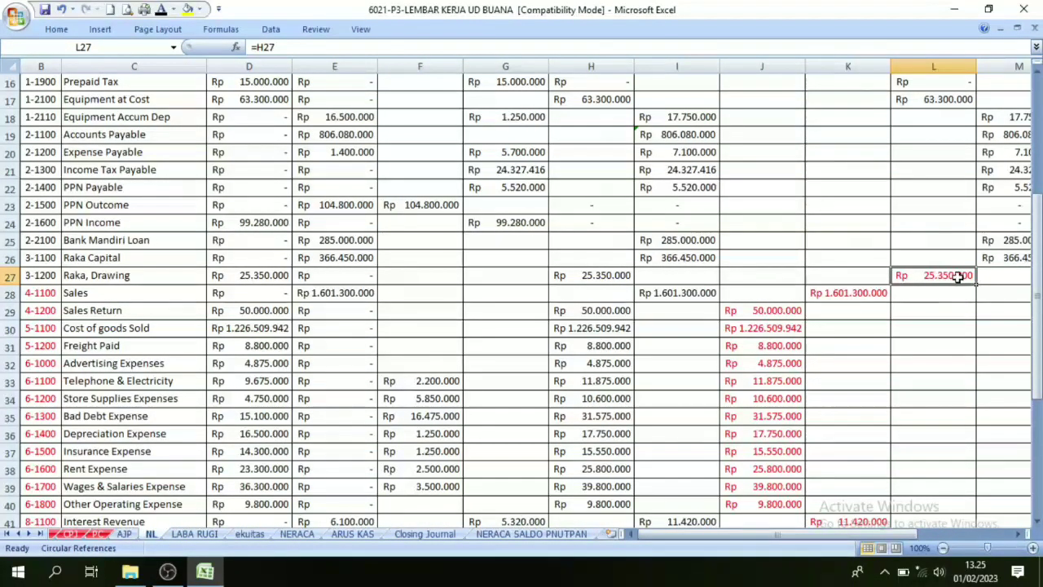
pyautogui.click(400, 534)
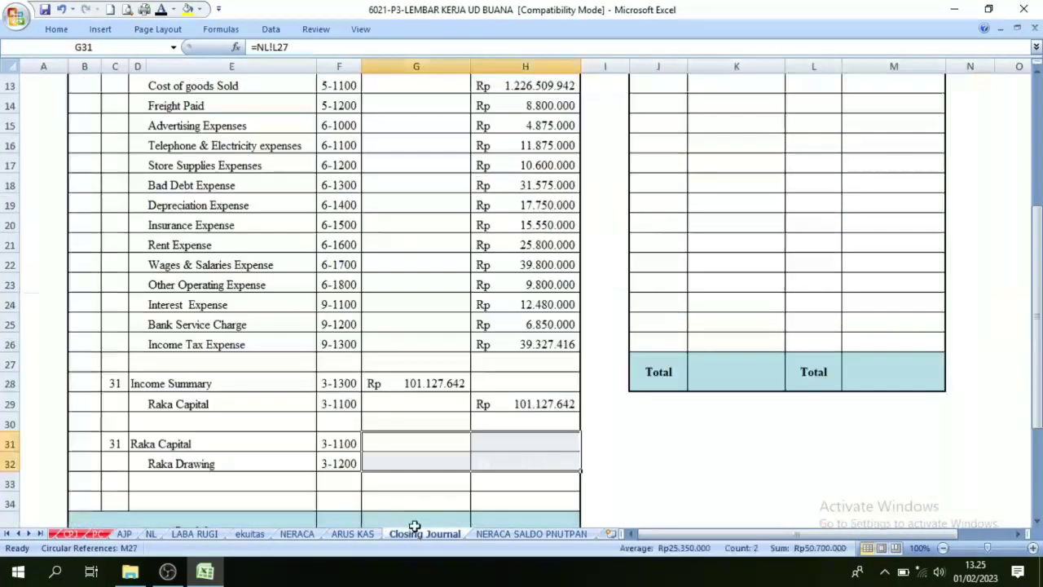
pyautogui.moveTo(392, 444); pyautogui.dragTo(525, 463)
pyautogui.click(163, 11)
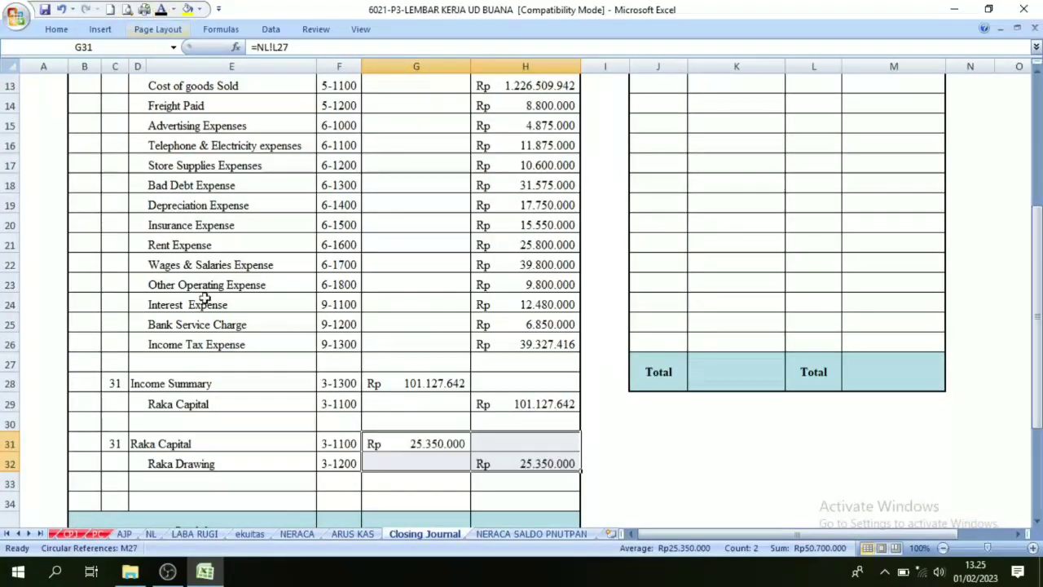
# Review the fourth closing entry's drawing credit in row 32 and capital debit in row 31
pyautogui.click(491, 481)
pyautogui.press('Up')
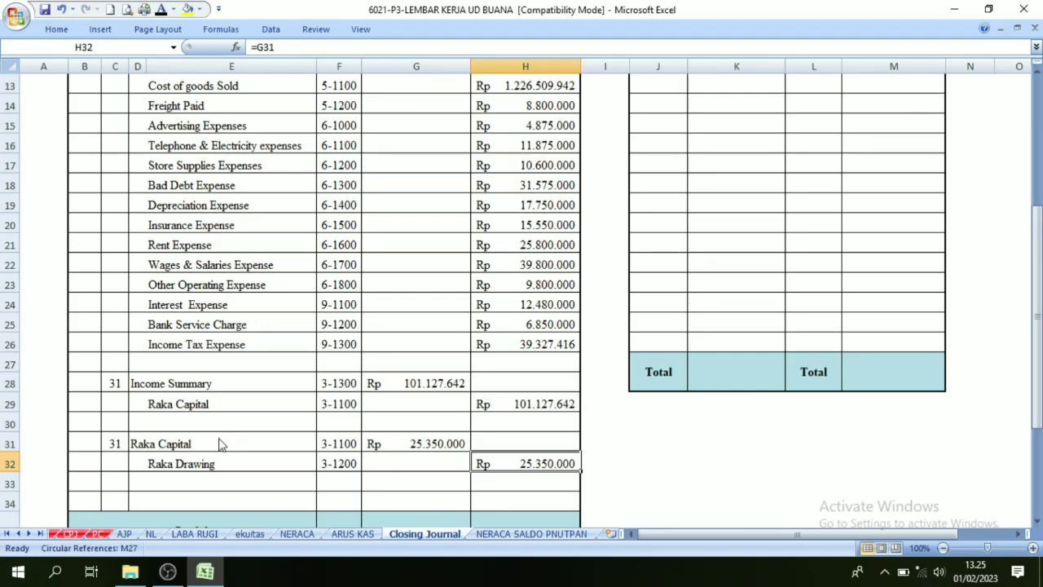
pyautogui.click(154, 460)
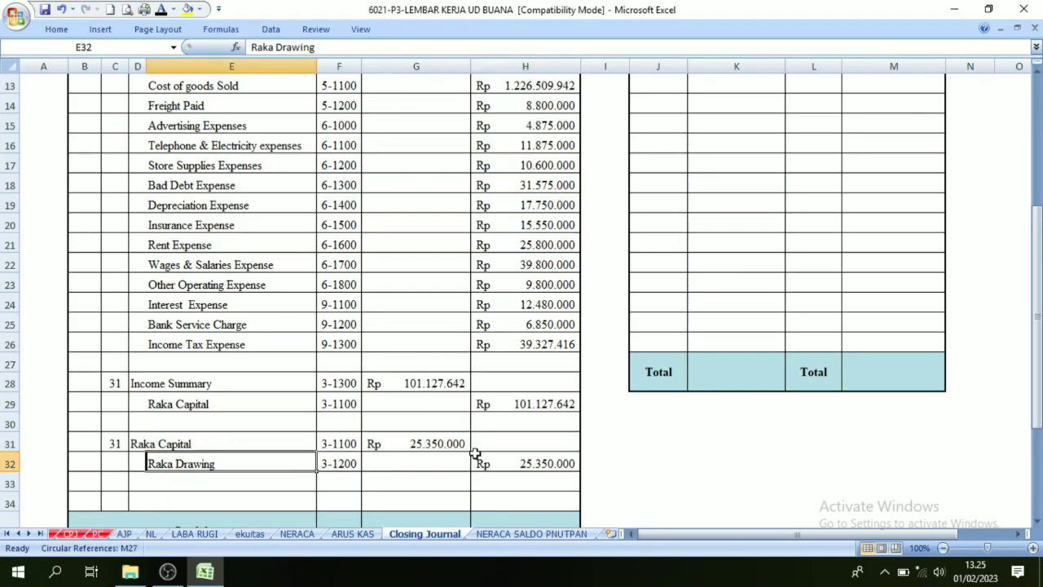
pyautogui.click(158, 443)
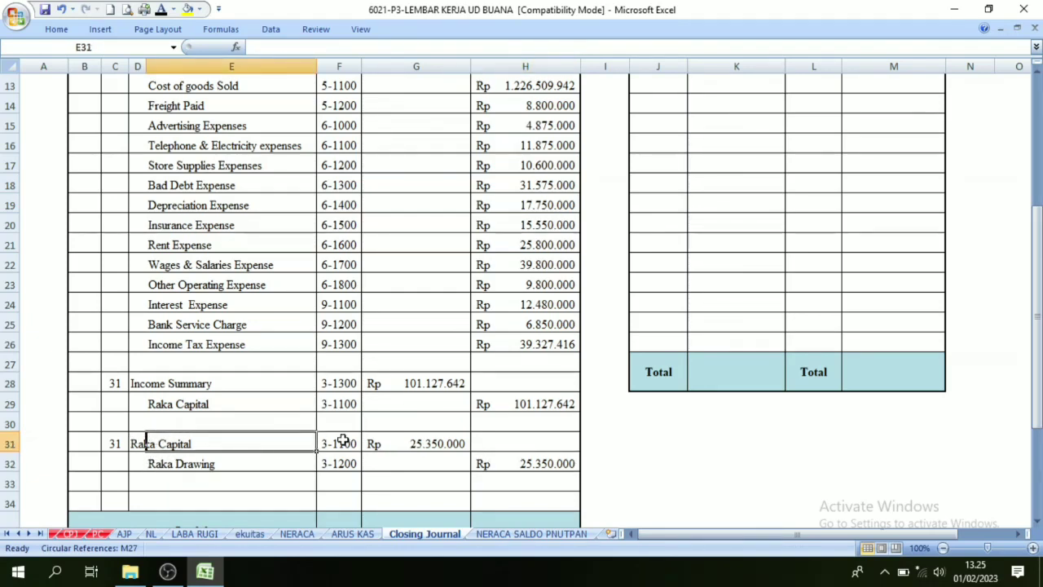
pyautogui.click(381, 441)
pyautogui.scroll(-1, 361, 430)
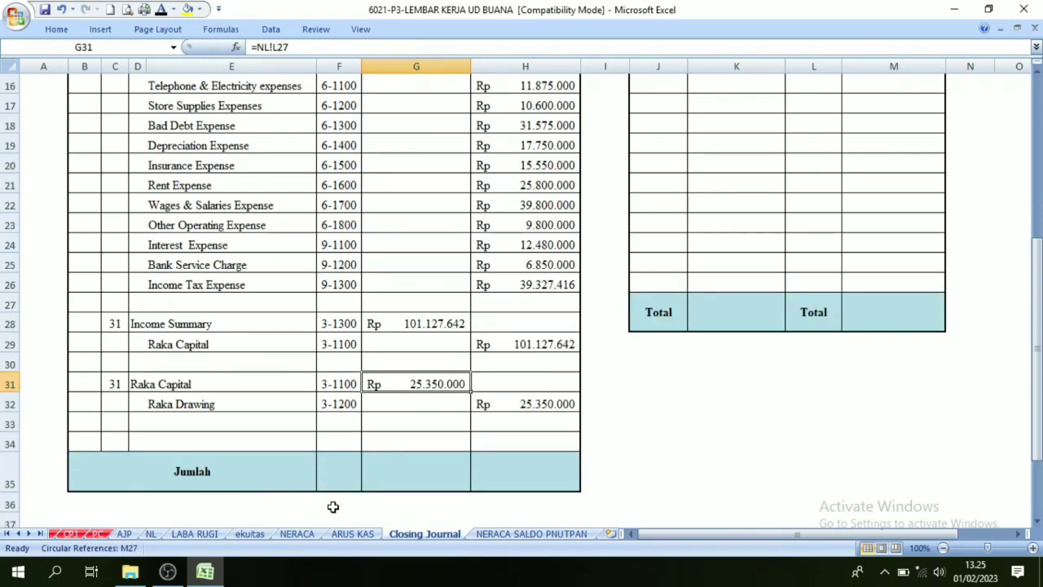
# Review the Closing Journal's revenue debits in G7:G8, expense credits from H12 down and the Income Summary debit in G28
pyautogui.scroll(4, 361, 496)
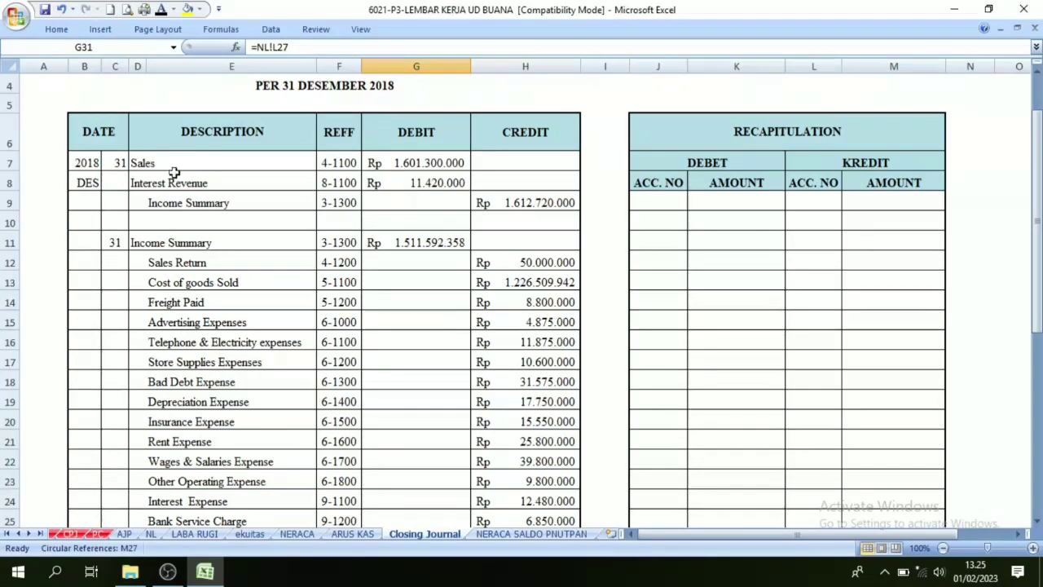
pyautogui.moveTo(414, 160); pyautogui.dragTo(415, 197)
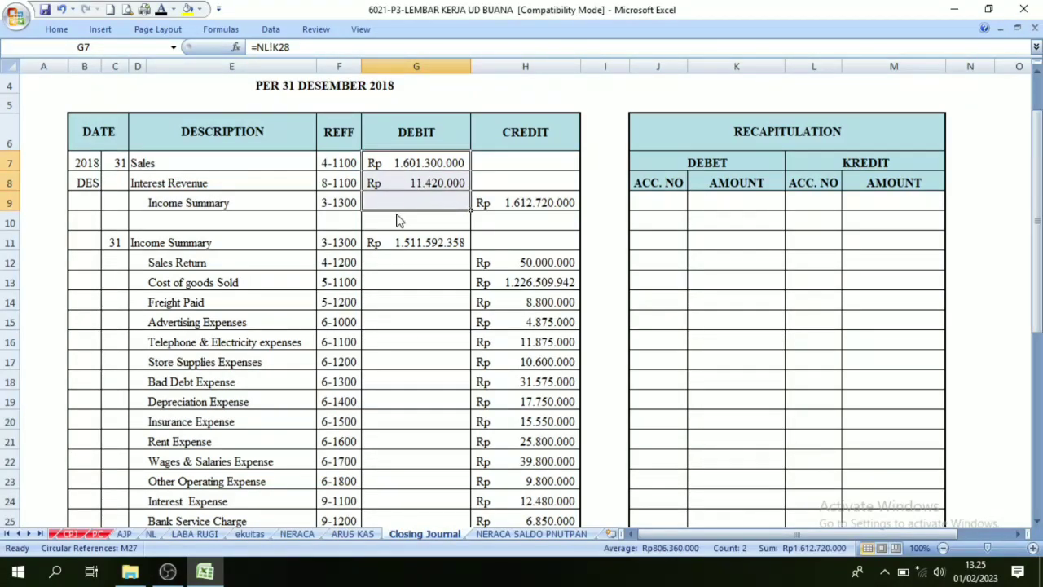
pyautogui.click(505, 263)
pyautogui.moveTo(505, 263); pyautogui.dragTo(489, 518)
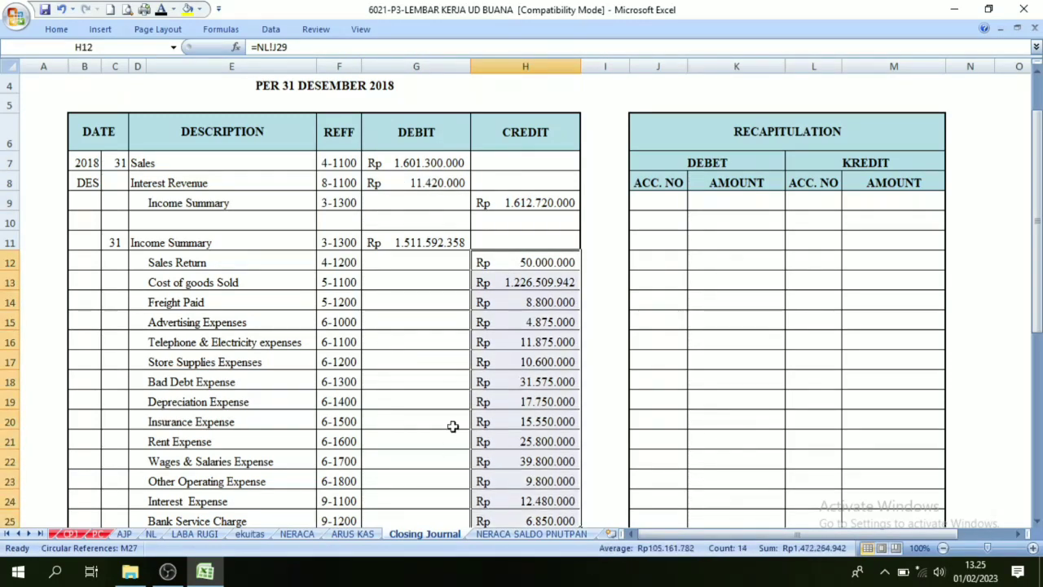
pyautogui.scroll(-3, 436, 418)
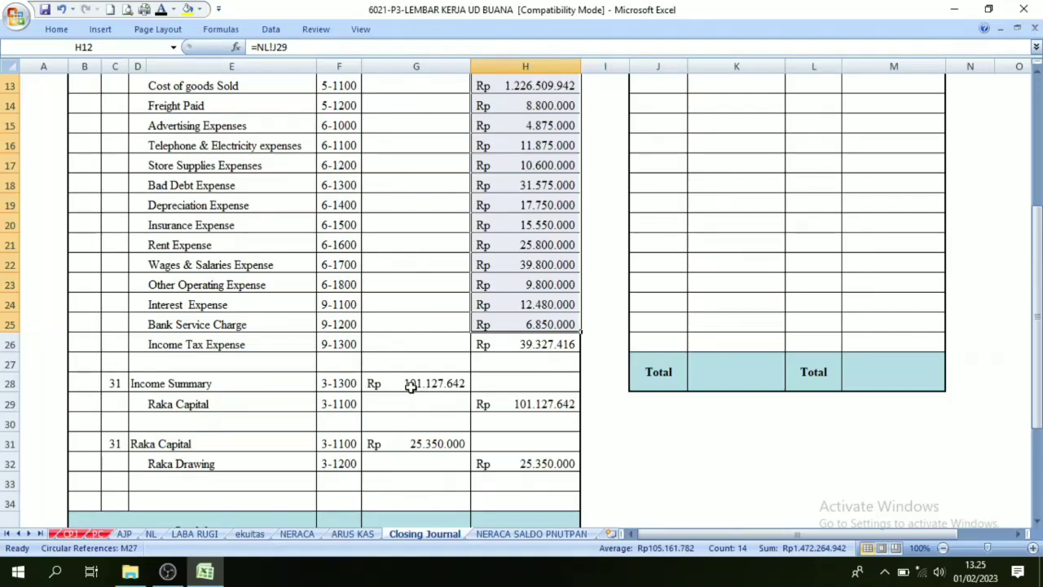
pyautogui.click(434, 383)
pyautogui.click(512, 320)
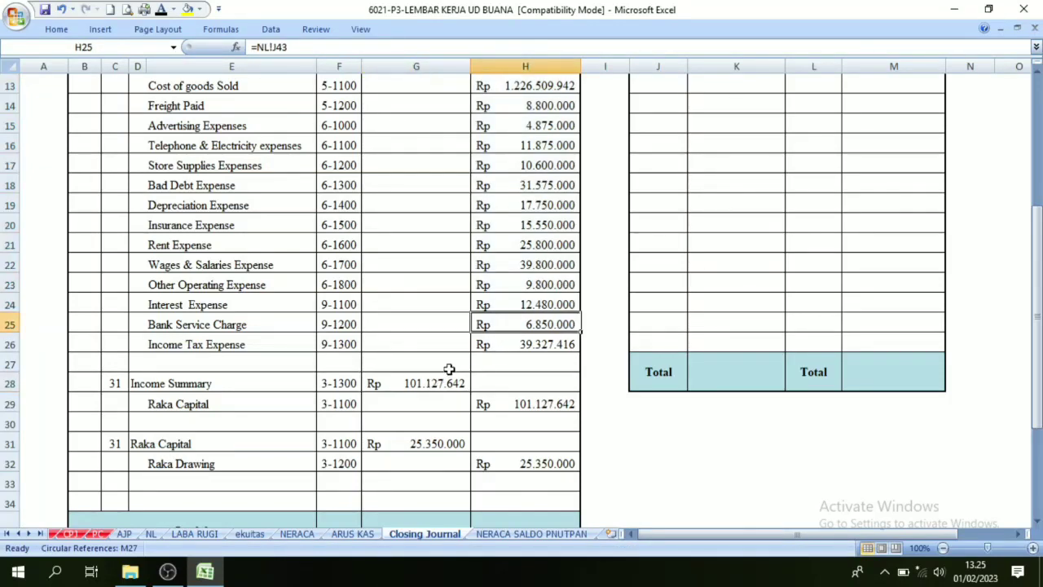
# Set the debit and credit totals in G35:H35 of the Closing Journal's Jumlah row to the Automatic font color
pyautogui.click(412, 385)
pyautogui.click(500, 417)
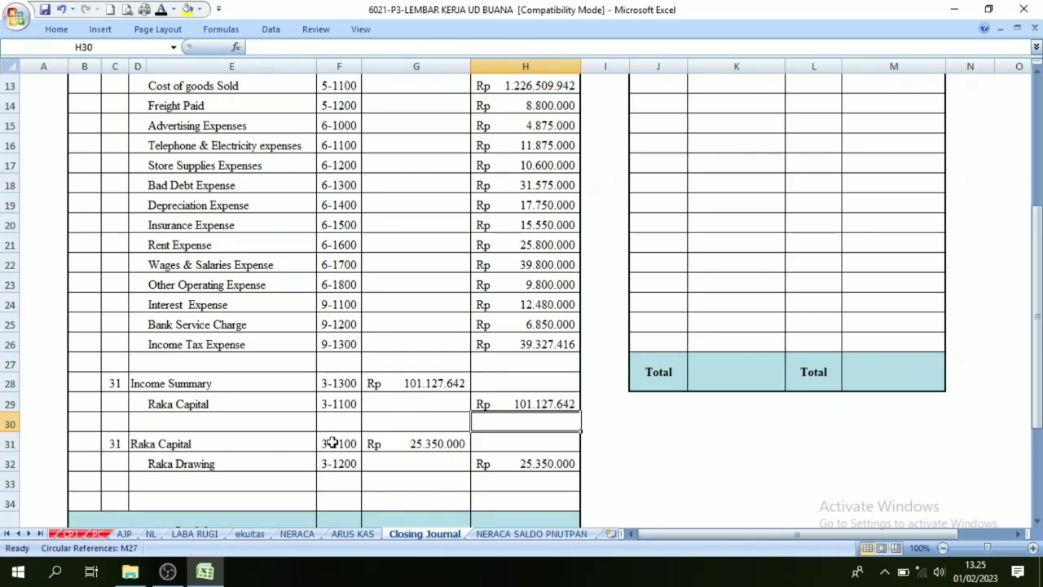
pyautogui.moveTo(407, 444); pyautogui.dragTo(521, 465)
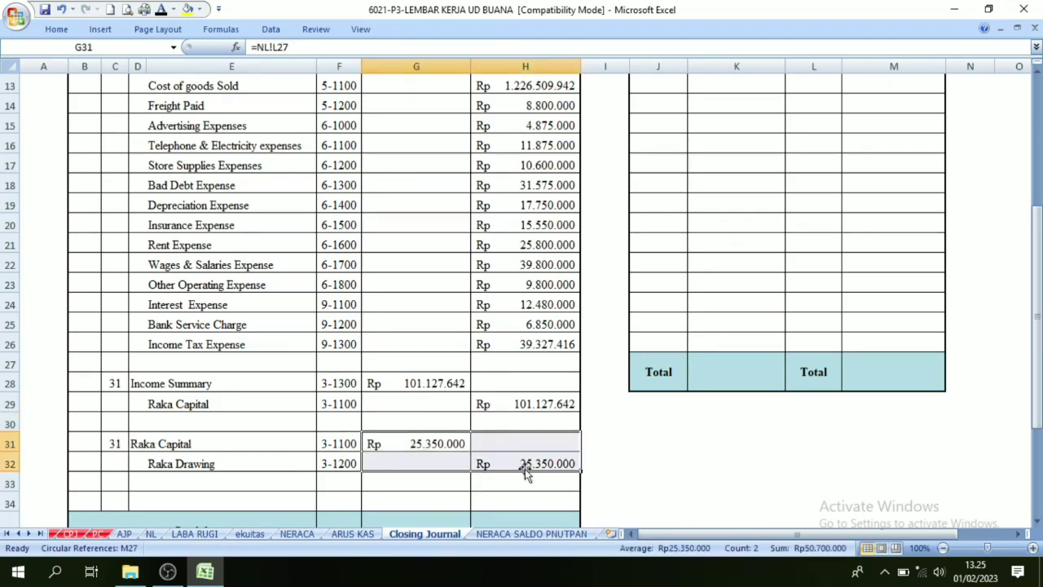
pyautogui.scroll(-1, 460, 480)
pyautogui.scroll(-1, 457, 481)
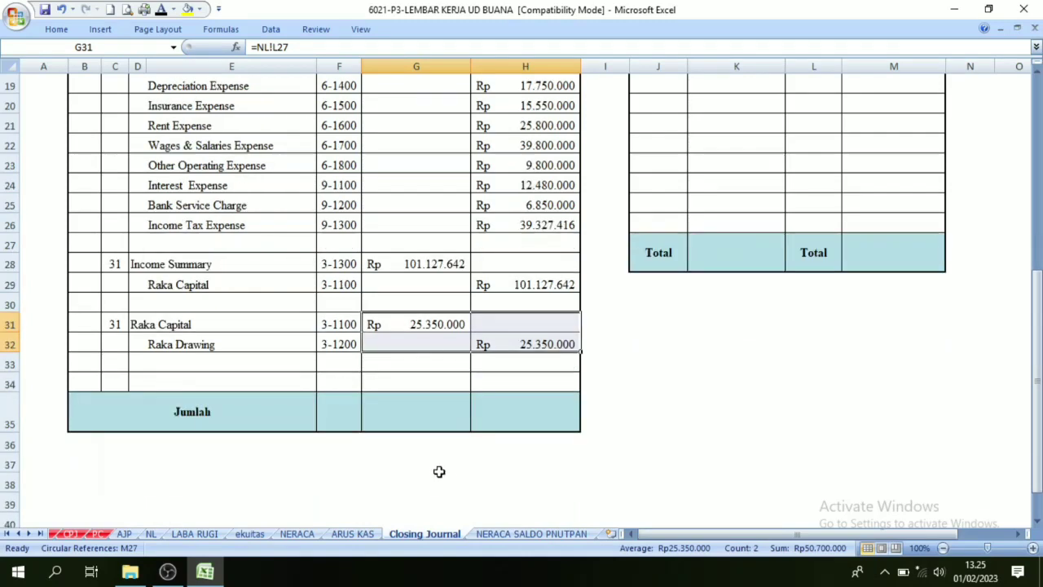
pyautogui.click(454, 316)
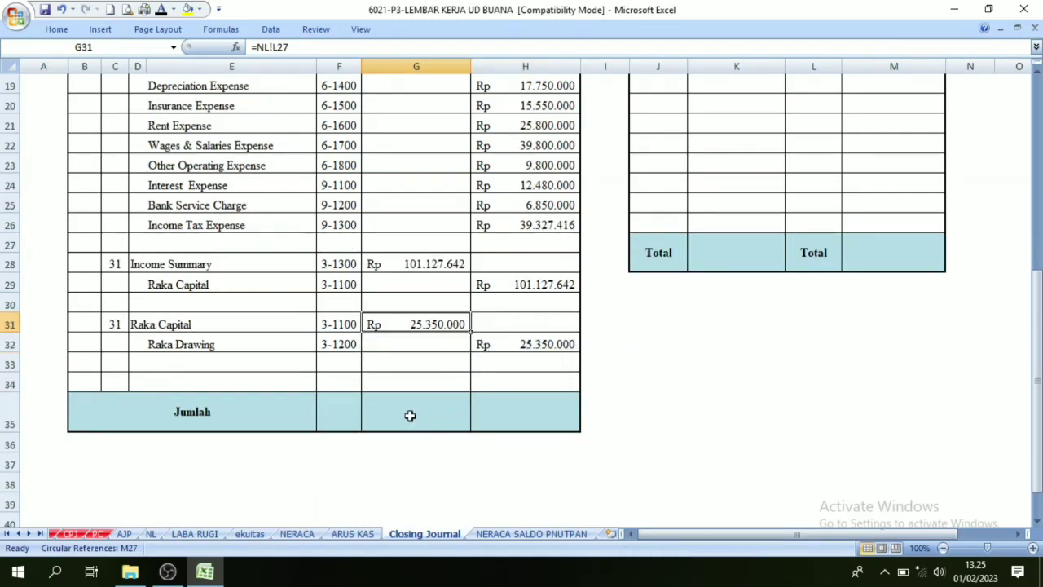
pyautogui.moveTo(410, 416); pyautogui.dragTo(498, 414)
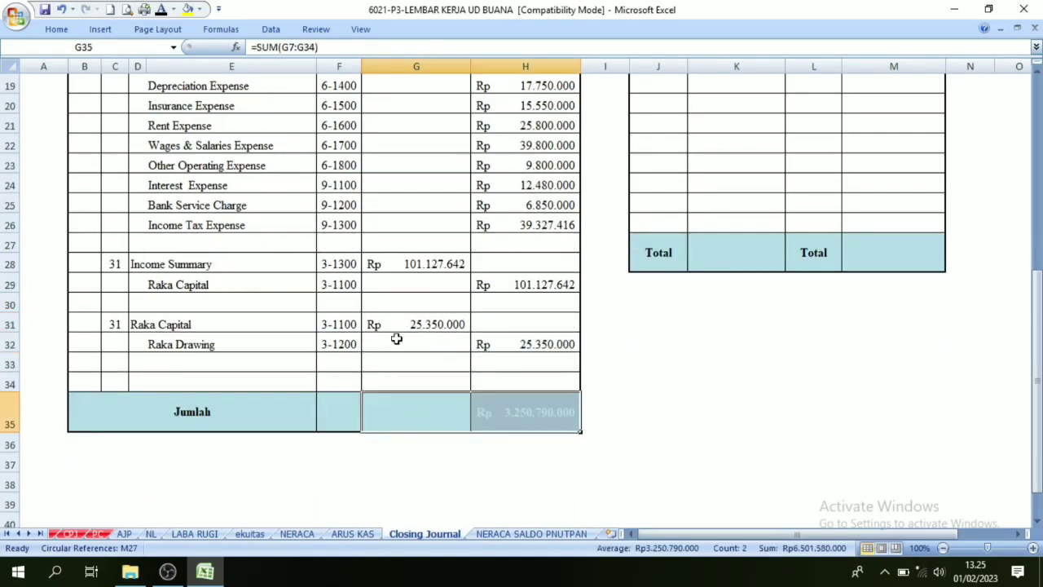
pyautogui.click(160, 9)
pyautogui.click(640, 410)
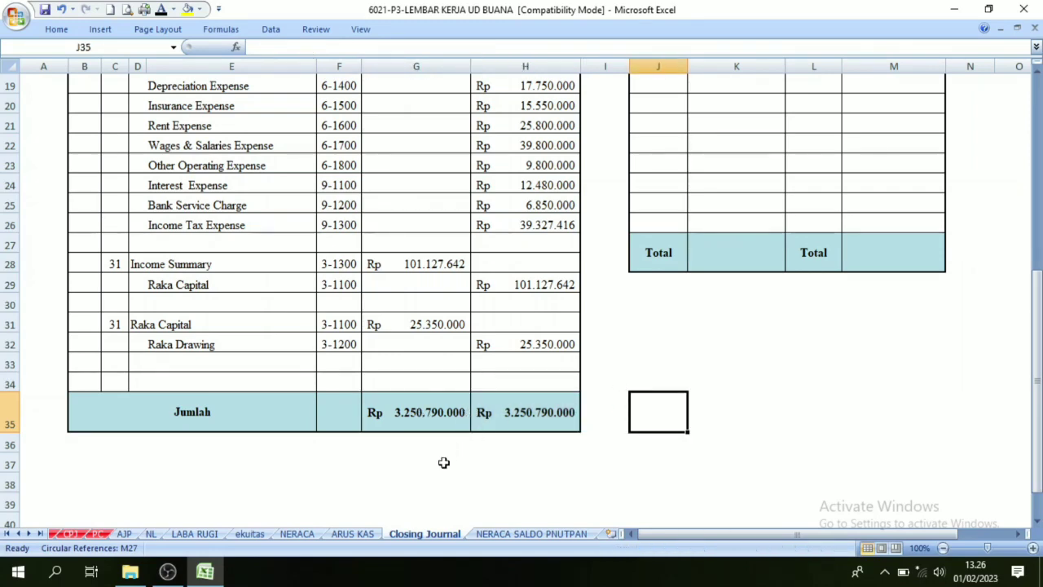
# Compare the Closing Journal's total debit in G35 with its total credit in H35
pyautogui.click(530, 405)
pyautogui.click(438, 415)
pyautogui.click(524, 414)
pyautogui.click(438, 414)
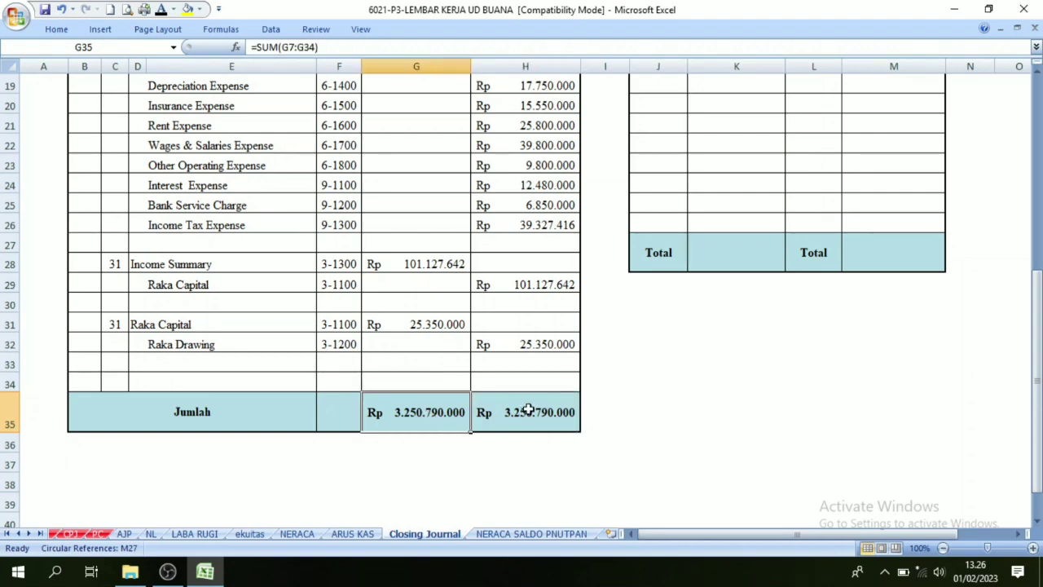
pyautogui.click(505, 413)
pyautogui.scroll(2, 452, 490)
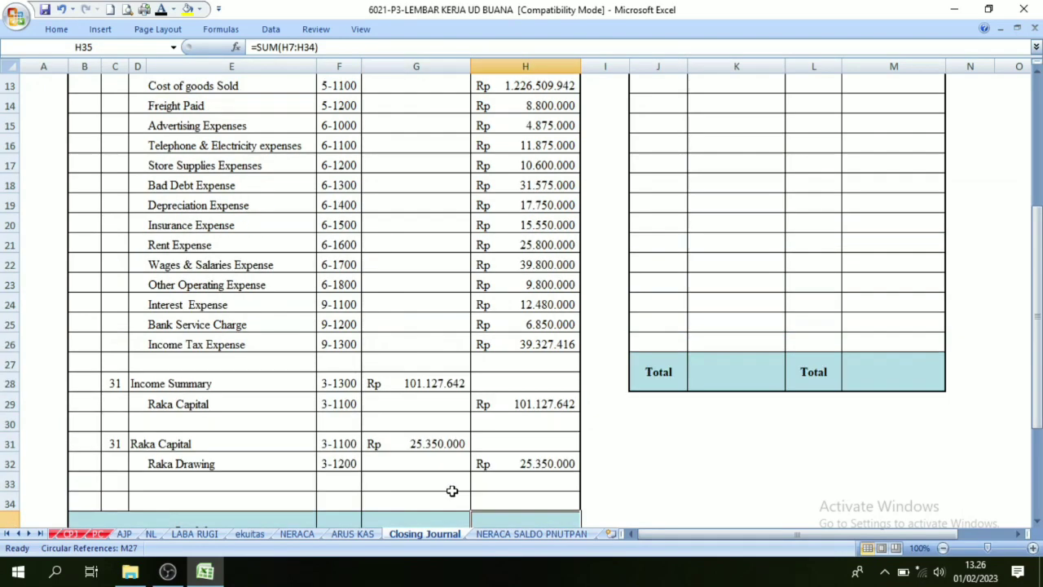
pyautogui.scroll(4, 452, 491)
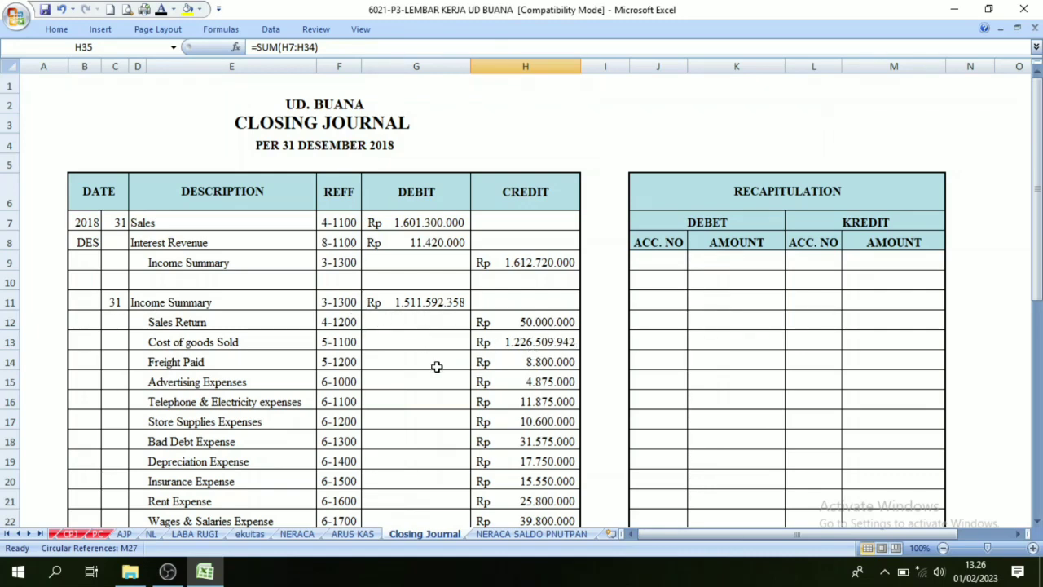
# Color the REFF codes of the Sales and Interest Revenue debits in F7:F8 red
pyautogui.scroll(-1, 588, 295)
pyautogui.scroll(1, 622, 261)
pyautogui.scroll(-2, 338, 226)
pyautogui.scroll(2, 334, 236)
pyautogui.moveTo(332, 220); pyautogui.dragTo(329, 260)
pyautogui.moveTo(338, 221); pyautogui.dragTo(339, 242)
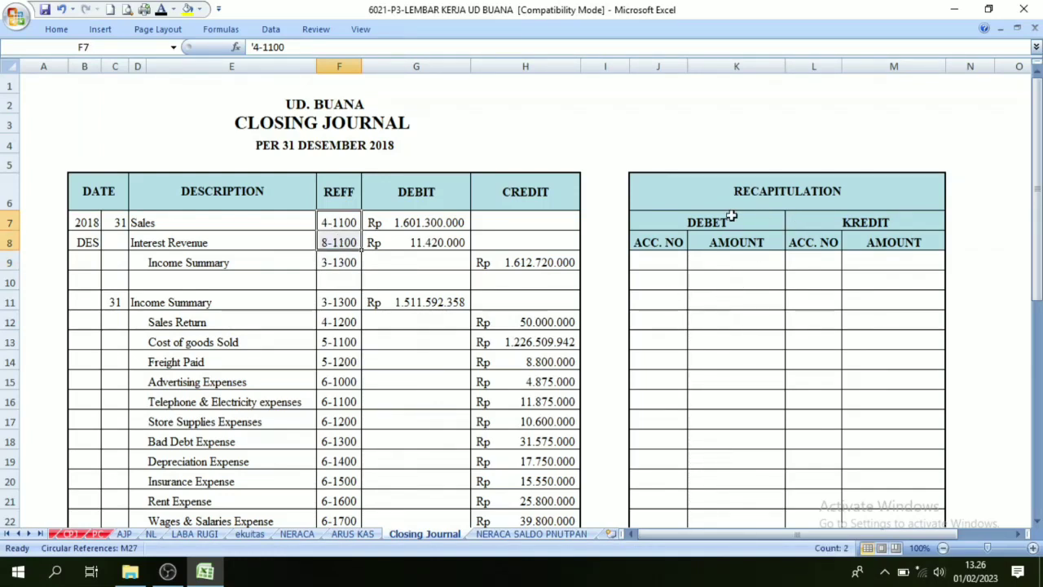
pyautogui.scroll(-3, 736, 239)
pyautogui.scroll(2, 726, 252)
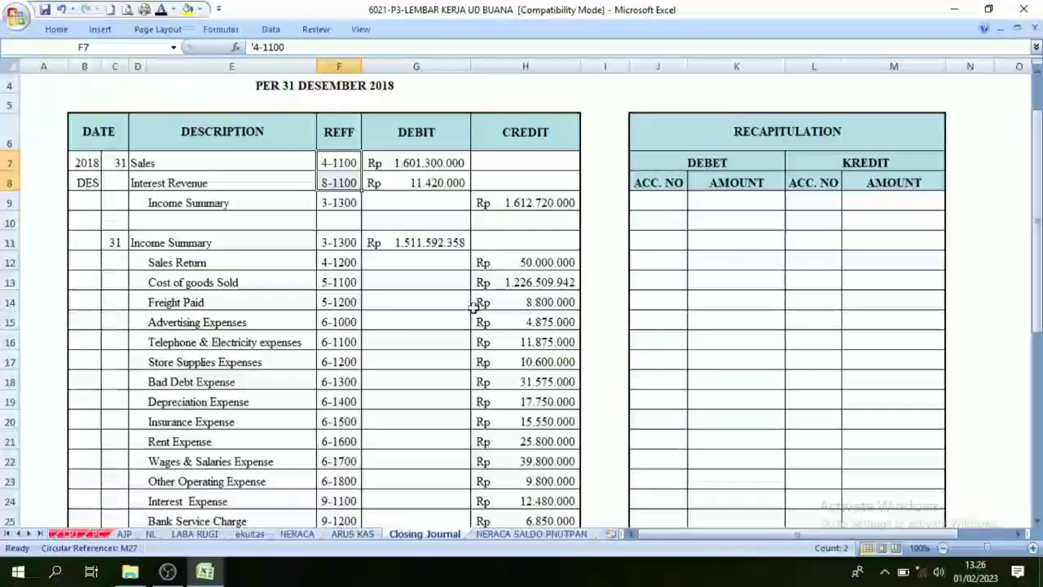
pyautogui.click(173, 10)
pyautogui.click(177, 143)
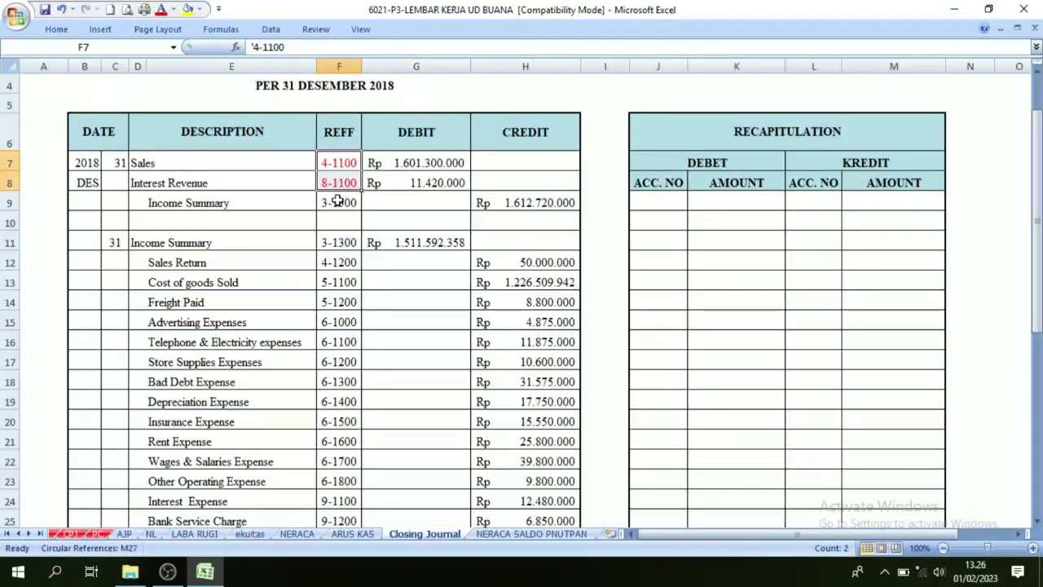
# Color the REFF codes of the Income Summary debits in F11 and F28 and the capital debit in F31 red
pyautogui.click(340, 242)
pyautogui.click(161, 10)
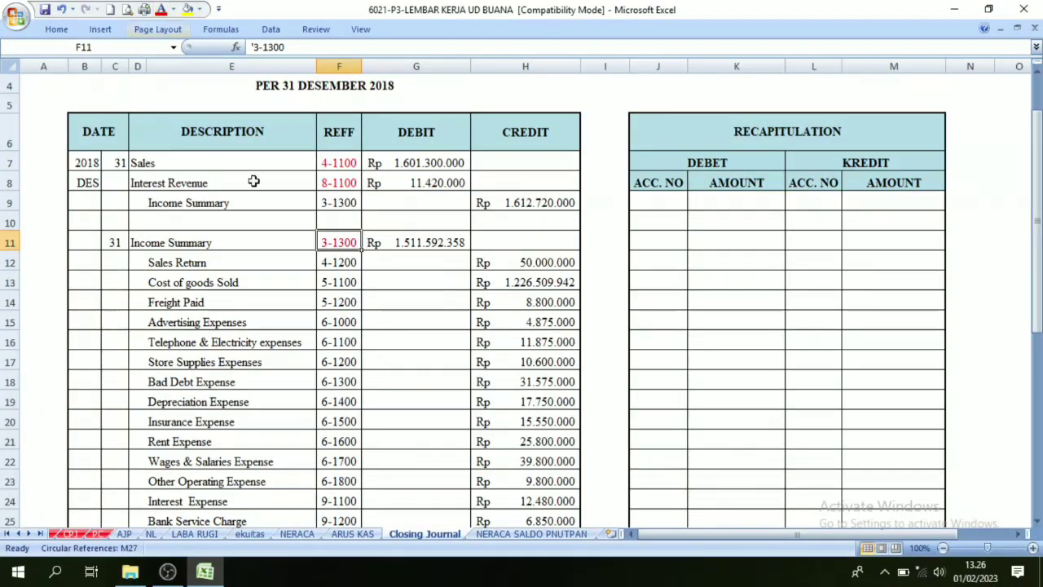
pyautogui.scroll(-4, 339, 265)
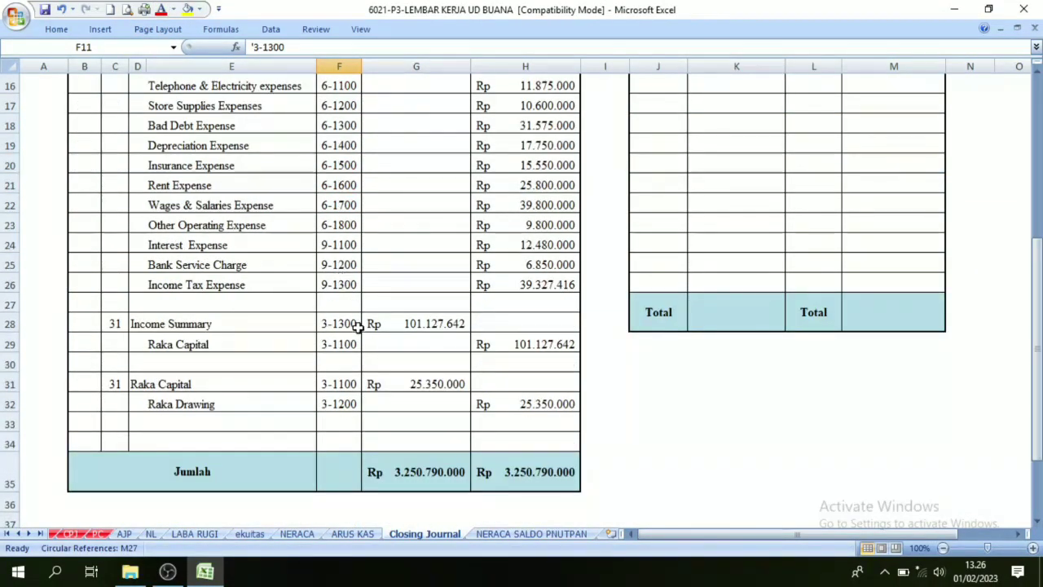
pyautogui.click(339, 323)
pyautogui.click(161, 10)
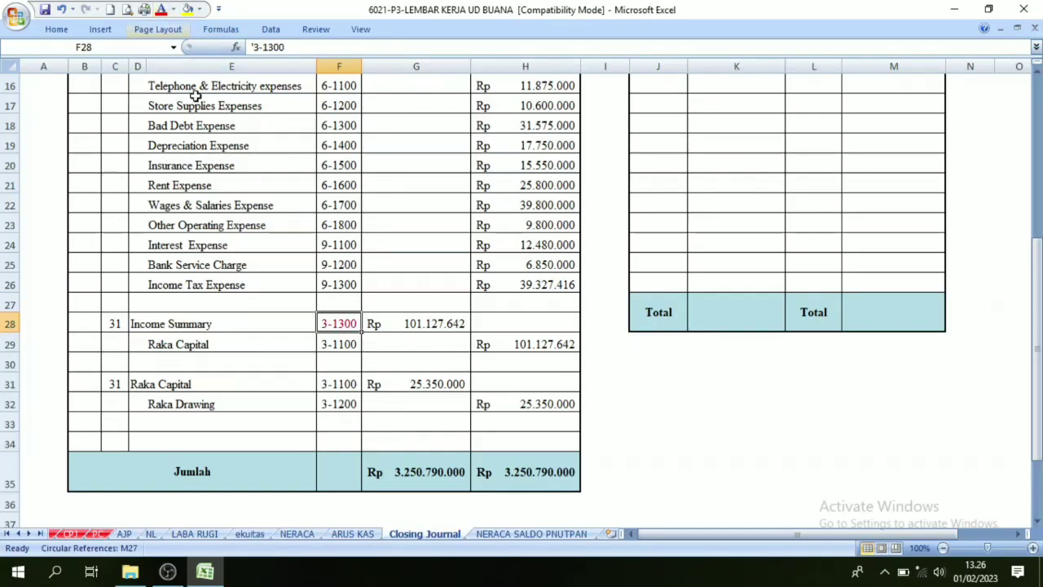
pyautogui.click(342, 384)
pyautogui.click(162, 10)
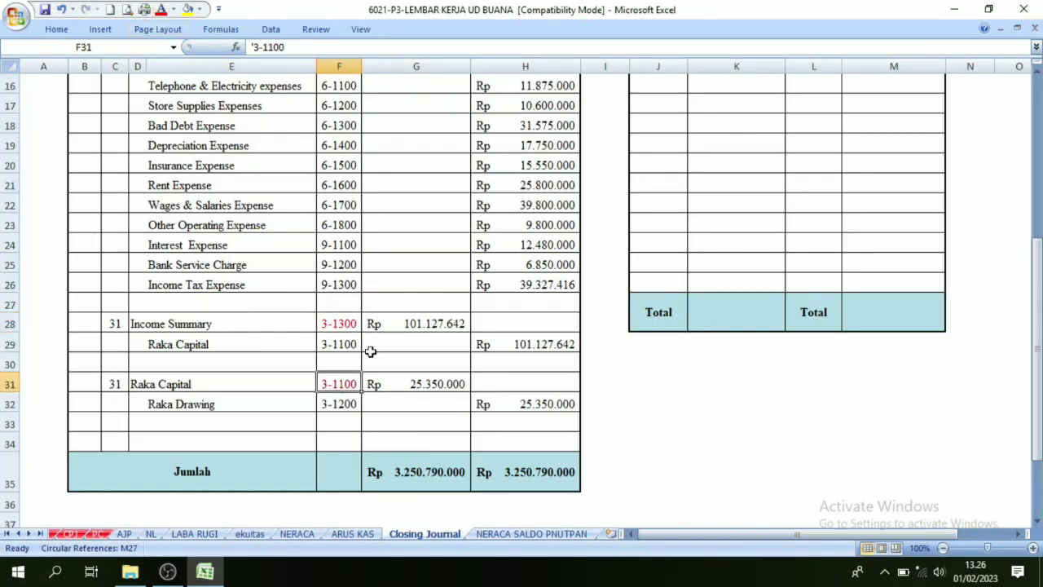
# Review the red debit REFF codes in column F, looking for accounts that are debited more than once
pyautogui.scroll(5, 396, 348)
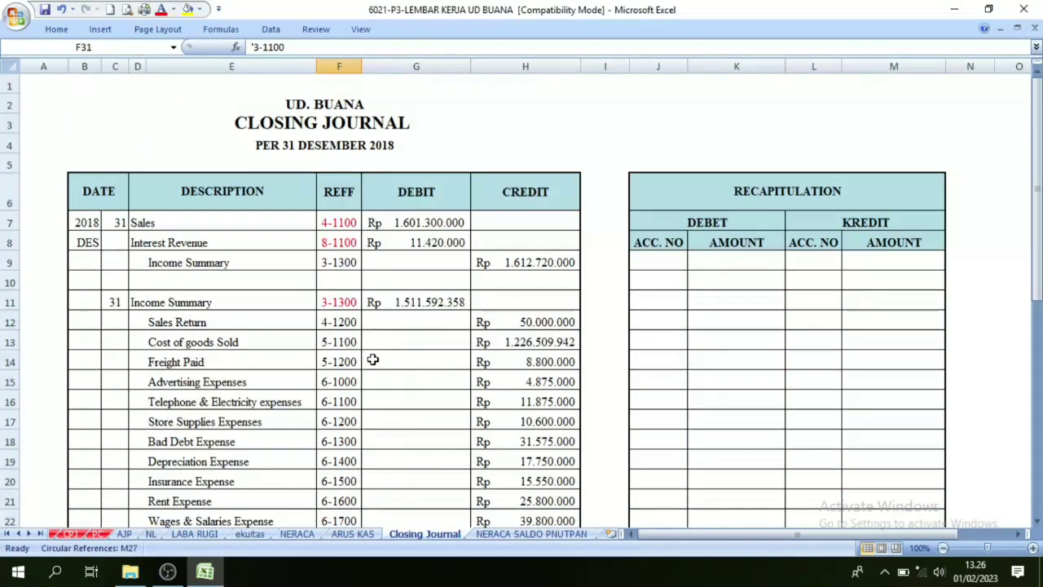
pyautogui.scroll(-5, 352, 342)
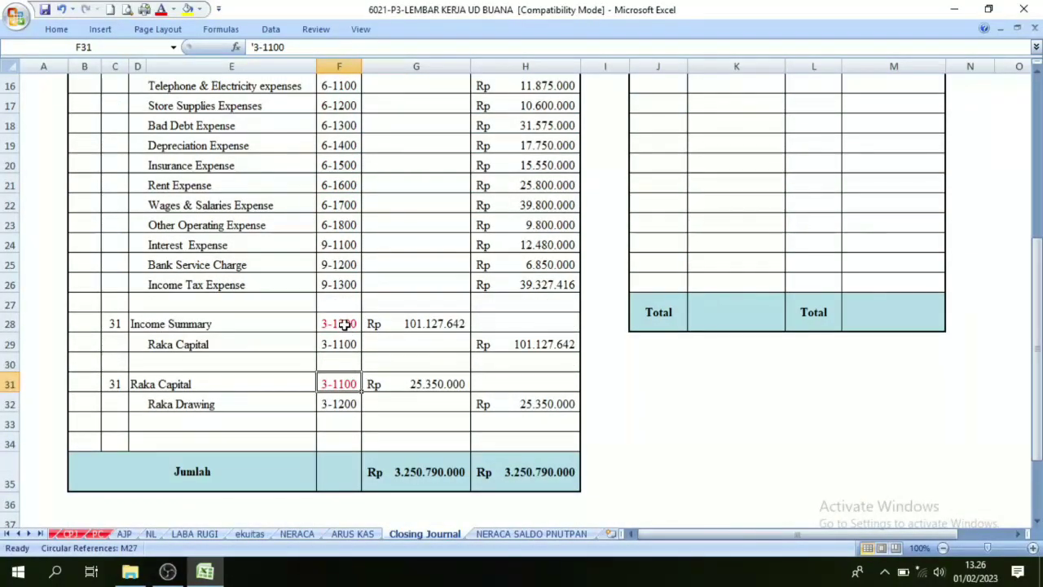
pyautogui.click(344, 325)
pyautogui.scroll(5, 343, 261)
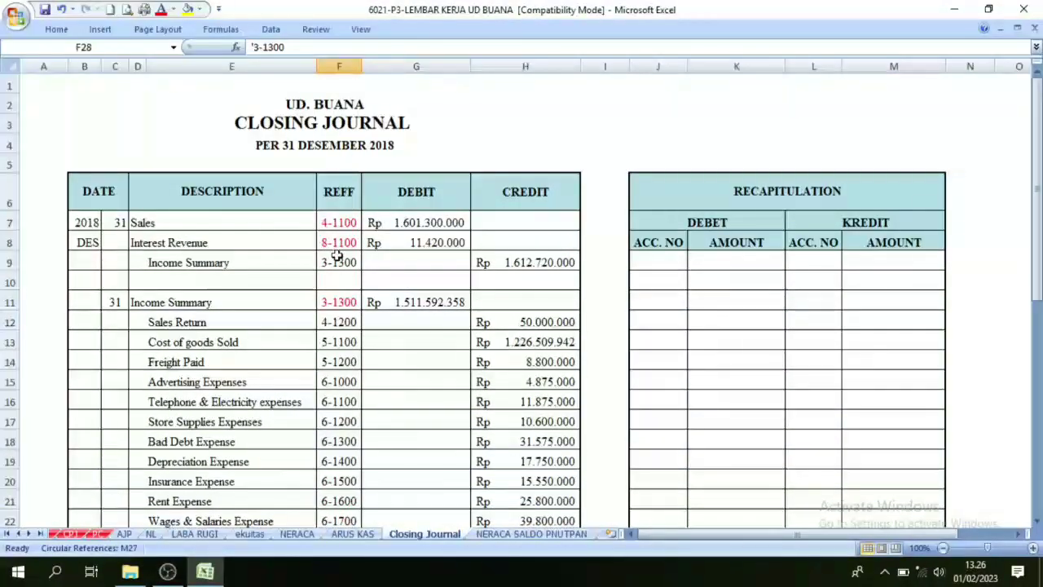
pyautogui.scroll(-10, 330, 314)
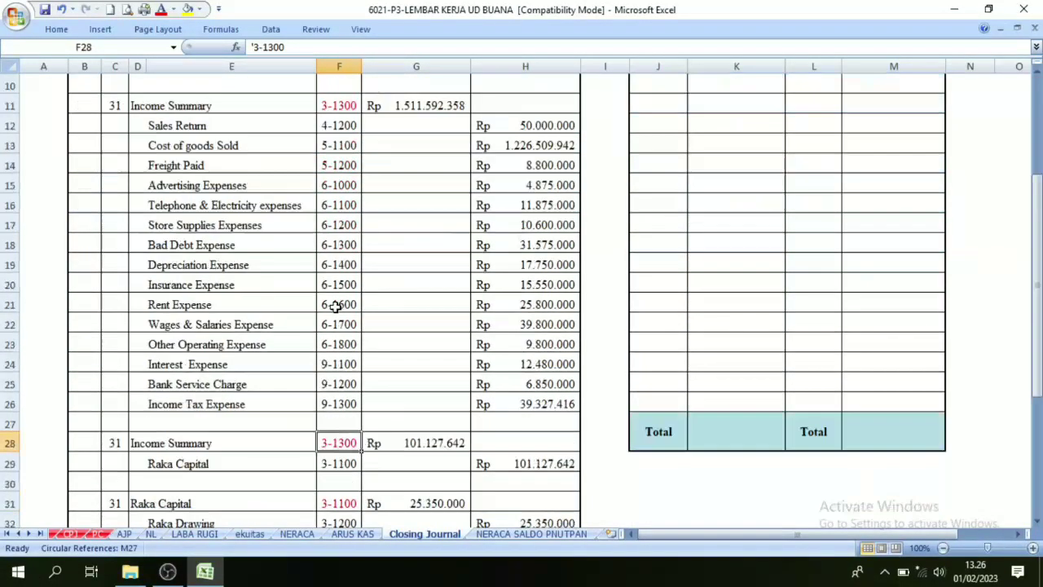
pyautogui.scroll(10, 326, 318)
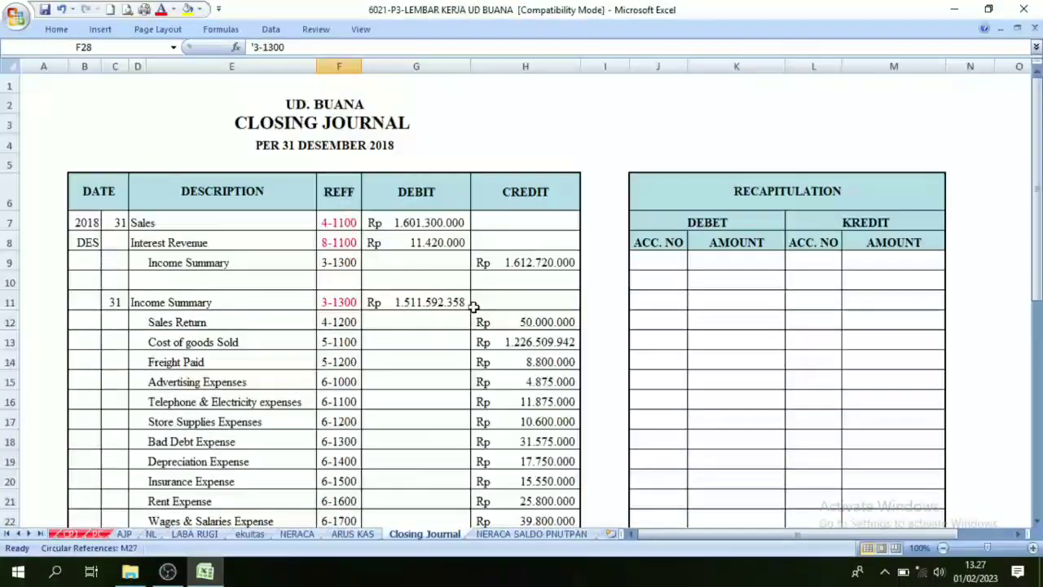
pyautogui.scroll(-3, 338, 244)
pyautogui.scroll(-2, 339, 250)
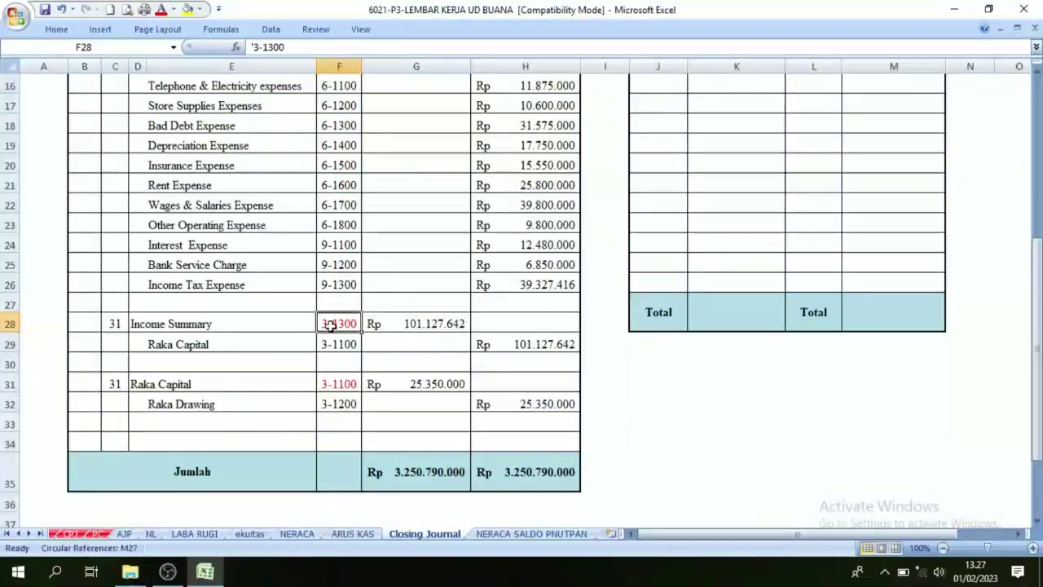
pyautogui.scroll(1, 341, 361)
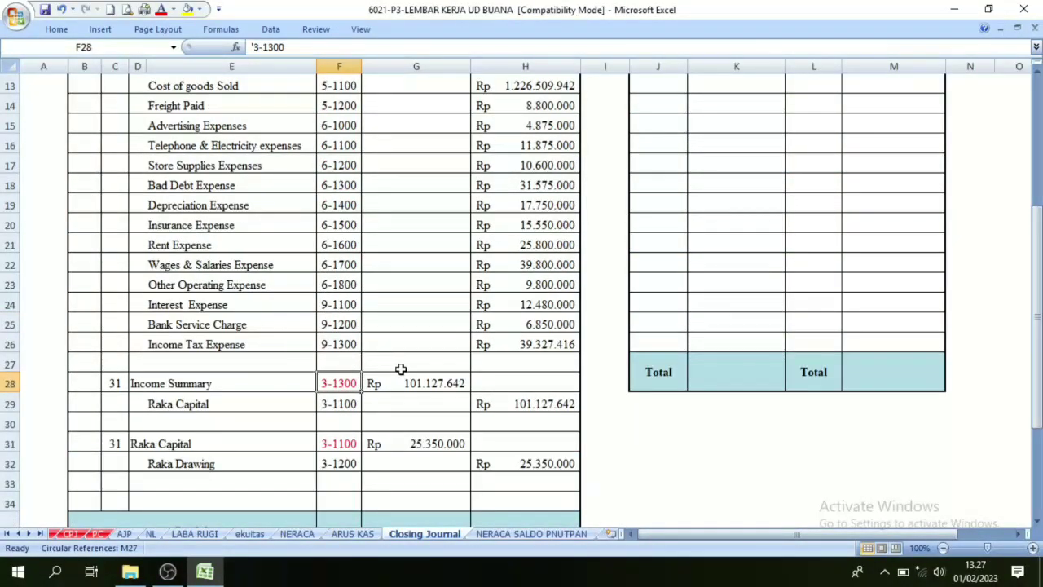
# Set the recapitulation's debit account numbers 3-1100, 3-1300, 4-1100 and 8-1100 in J9:J12 to the Automatic font color
pyautogui.scroll(4, 401, 370)
pyautogui.moveTo(655, 261); pyautogui.dragTo(640, 320)
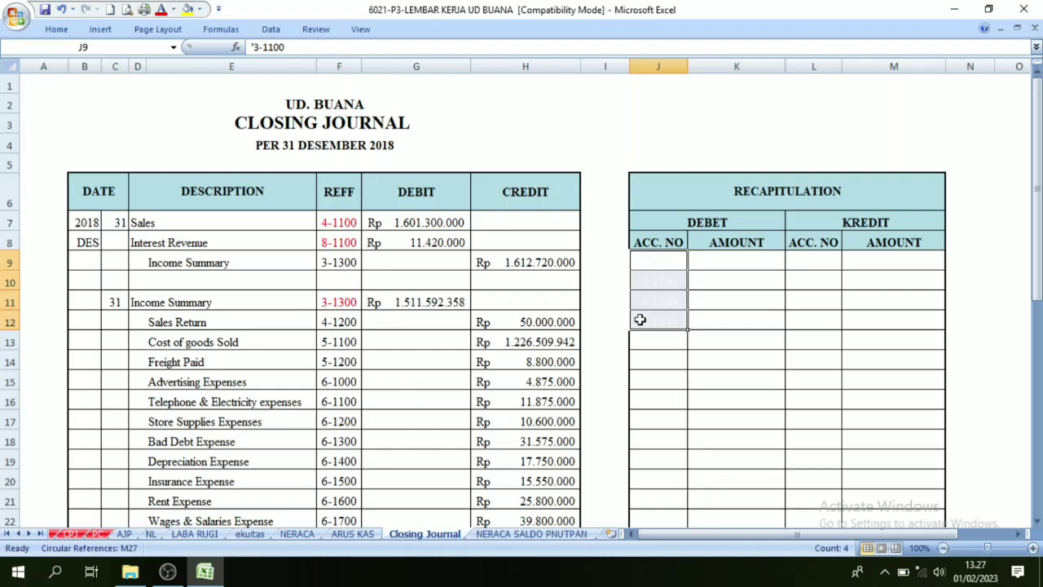
pyautogui.click(173, 9)
pyautogui.click(220, 30)
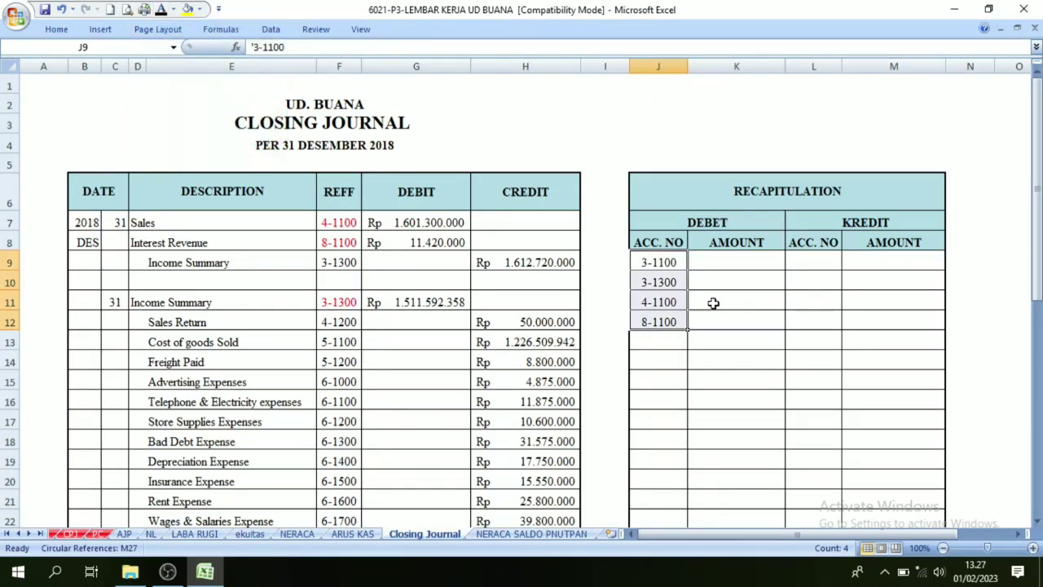
# Check the capital debit in G31 and set account 3-1100's recapitulation debit amount in K9 to the Automatic font color
pyautogui.click(728, 308)
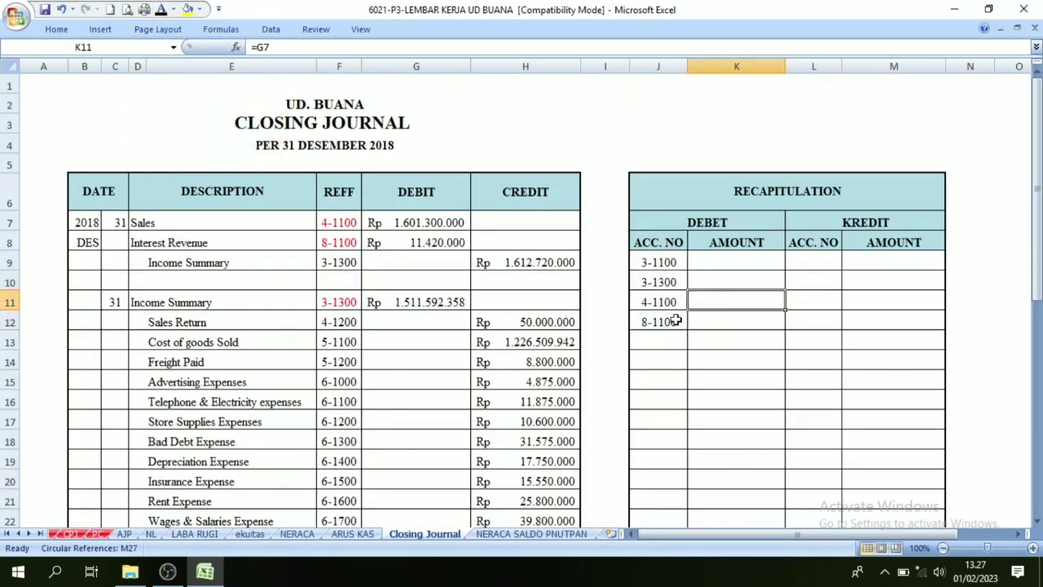
pyautogui.scroll(-2, 698, 330)
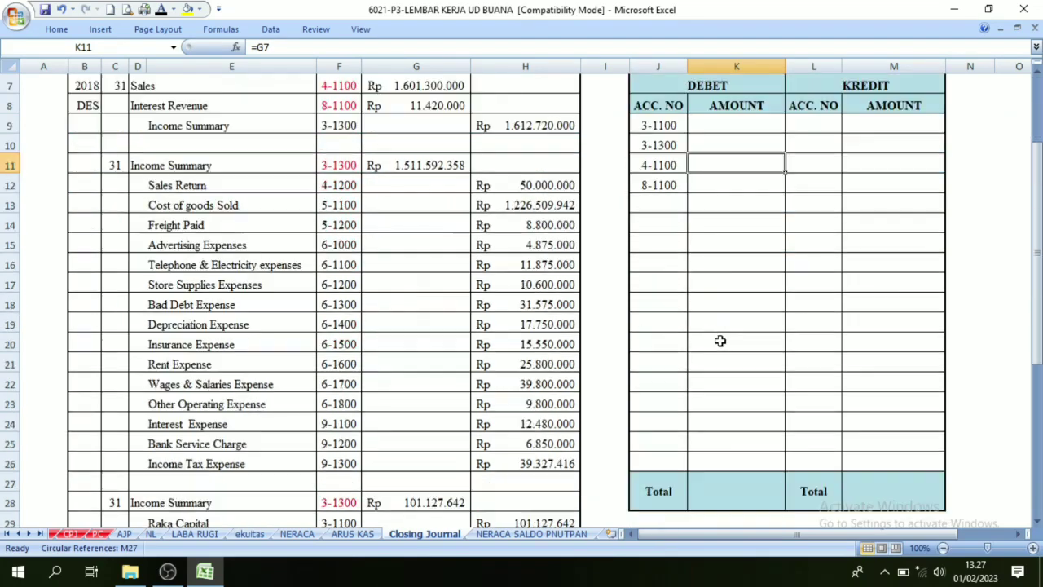
pyautogui.scroll(2, 722, 340)
pyautogui.click(733, 264)
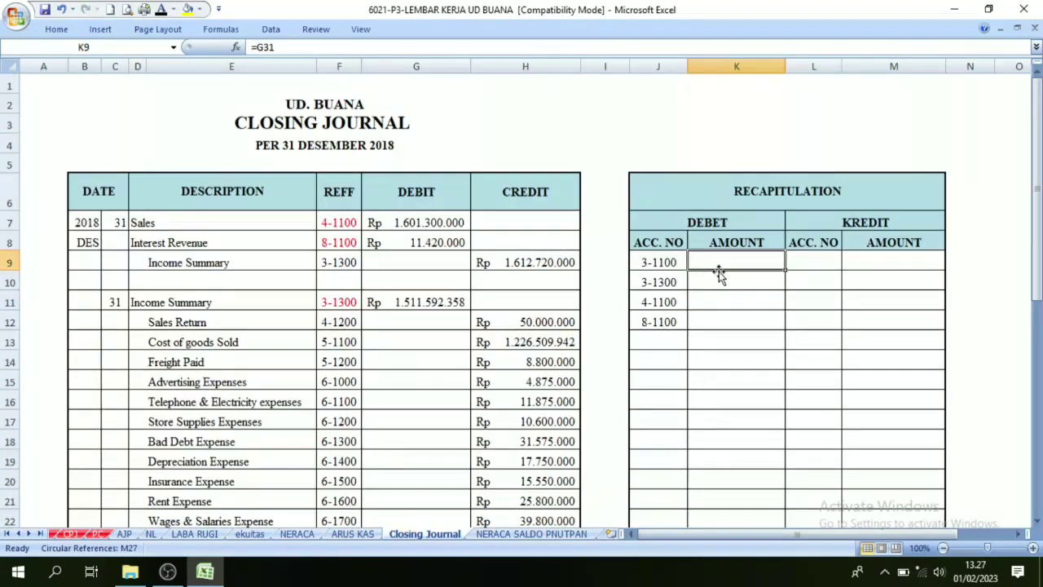
pyautogui.scroll(-6, 399, 330)
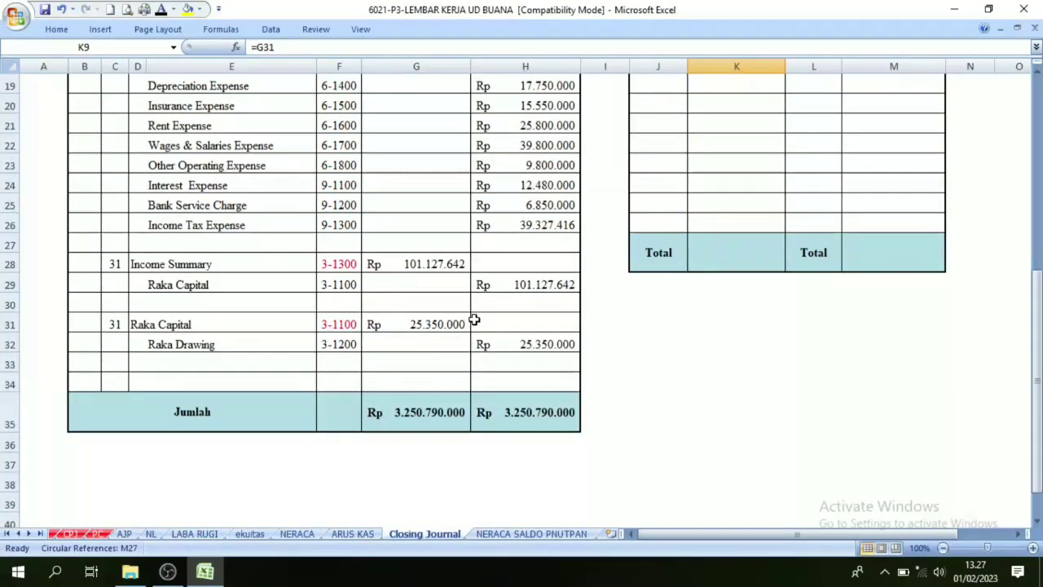
pyautogui.click(432, 325)
pyautogui.scroll(6, 612, 319)
pyautogui.click(698, 256)
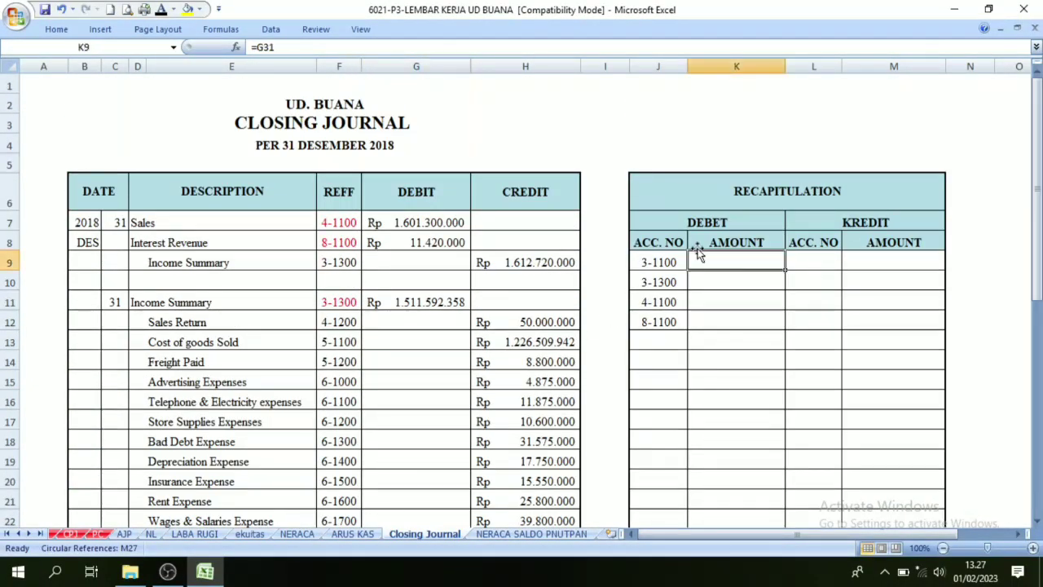
pyautogui.scroll(-6, 410, 384)
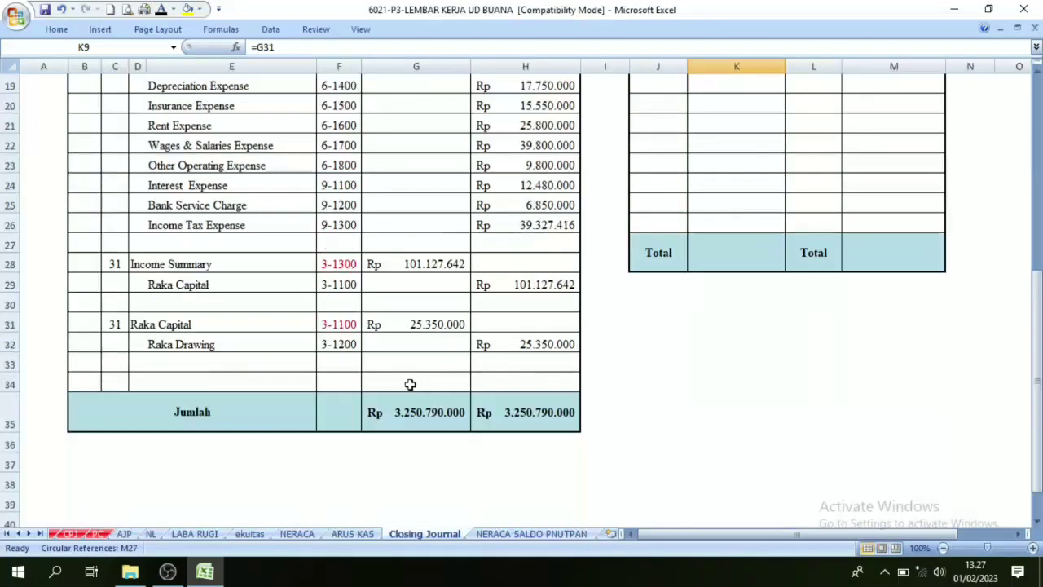
pyautogui.scroll(4, 505, 401)
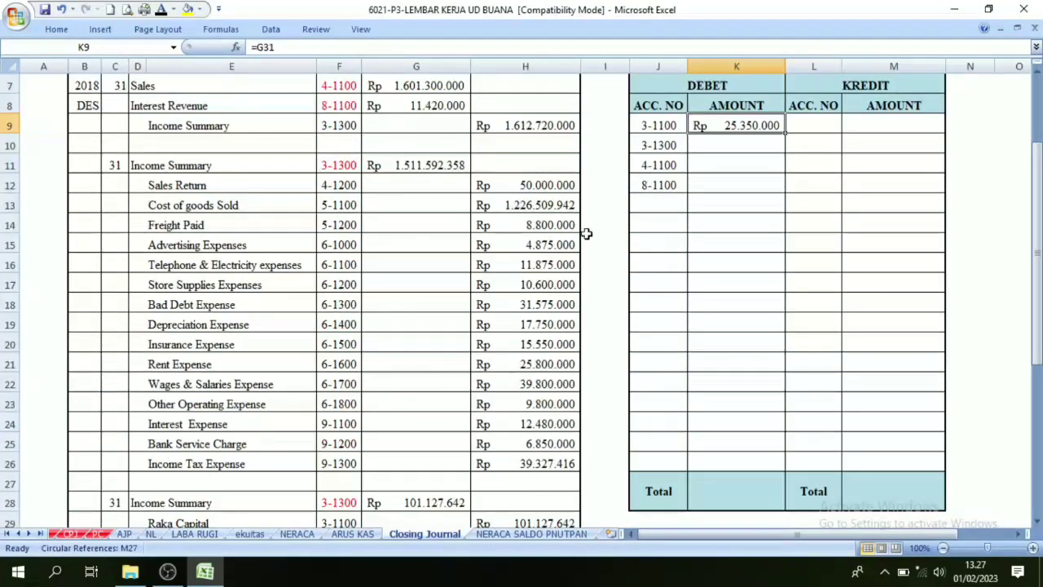
# Check the Income Summary debits in G11 and G28 and set account 3-1300's recapitulation amount in K10 to the Automatic font color
pyautogui.click(336, 166)
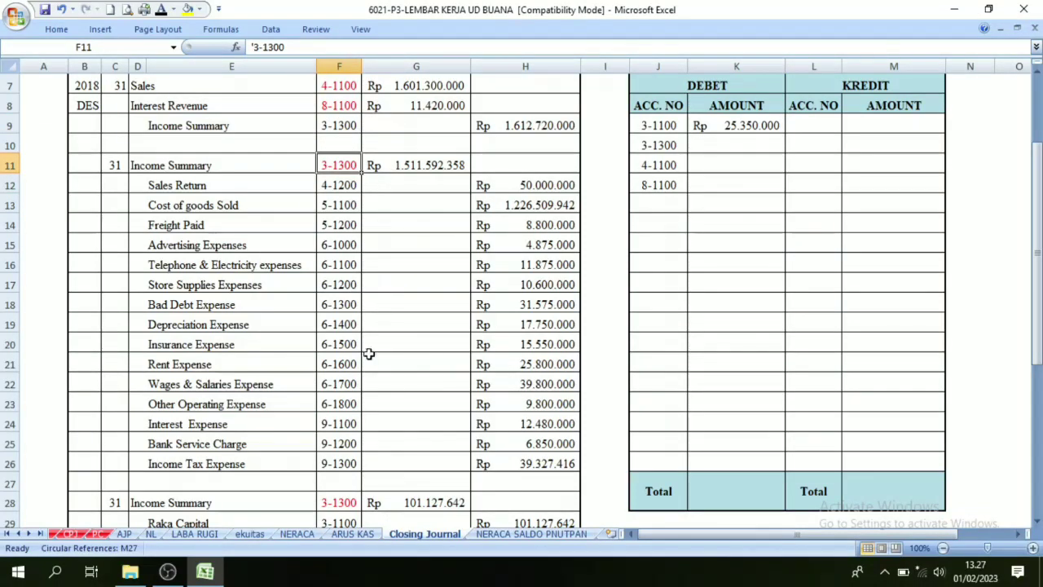
pyautogui.click(411, 503)
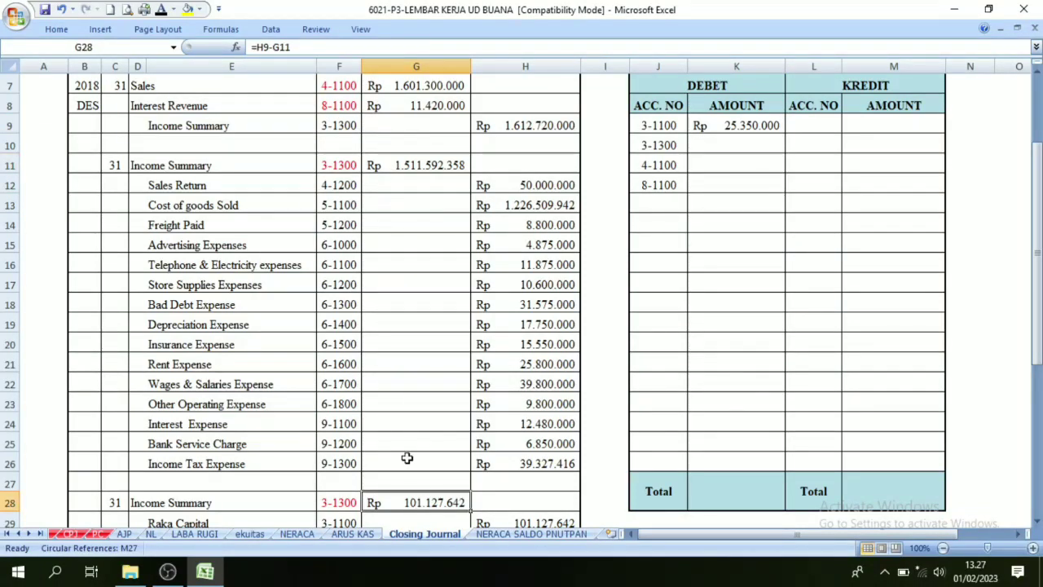
pyautogui.click(427, 165)
pyautogui.click(726, 146)
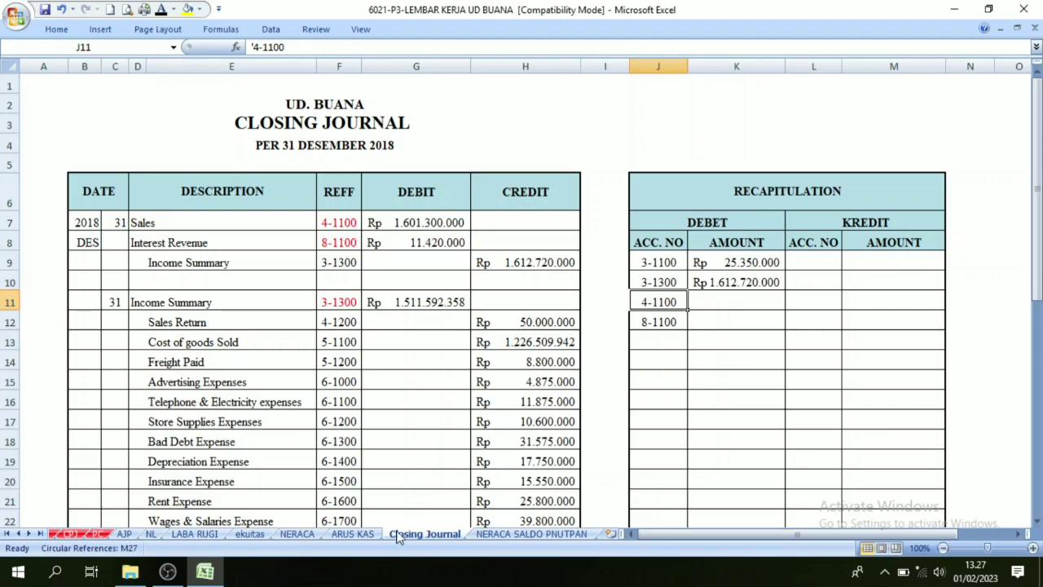
# Check the Sales debit in G7 and set the recapitulation debit amounts for accounts 4-1100 and 8-1100 in K11:K12 to the Automatic font color
pyautogui.scroll(-1, 366, 469)
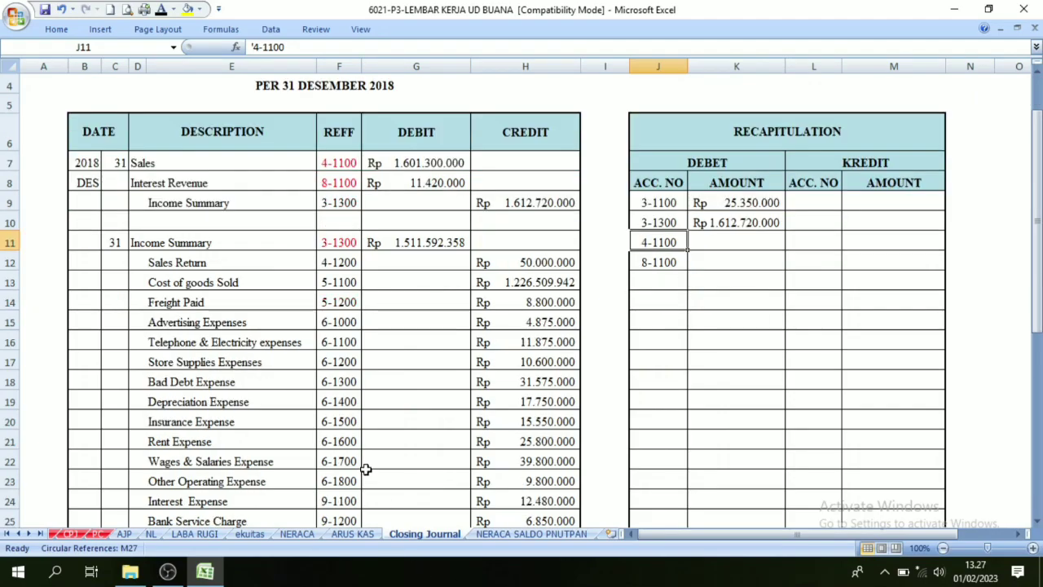
pyautogui.click(423, 162)
pyautogui.click(699, 243)
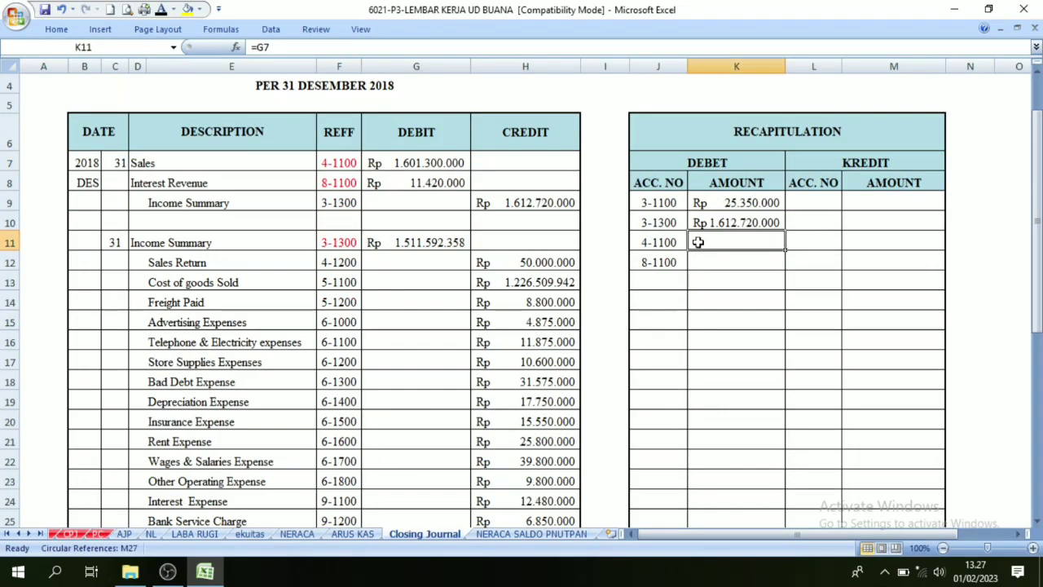
pyautogui.click(698, 260)
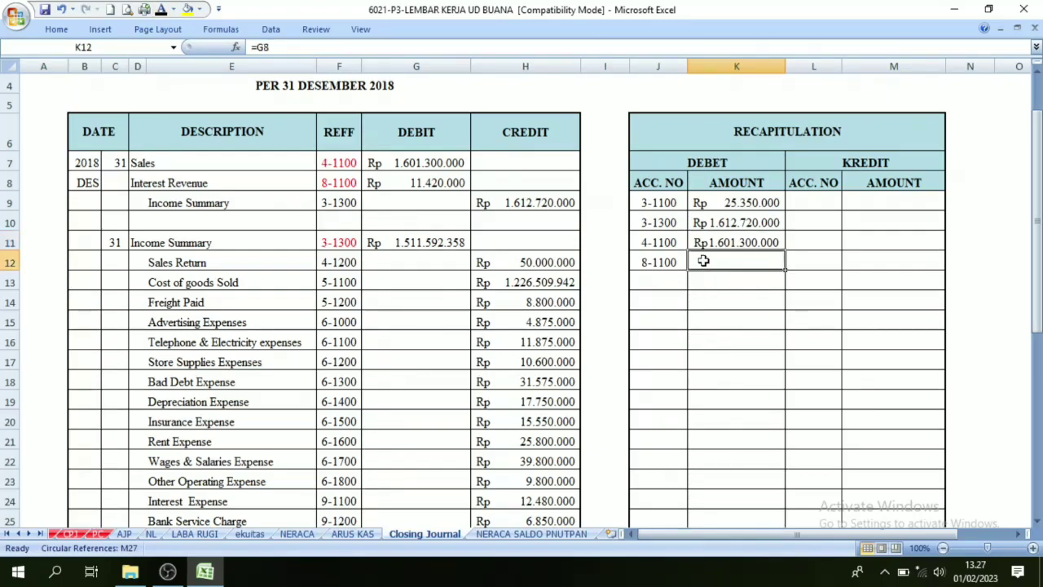
pyautogui.scroll(-2, 481, 314)
pyautogui.scroll(2, 481, 313)
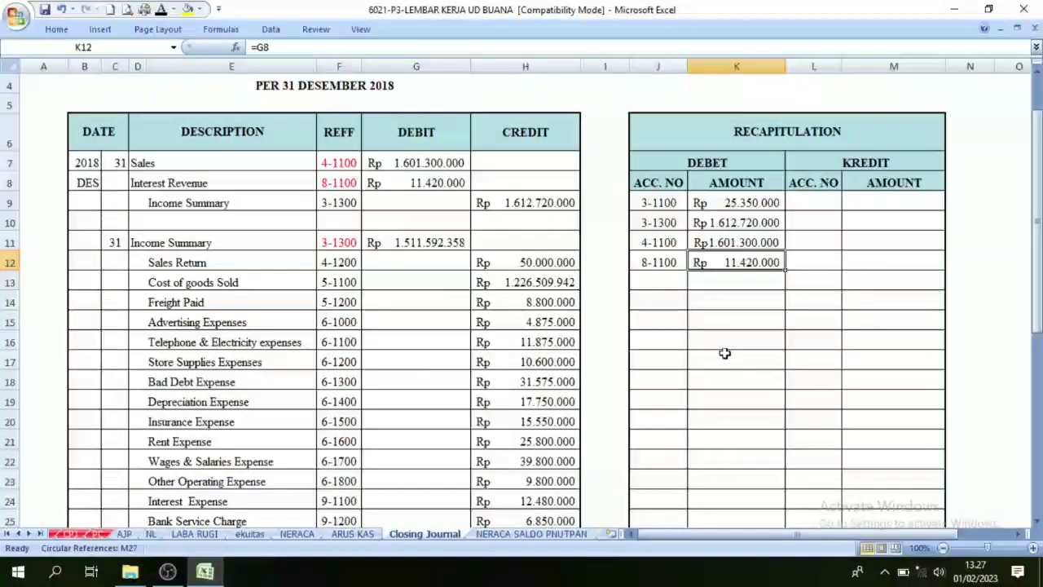
pyautogui.click(725, 359)
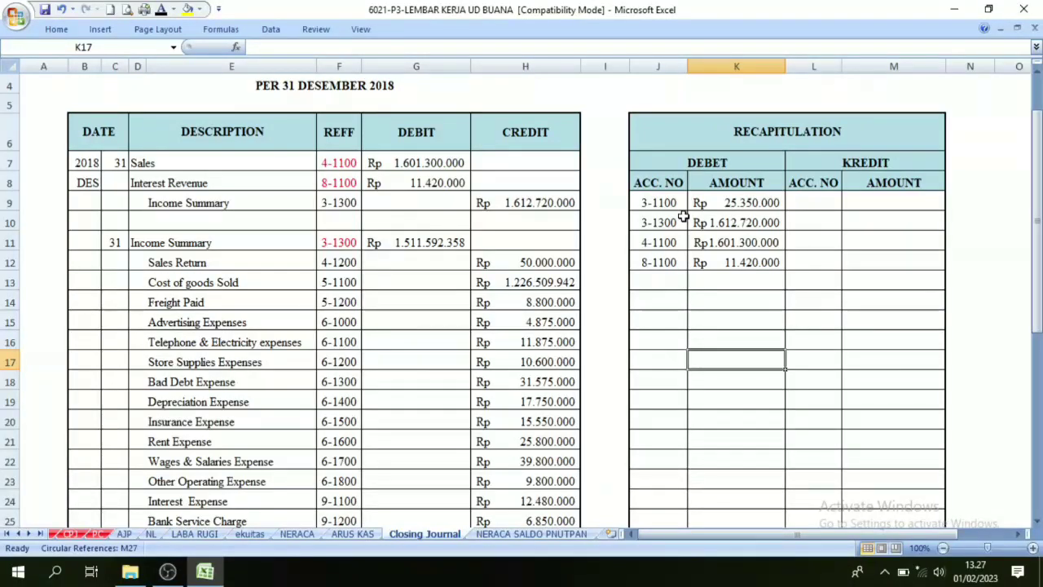
# Check the credited REFF codes in column F and set the recapitulation's credit account numbers in L9:L26 to the Automatic font color
pyautogui.click(340, 203)
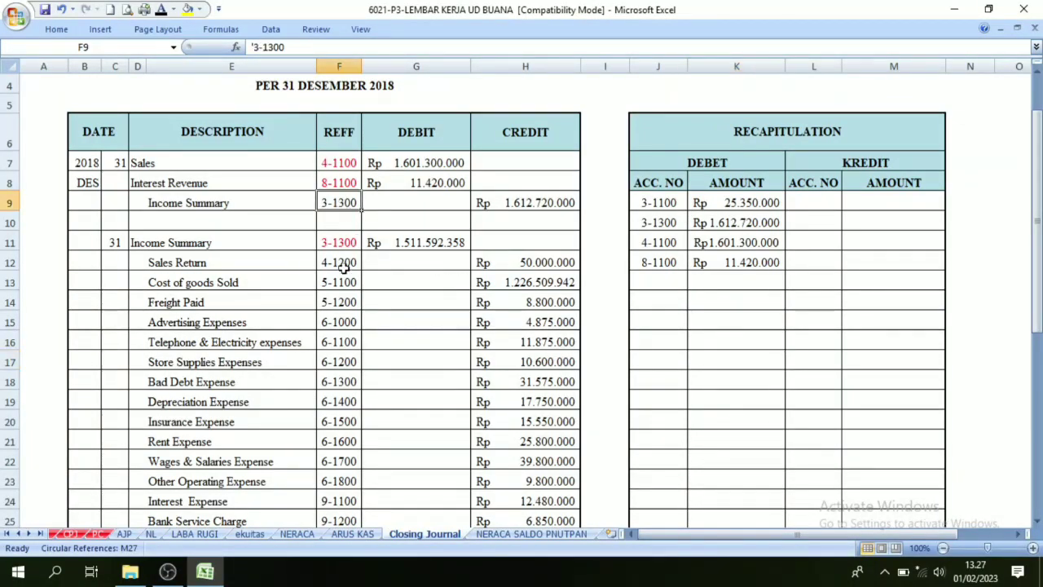
pyautogui.click(341, 278)
pyautogui.moveTo(340, 269); pyautogui.dragTo(342, 501)
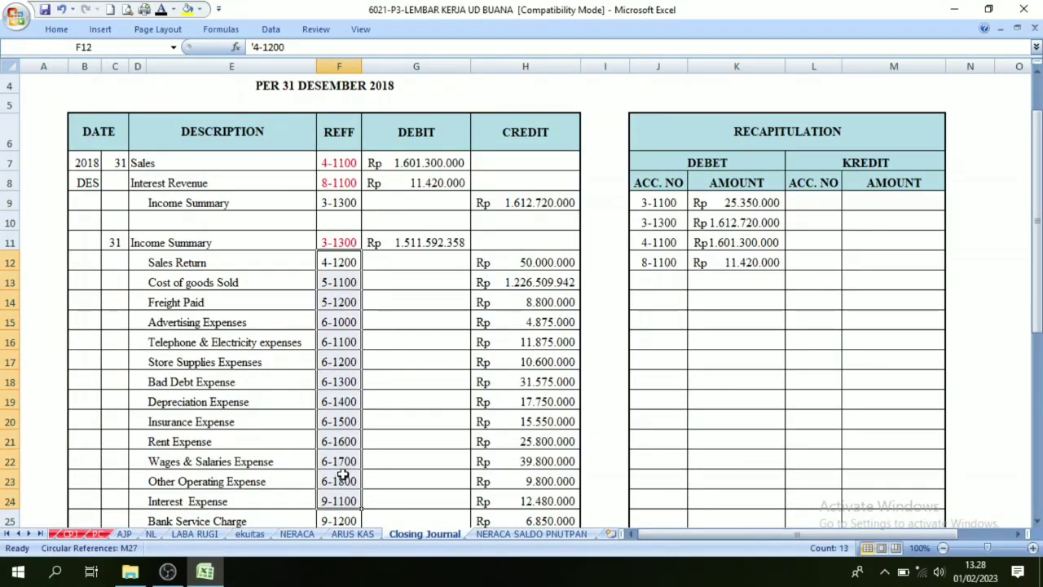
pyautogui.moveTo(815, 203); pyautogui.dragTo(807, 464)
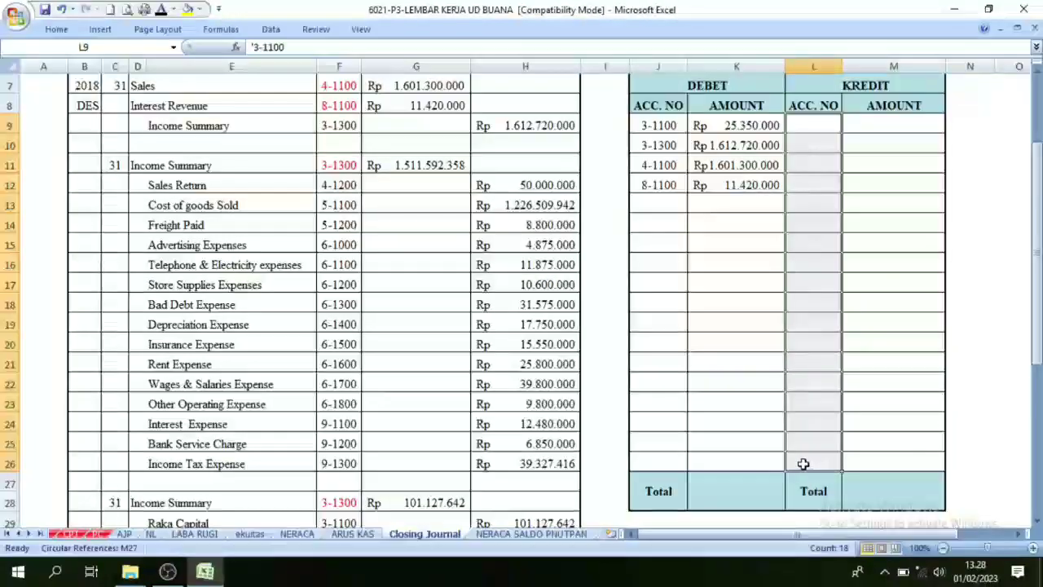
pyautogui.click(188, 9)
pyautogui.click(807, 167)
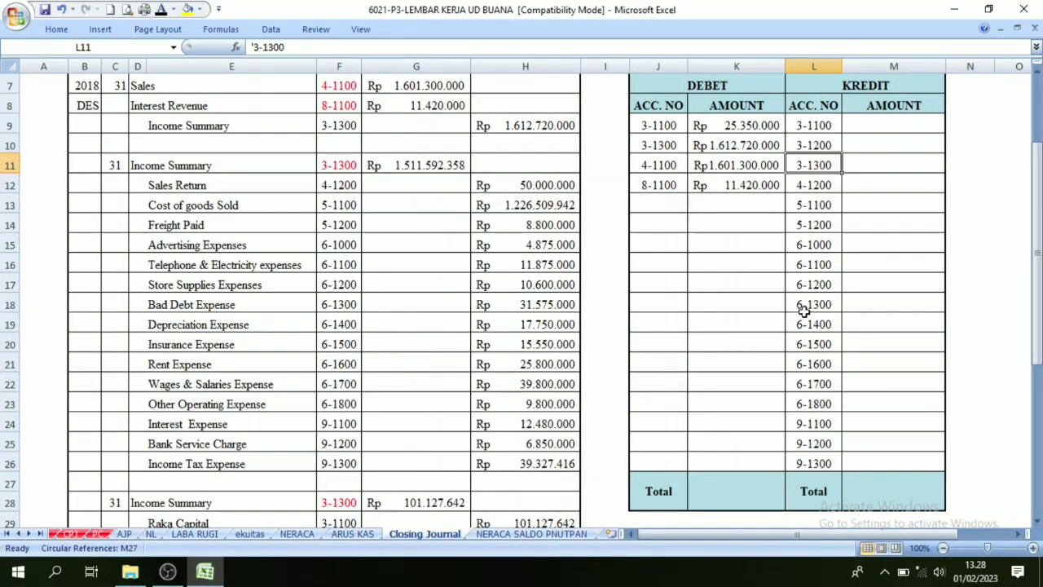
pyautogui.click(817, 127)
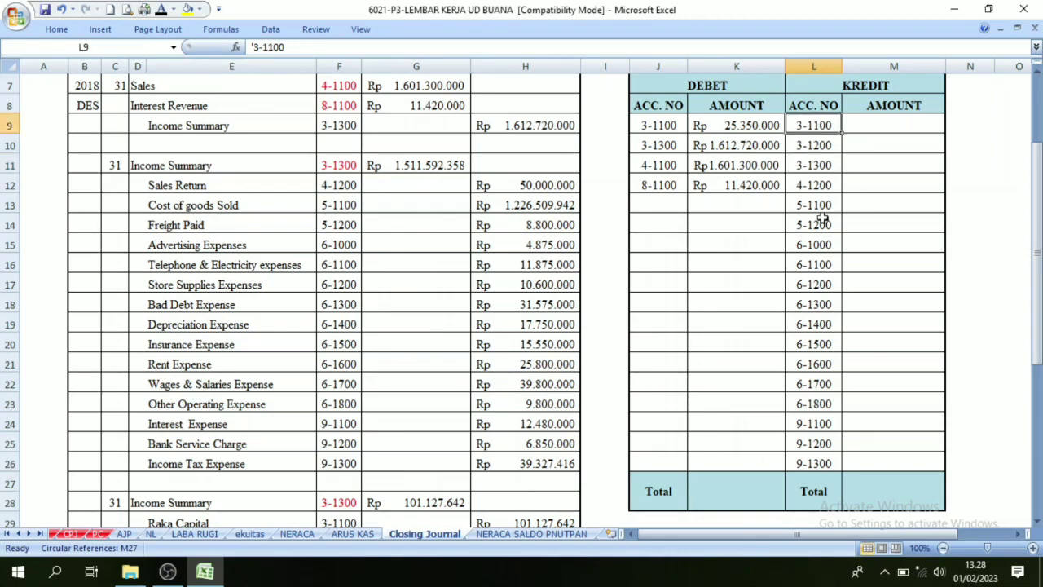
pyautogui.click(818, 464)
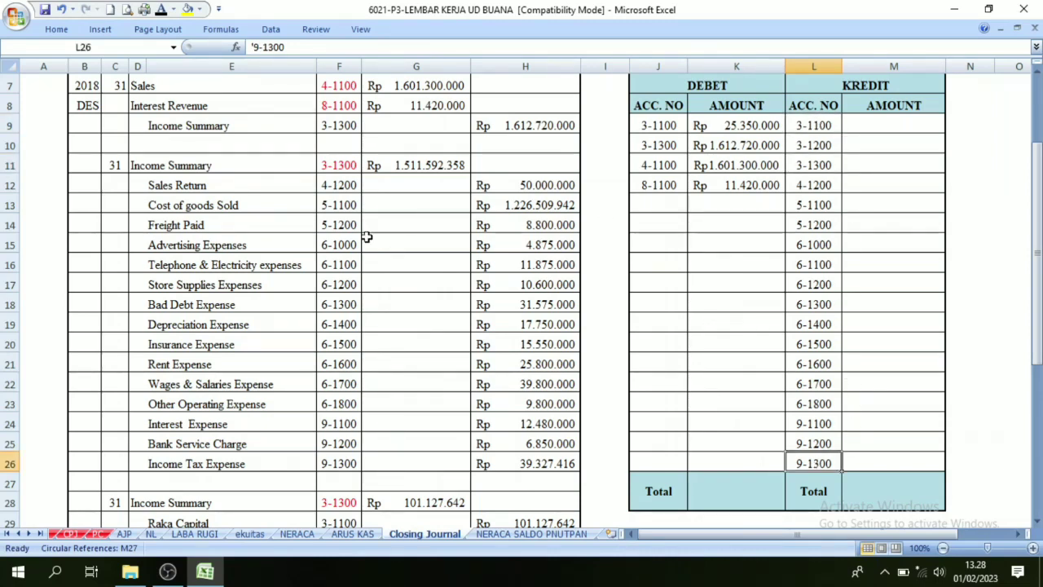
# Set the recapitulation's credit amounts in M9:M26 to the Automatic font color
pyautogui.click(889, 126)
pyautogui.scroll(2, 501, 153)
pyautogui.moveTo(898, 257); pyautogui.dragTo(886, 425)
pyautogui.click(161, 9)
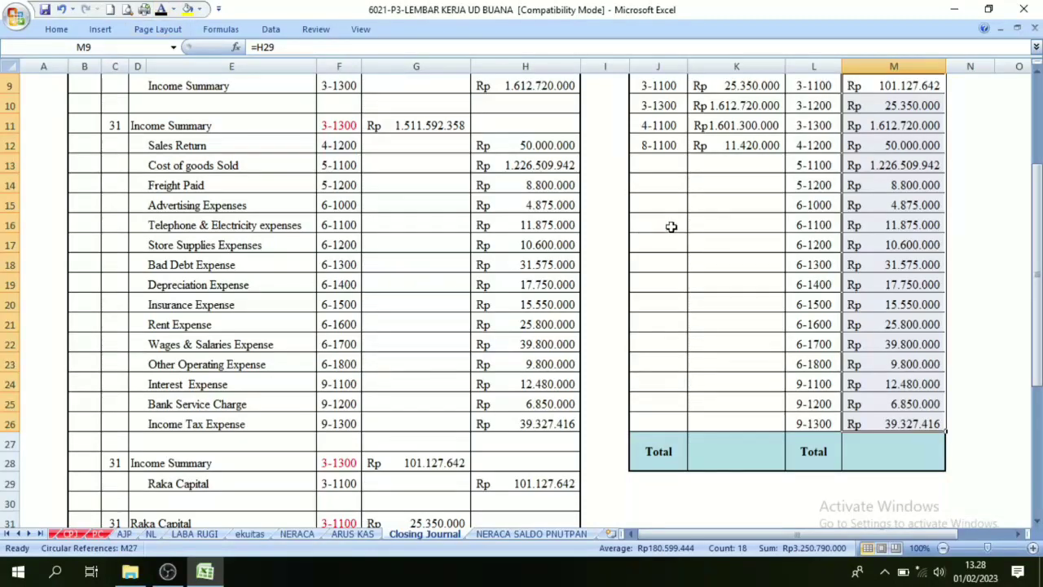
# Set the recapitulation's total row from K27 to M27 to the Automatic font color and compare the debit and credit totals
pyautogui.scroll(3, 901, 261)
pyautogui.scroll(-3, 905, 362)
pyautogui.moveTo(737, 425); pyautogui.dragTo(872, 427)
pyautogui.click(160, 9)
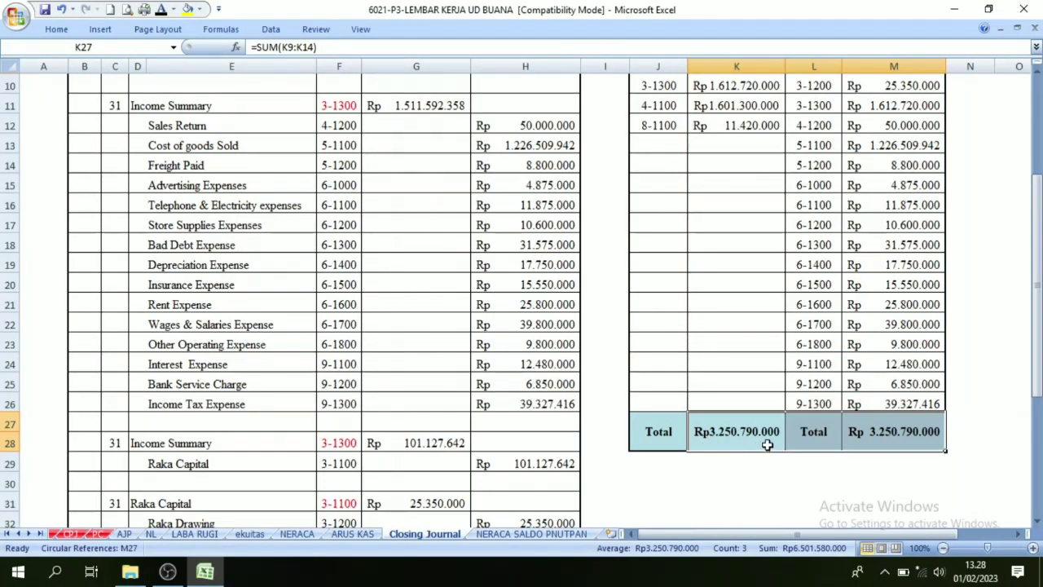
pyautogui.click(894, 445)
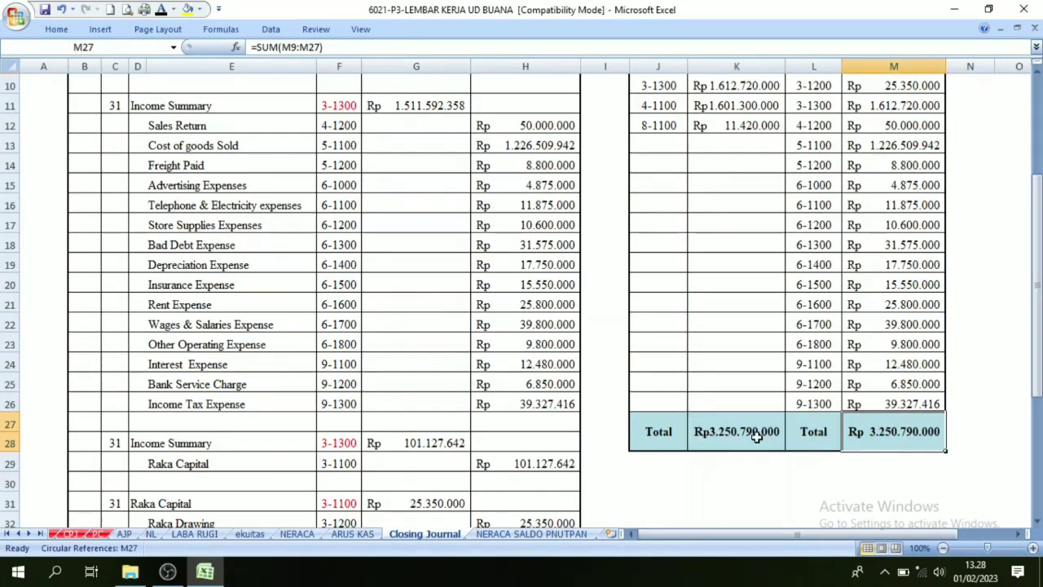
pyautogui.click(718, 433)
# Review the closing journal, the NERACA SALDO PNUTPAN sheet and the recapitulation's debit and credit entries
pyautogui.scroll(3, 727, 415)
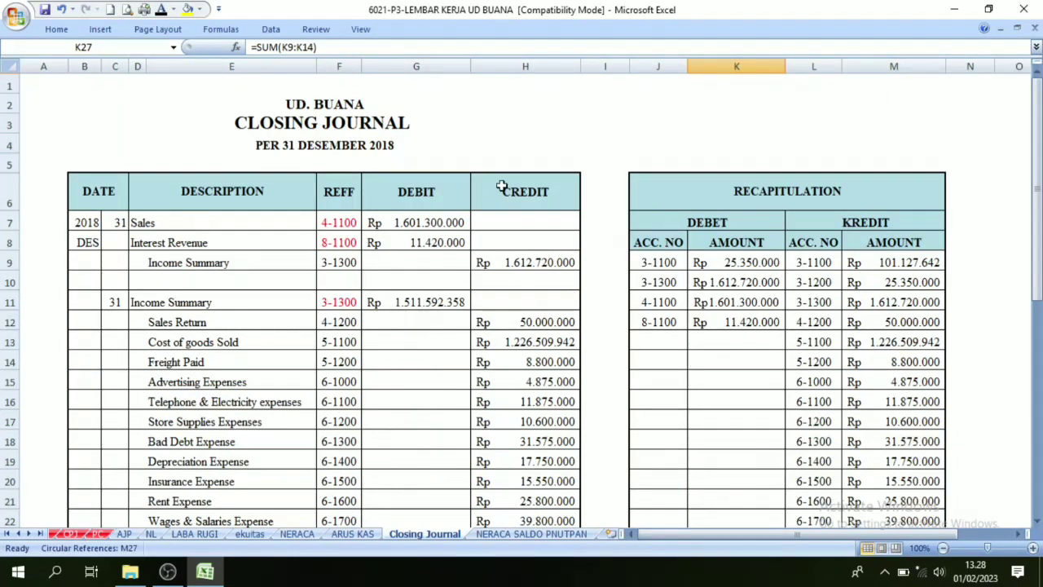
pyautogui.scroll(-4, 660, 252)
pyautogui.scroll(4, 656, 257)
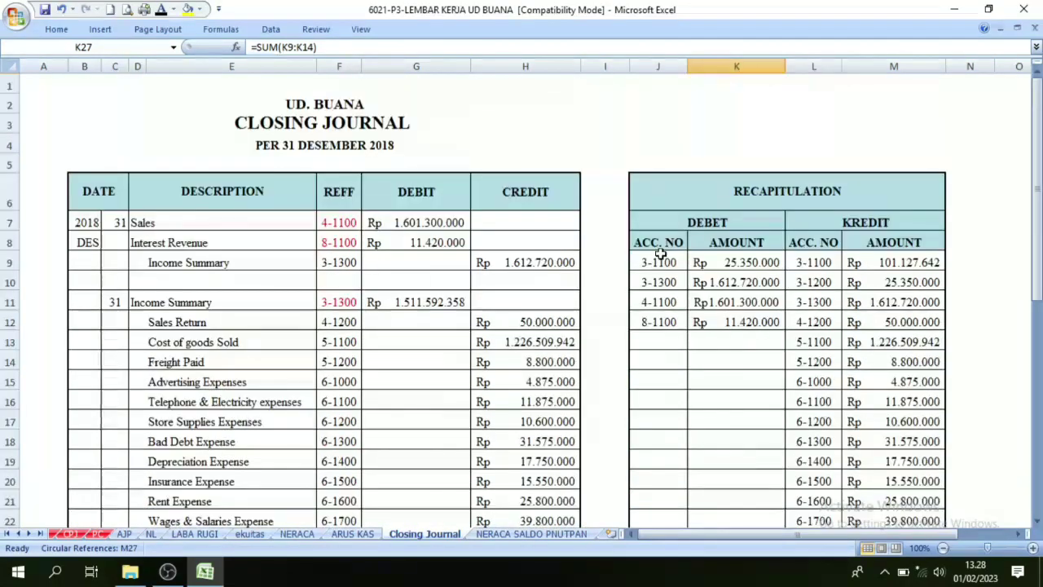
pyautogui.click(538, 531)
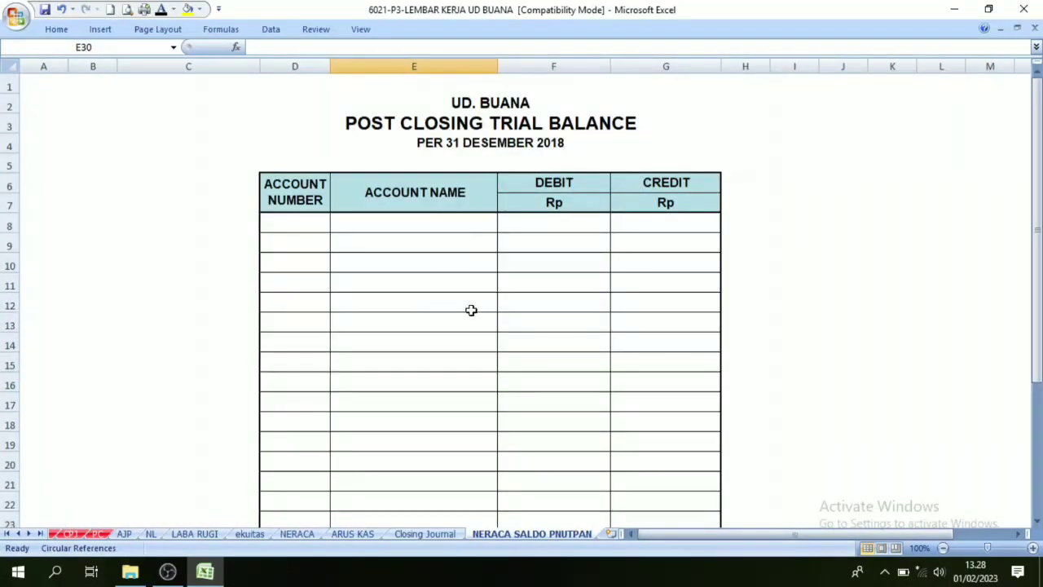
pyautogui.click(422, 535)
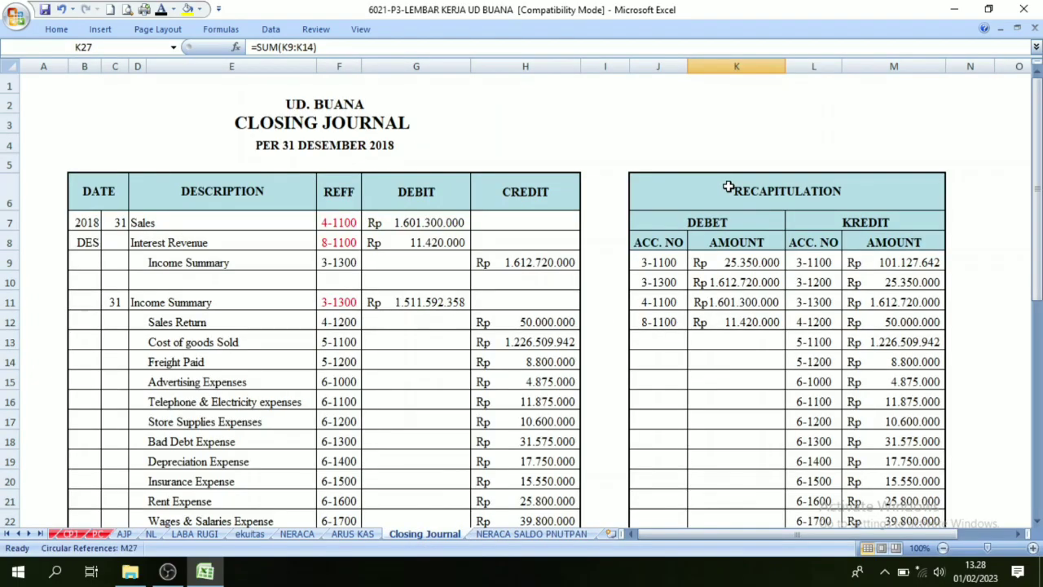
pyautogui.moveTo(654, 262); pyautogui.dragTo(896, 383)
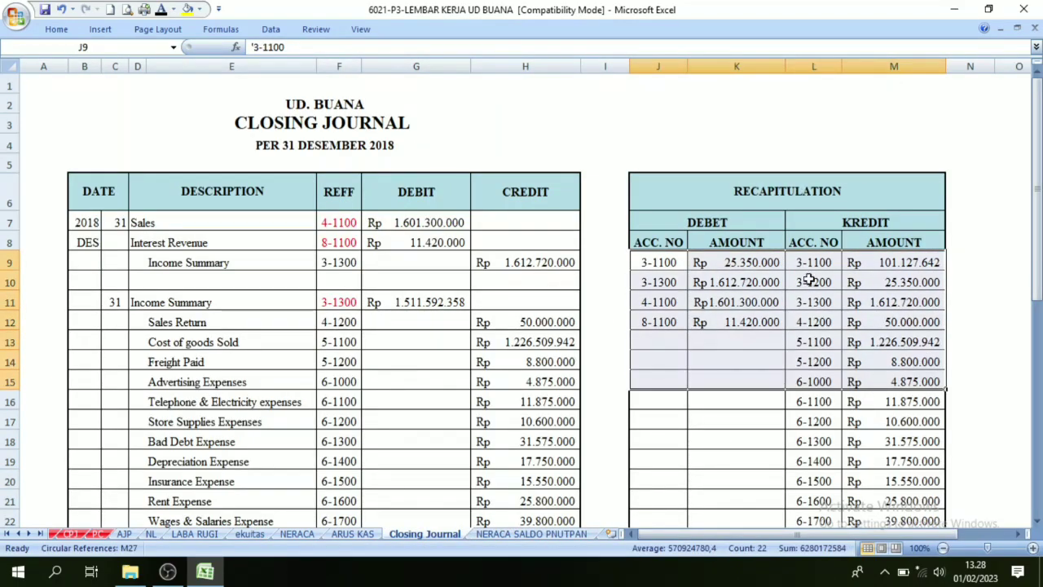
pyautogui.scroll(-2, 546, 429)
pyautogui.scroll(2, 546, 430)
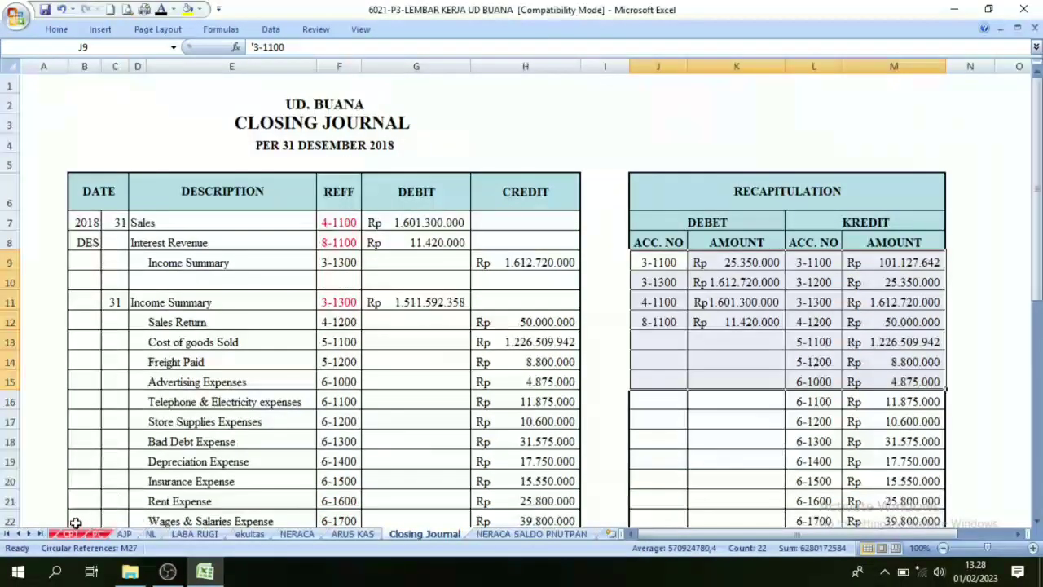
# Locate the BB general ledger sheet and examine the debit side of the Closing Journal recapitulation to post from
pyautogui.click(19, 534)
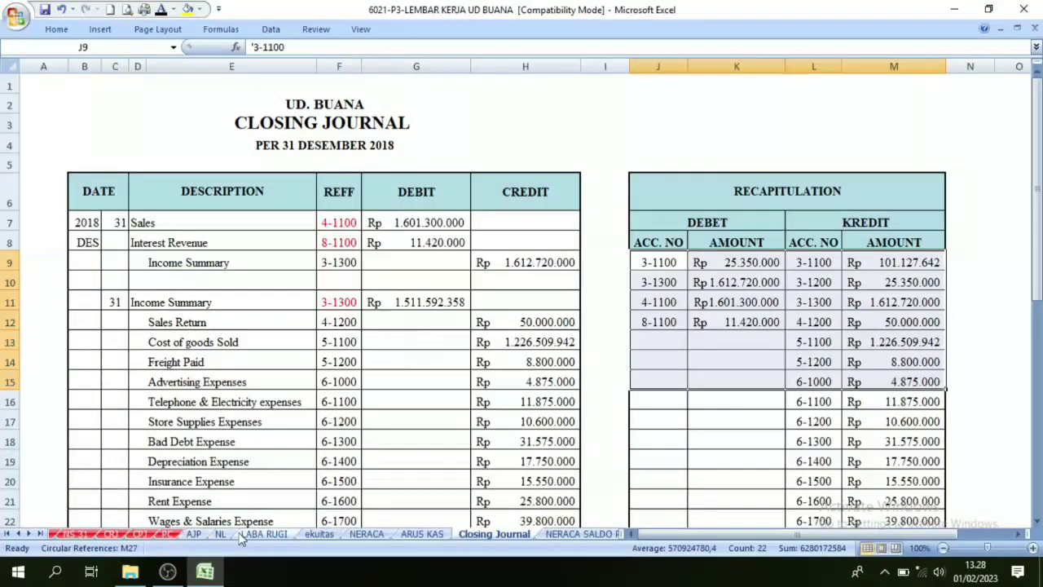
pyautogui.click(23, 535)
pyautogui.click(23, 535)
pyautogui.click(23, 535)
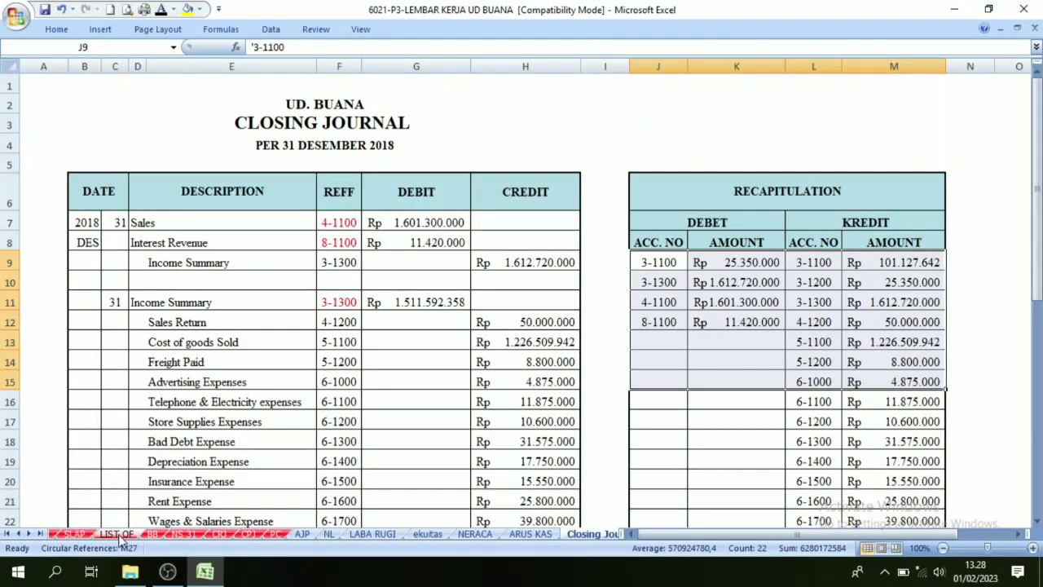
pyautogui.click(153, 534)
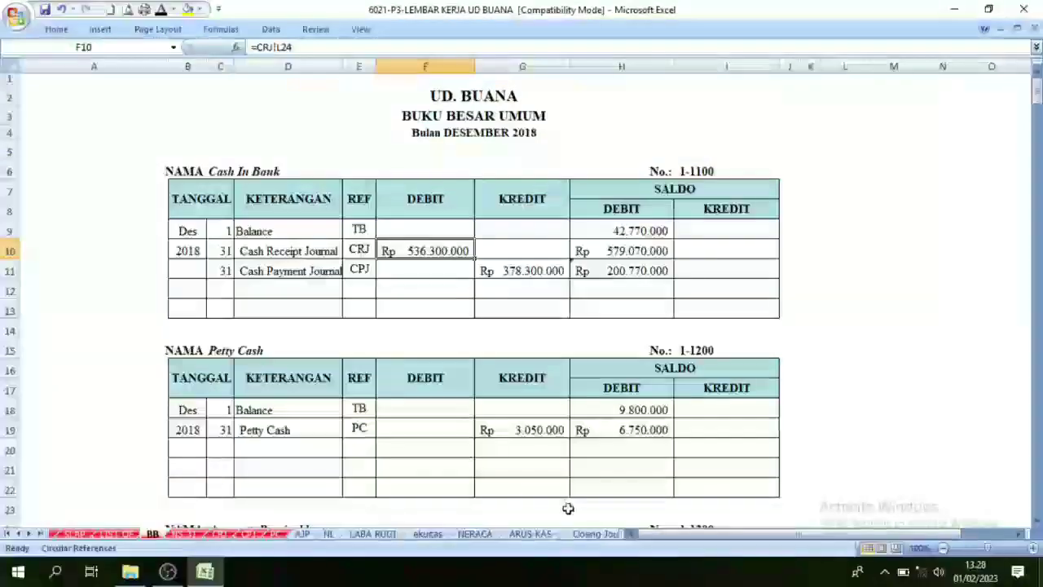
pyautogui.click(595, 534)
pyautogui.click(698, 302)
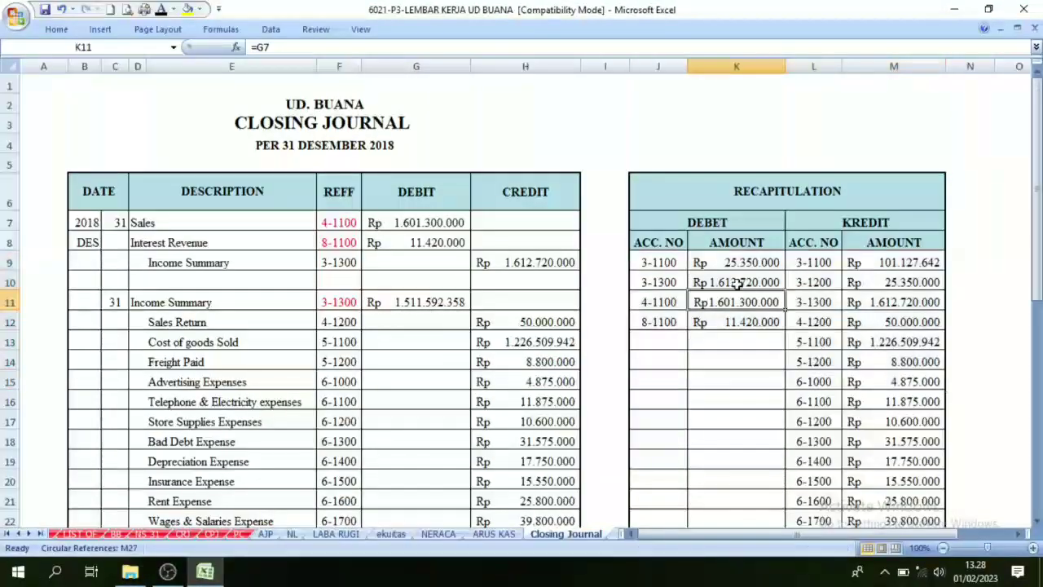
pyautogui.click(696, 239)
pyautogui.click(694, 223)
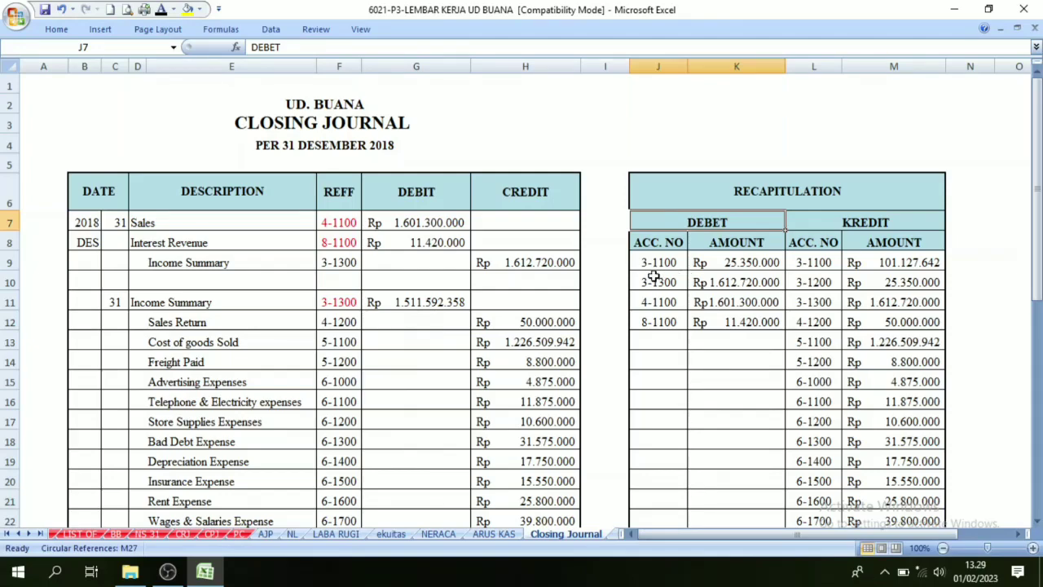
# Examine the two Closing Journal postings in capital account 3-1100 on the BB sheet, including the debit link in F174
pyautogui.click(116, 536)
pyautogui.scroll(-15, 533, 442)
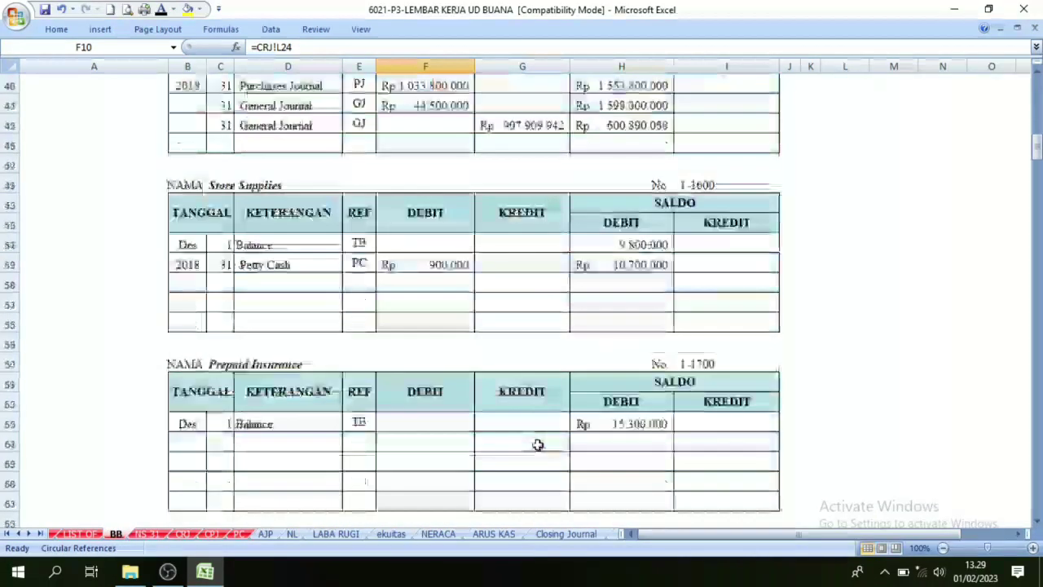
pyautogui.scroll(-20, 538, 444)
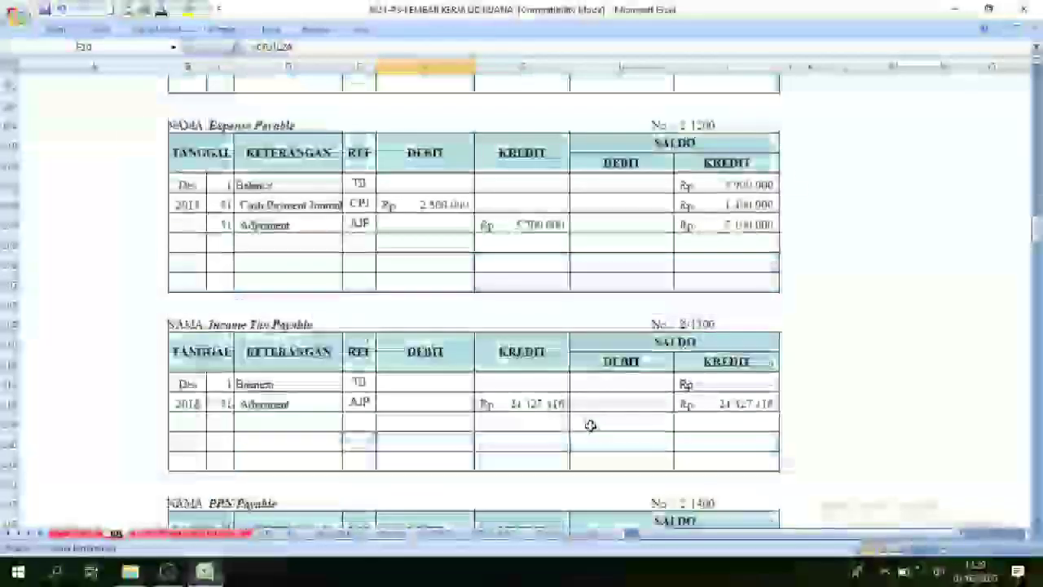
pyautogui.scroll(-18, 591, 424)
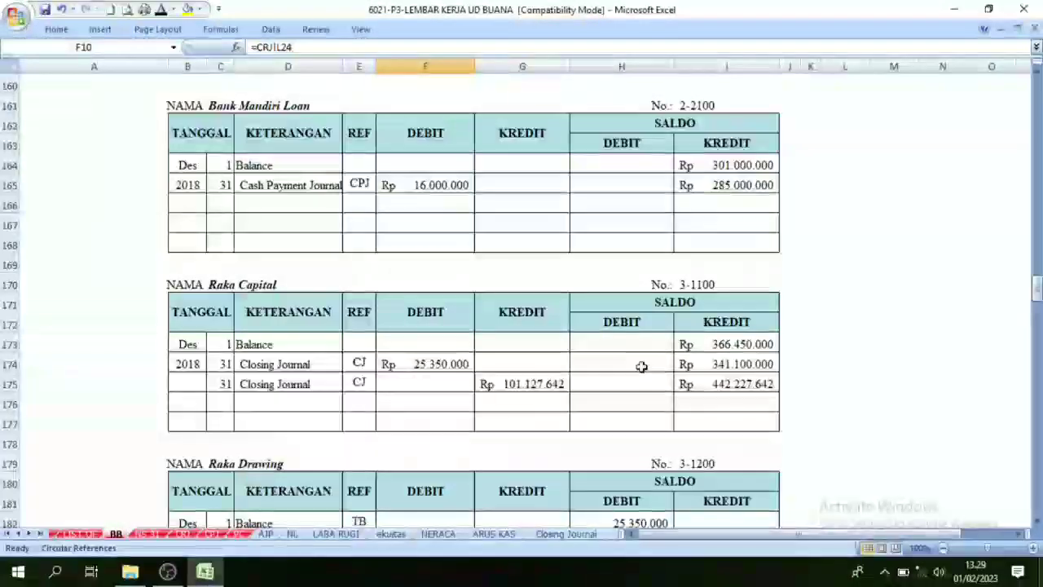
pyautogui.moveTo(223, 401); pyautogui.dragTo(303, 402)
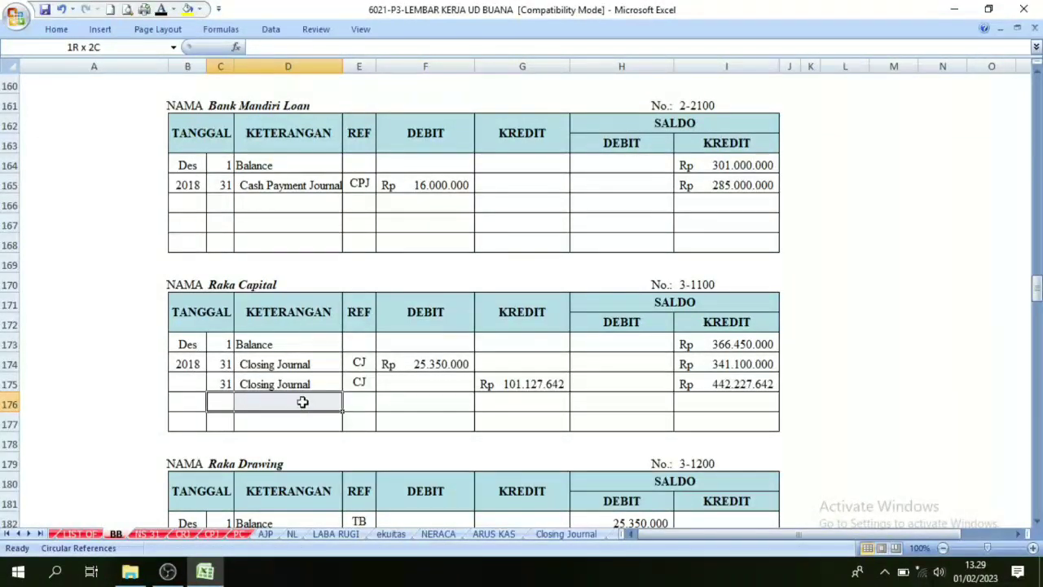
pyautogui.click(253, 368)
pyautogui.moveTo(221, 366); pyautogui.dragTo(686, 385)
pyautogui.click(243, 362)
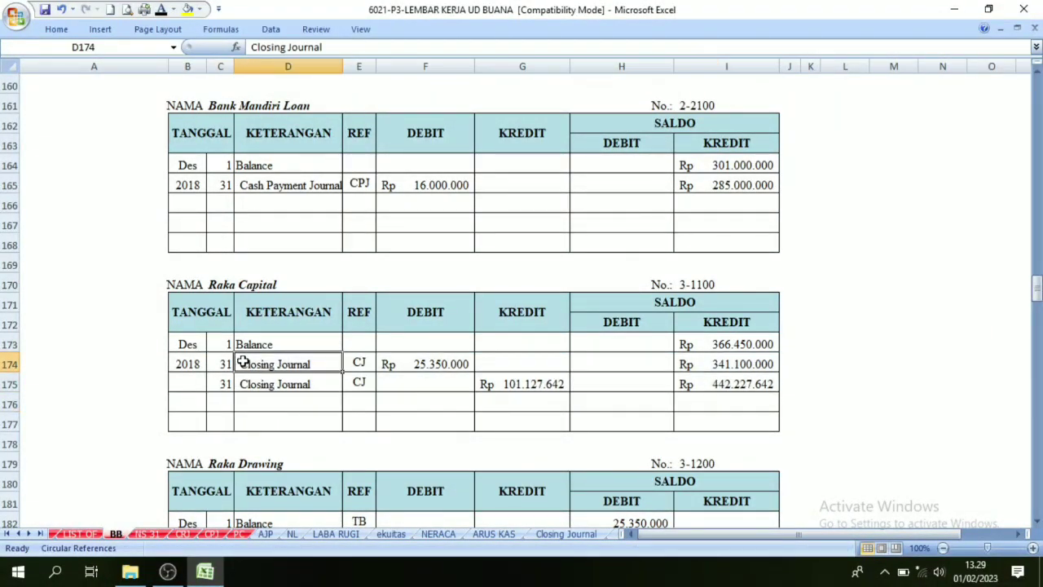
pyautogui.click(437, 359)
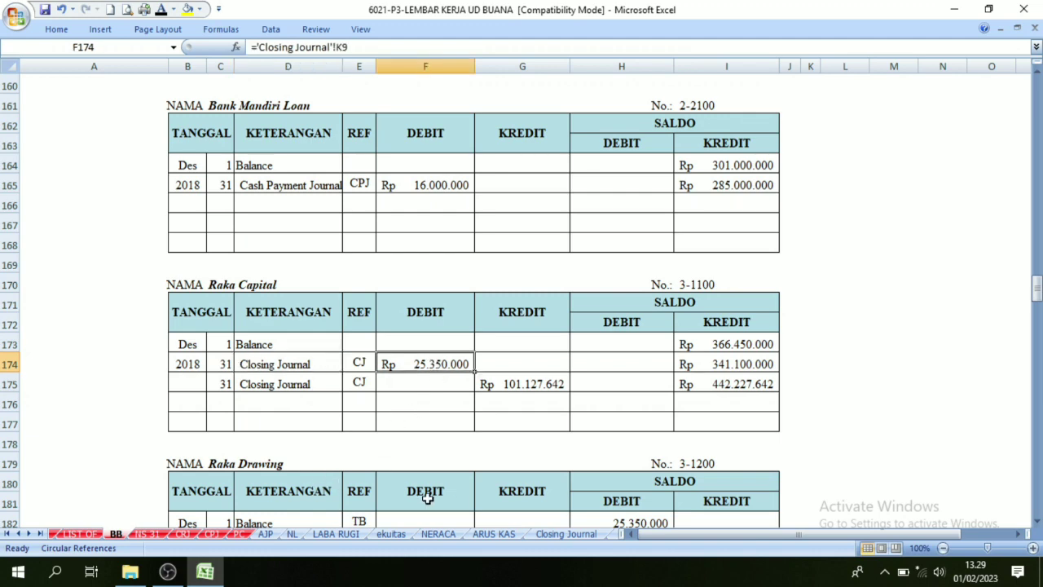
# Compare the recapitulation amount in K9 with the ledger debit of account 3-1100, and check the account's credit balances in I173:I174
pyautogui.click(562, 534)
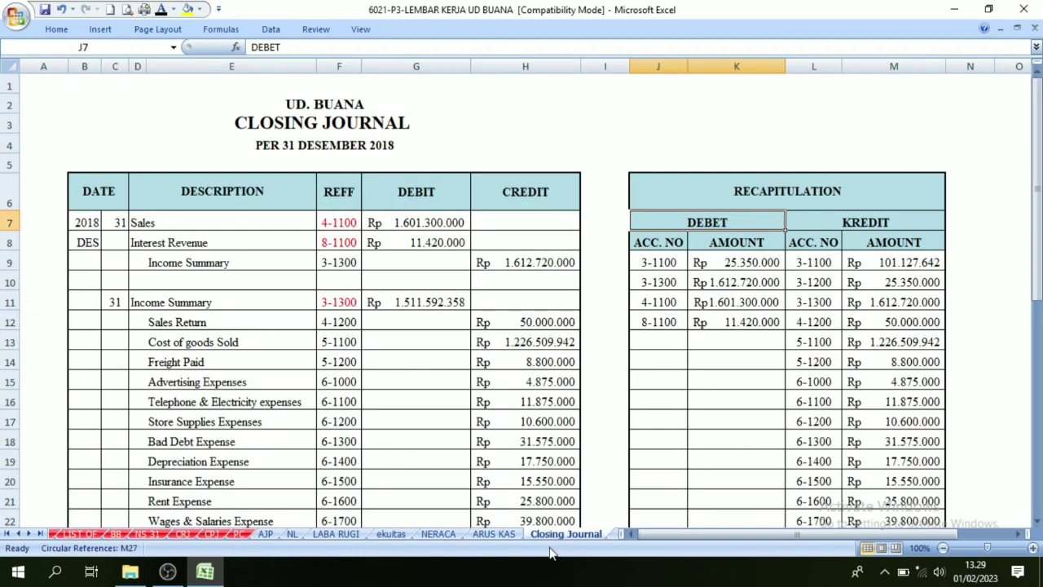
pyautogui.click(738, 269)
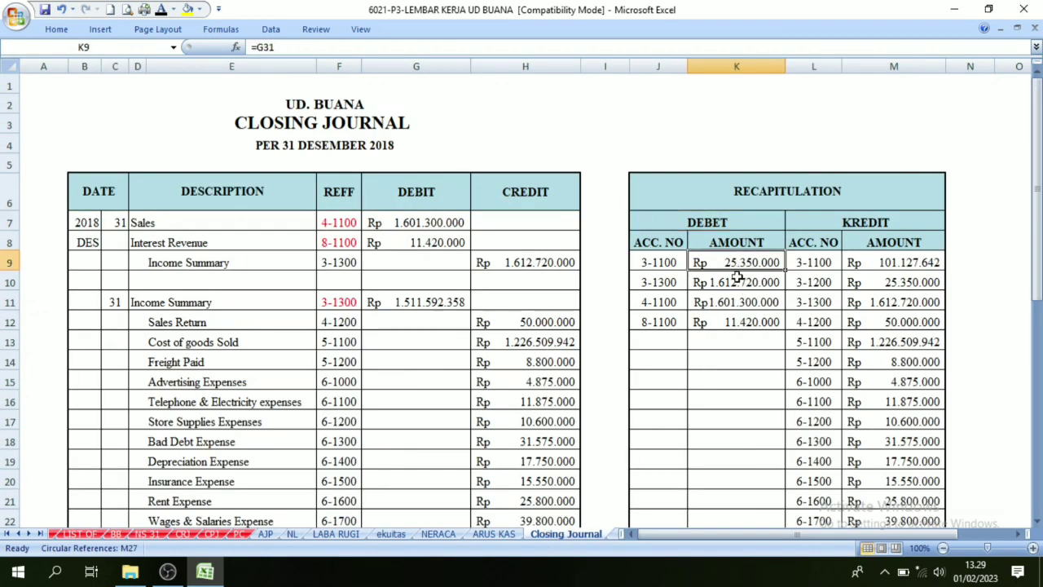
pyautogui.click(114, 534)
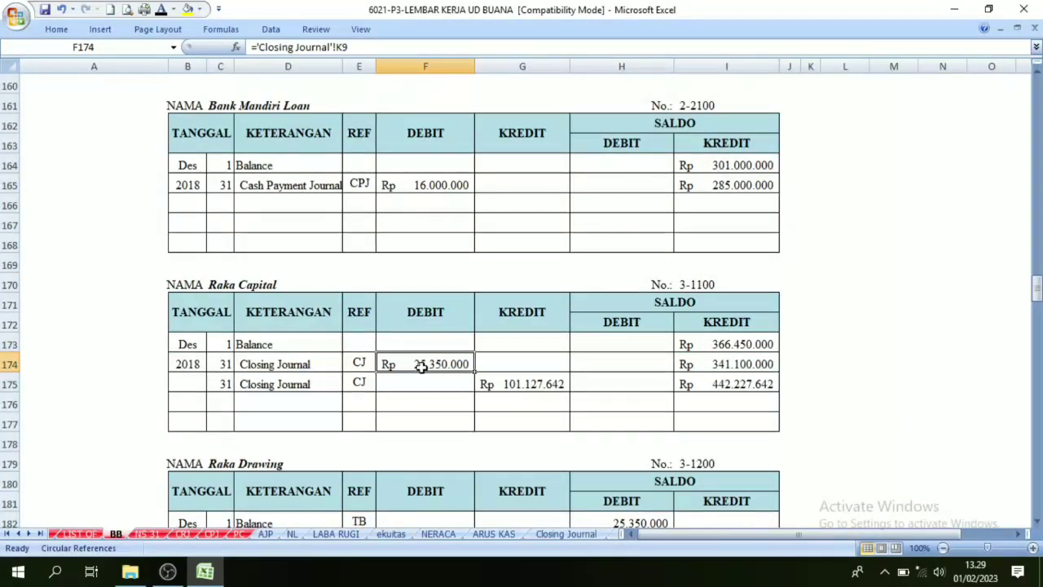
pyautogui.click(699, 313)
pyautogui.click(705, 359)
pyautogui.click(742, 346)
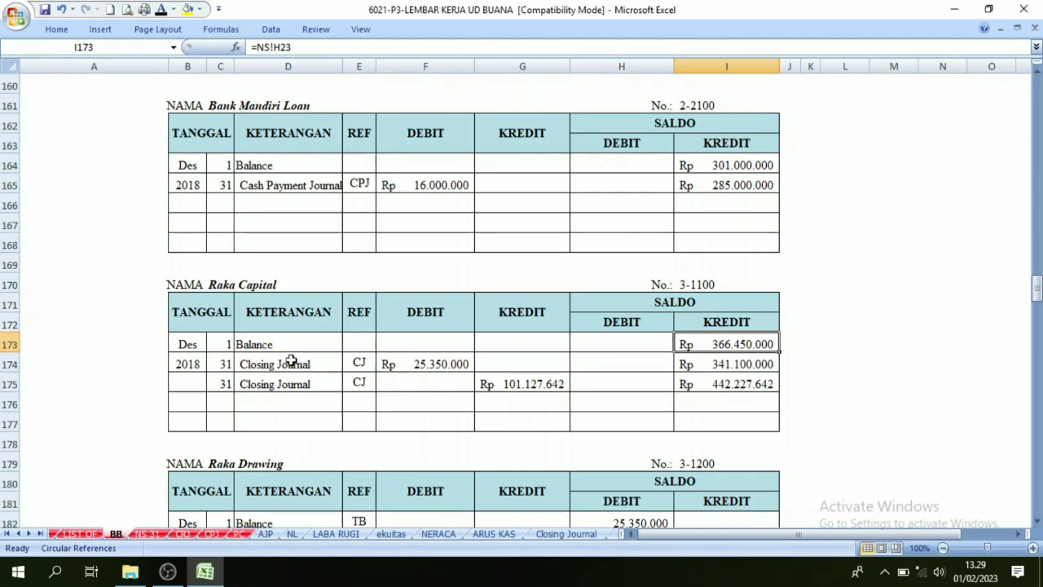
# Examine capital account 3-1100's Closing Journal debit in F174 and credit balances in I174:I175 against the Closing Journal recapitulation
pyautogui.click(430, 361)
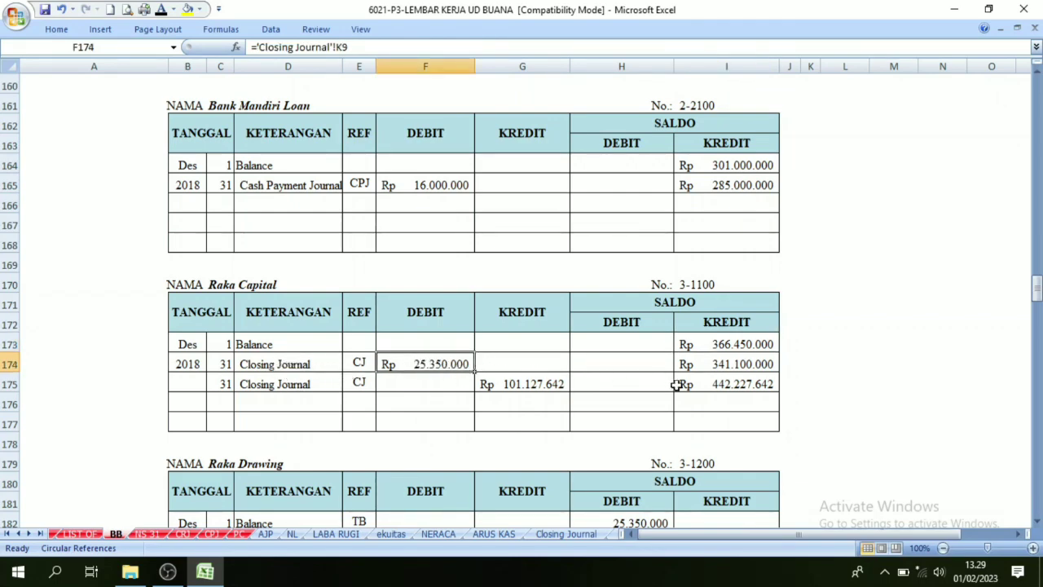
pyautogui.click(711, 371)
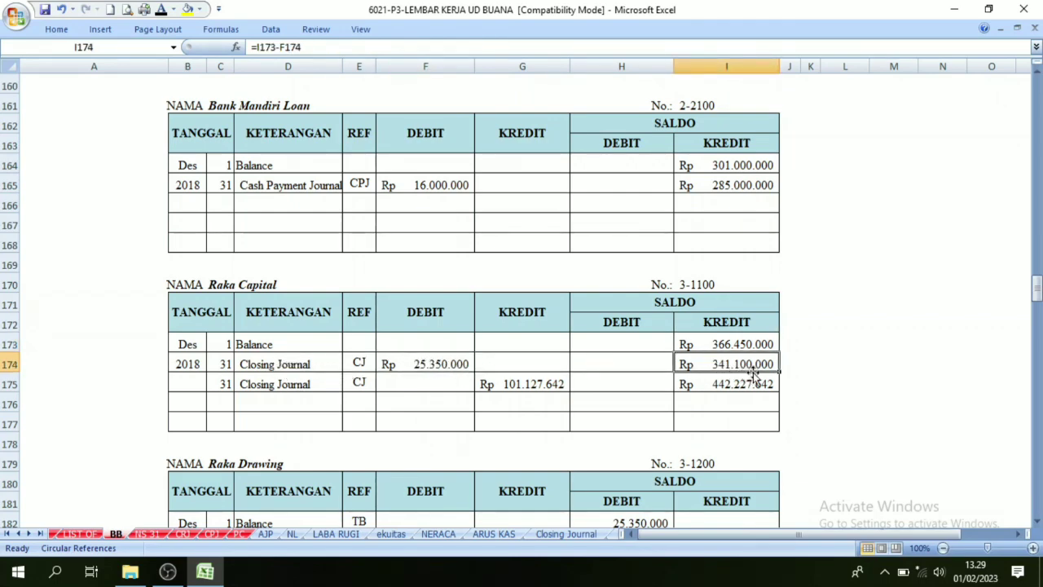
pyautogui.click(734, 384)
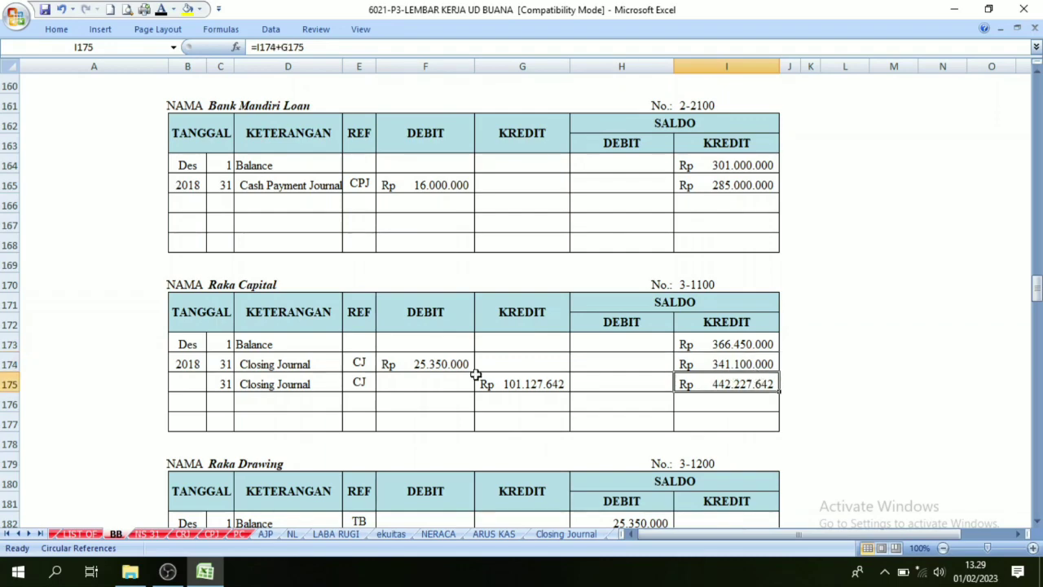
pyautogui.click(267, 364)
pyautogui.click(565, 535)
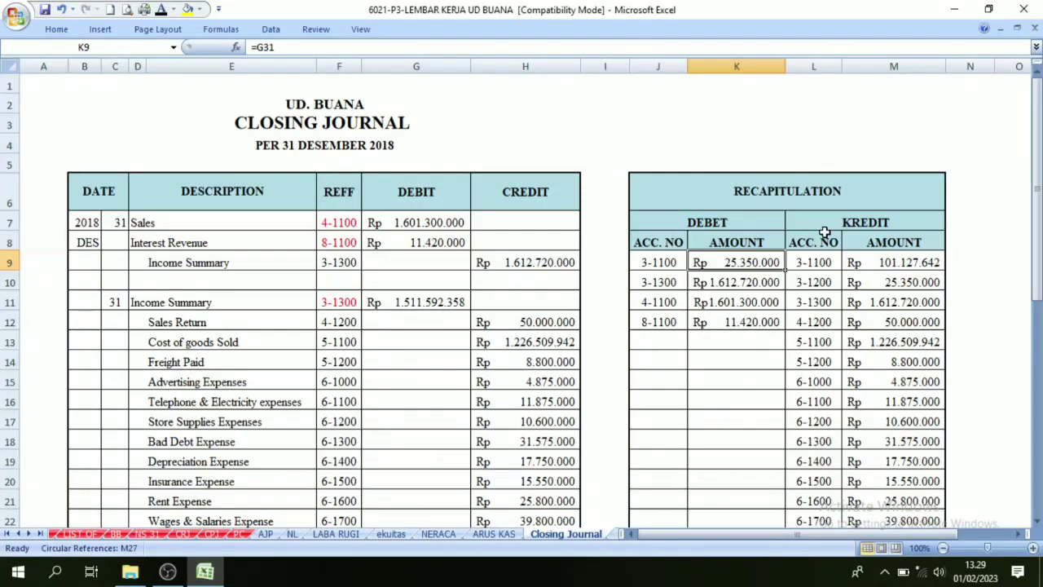
pyautogui.click(116, 535)
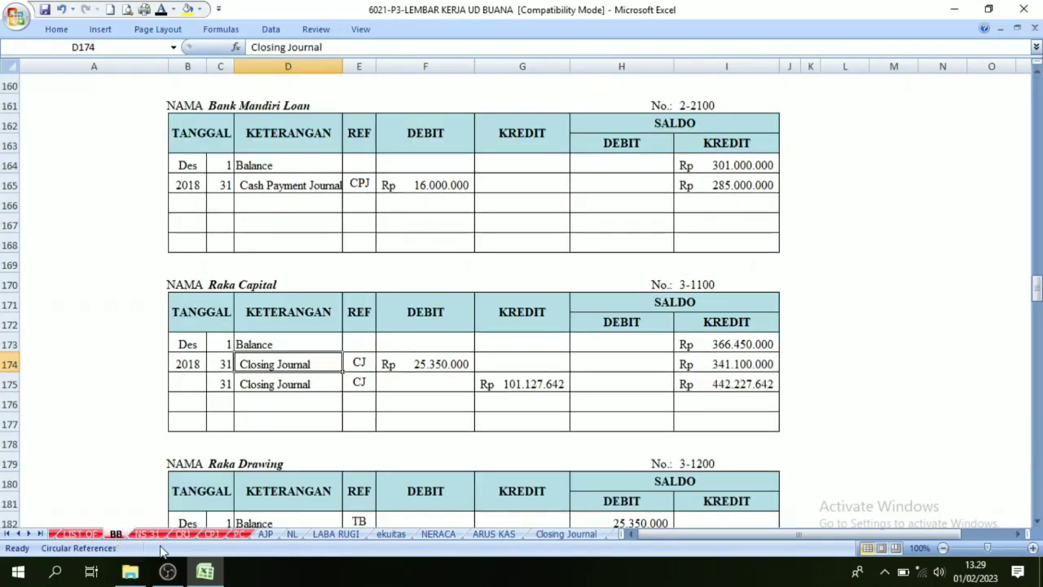
pyautogui.click(566, 534)
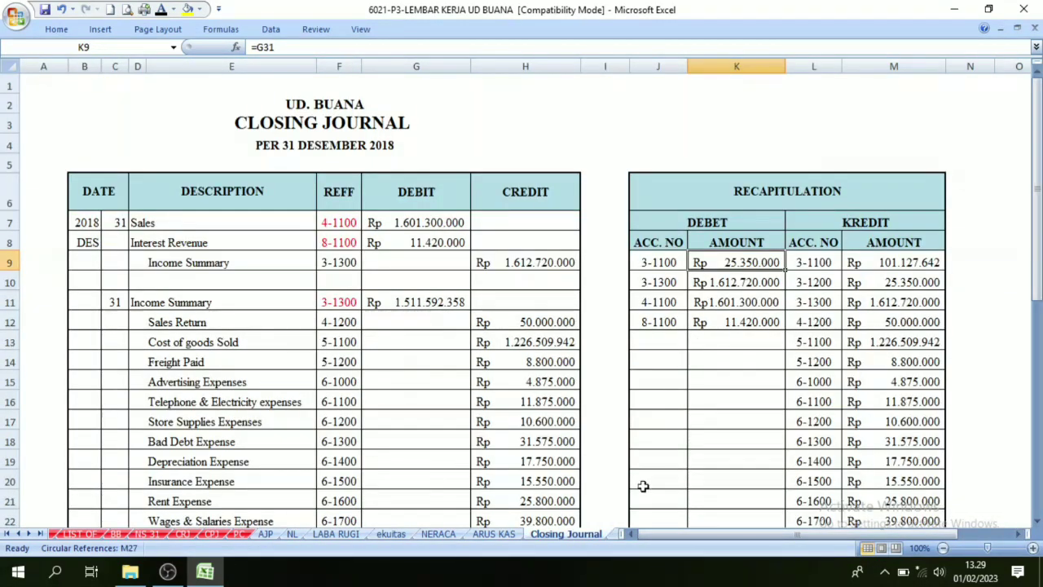
pyautogui.click(118, 534)
# Look through the BB ledger accounts from Income Tax Payable to Freight Paid for Closing Journal postings, back to Income Summary and Sales
pyautogui.scroll(12, 184, 457)
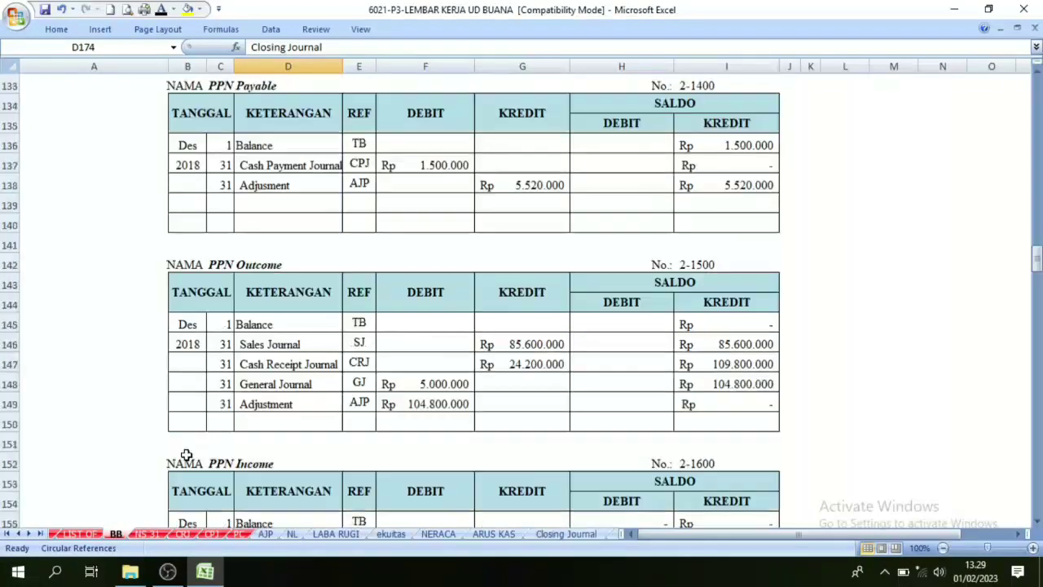
pyautogui.click(5, 86)
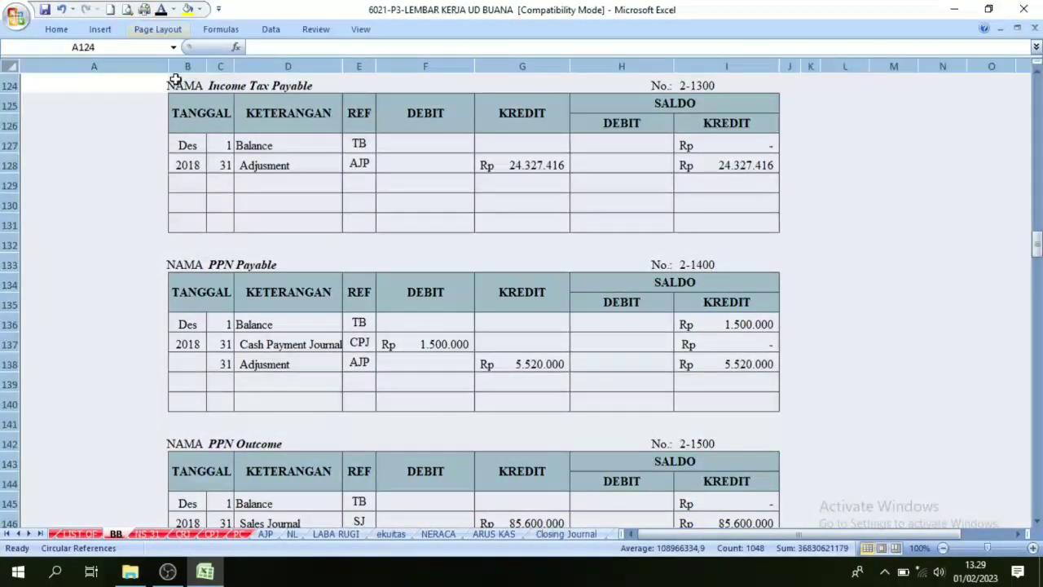
pyautogui.scroll(-5, 388, 304)
pyautogui.scroll(-20, 388, 303)
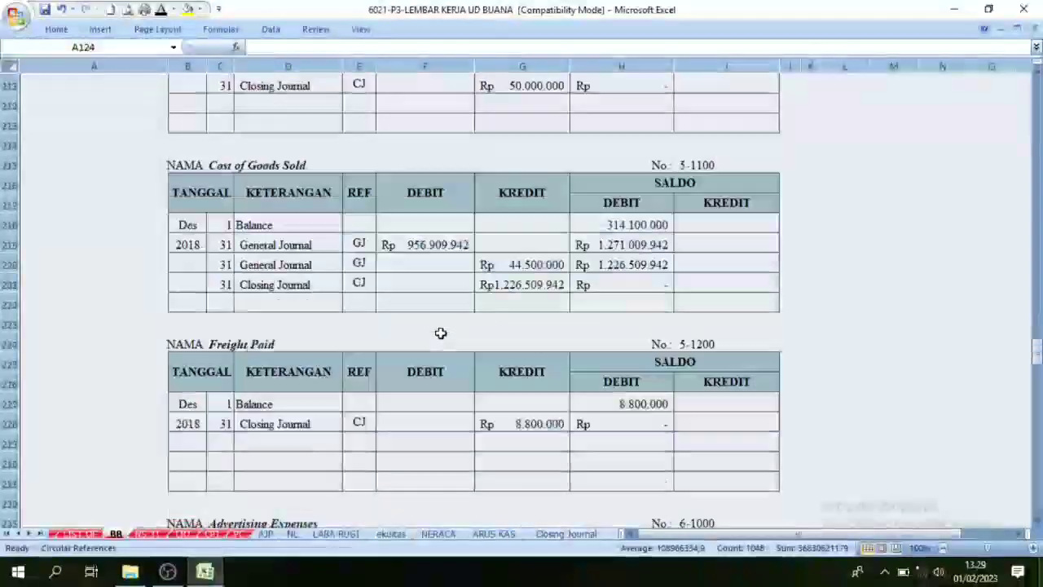
pyautogui.click(441, 332)
pyautogui.scroll(6, 424, 339)
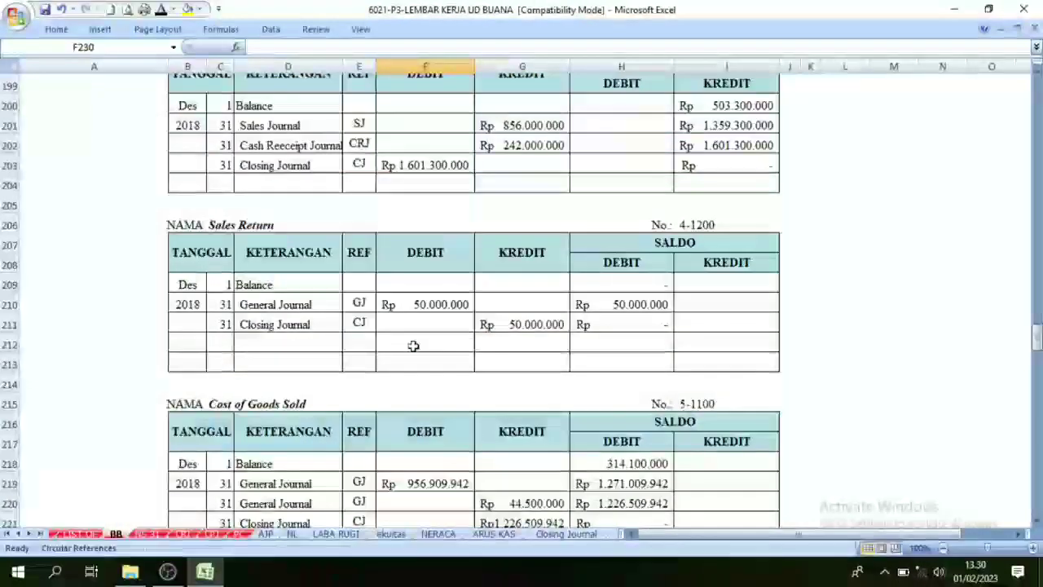
pyautogui.scroll(6, 414, 404)
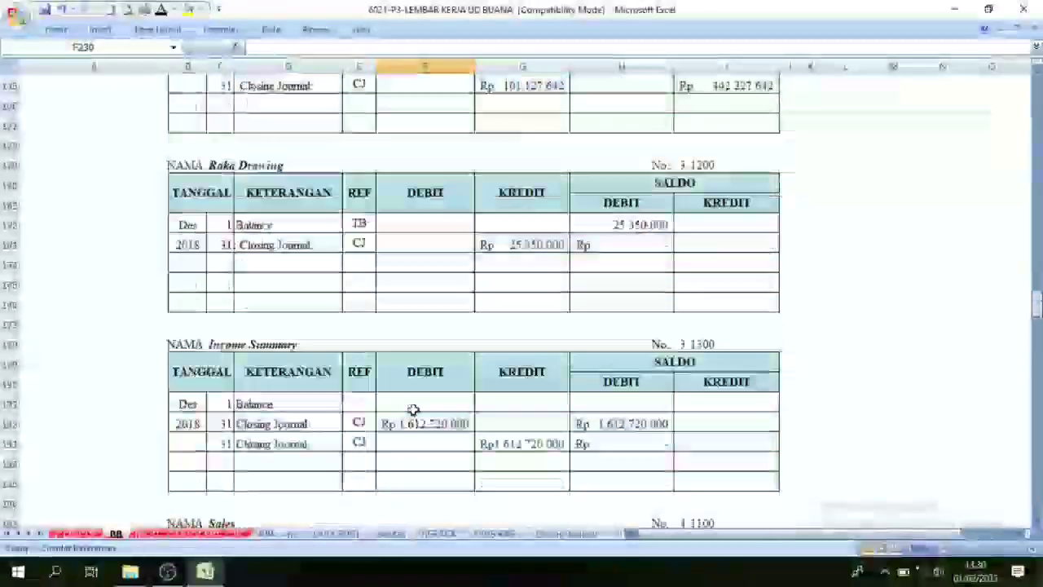
pyautogui.click(205, 432)
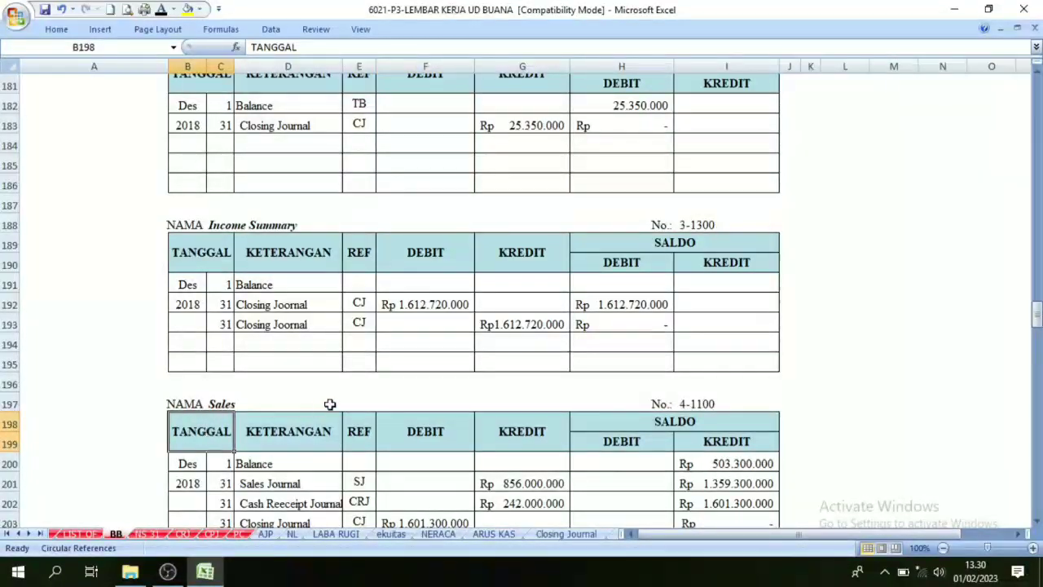
# Check the balances after the Closing Journal postings for Sales, Sales Return, Cost of Goods Sold, Freight Paid and Advertising Expenses
pyautogui.scroll(-4, 339, 398)
pyautogui.click(753, 282)
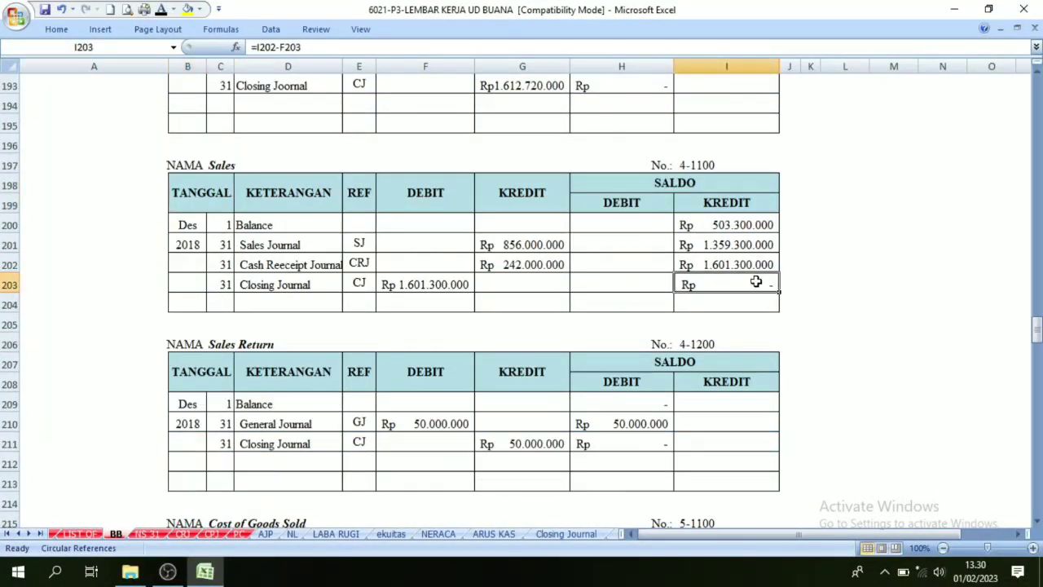
pyautogui.scroll(-1, 661, 377)
pyautogui.click(657, 348)
pyautogui.scroll(-3, 652, 342)
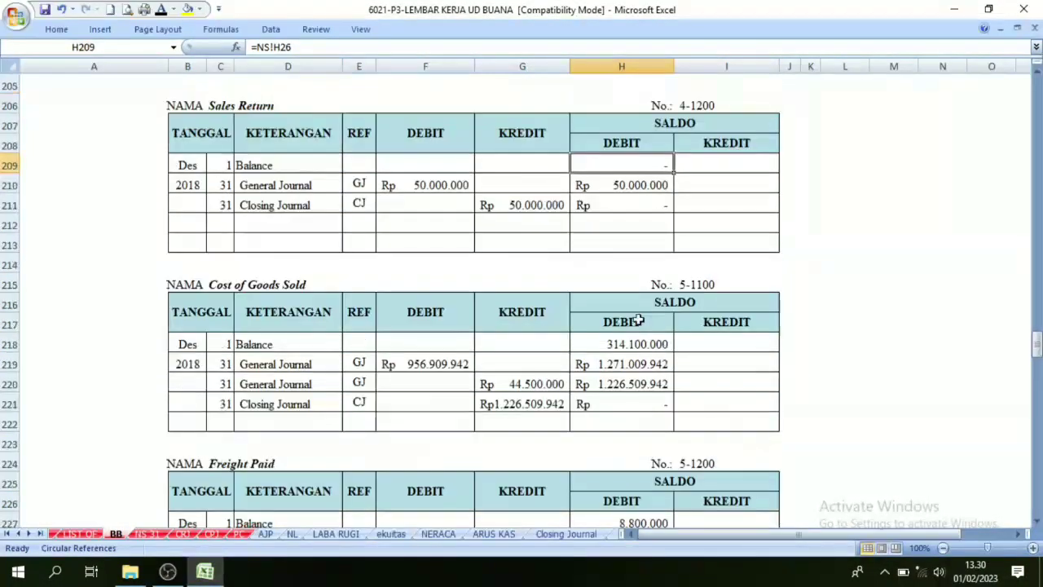
pyautogui.press('Down')
pyautogui.press('Down')
pyautogui.scroll(-1, 642, 371)
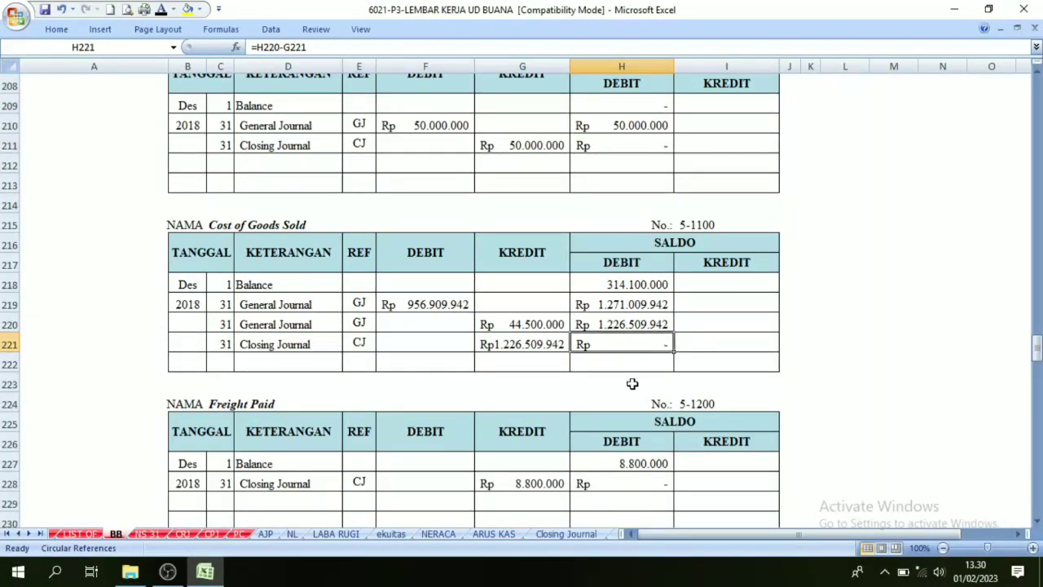
pyautogui.scroll(-3, 643, 379)
pyautogui.scroll(-3, 661, 306)
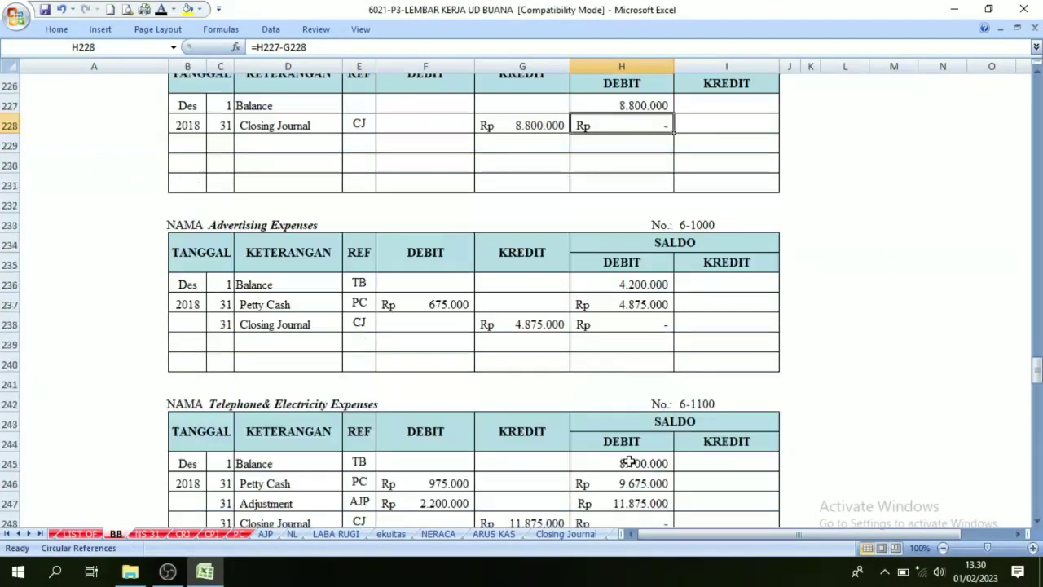
pyautogui.click(649, 329)
pyautogui.scroll(-6, 649, 328)
pyautogui.scroll(10, 438, 371)
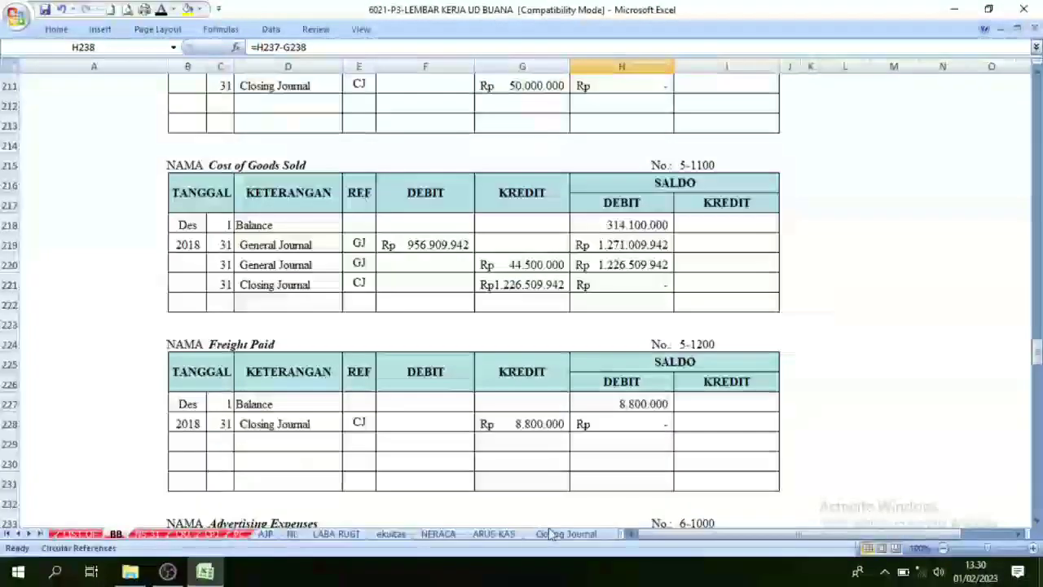
# Review the Closing Journal and the POST CLOSING TRIAL BALANCE sheet, and examine the Cash In Bank account 1-1100 adjustment on BB
pyautogui.click(565, 534)
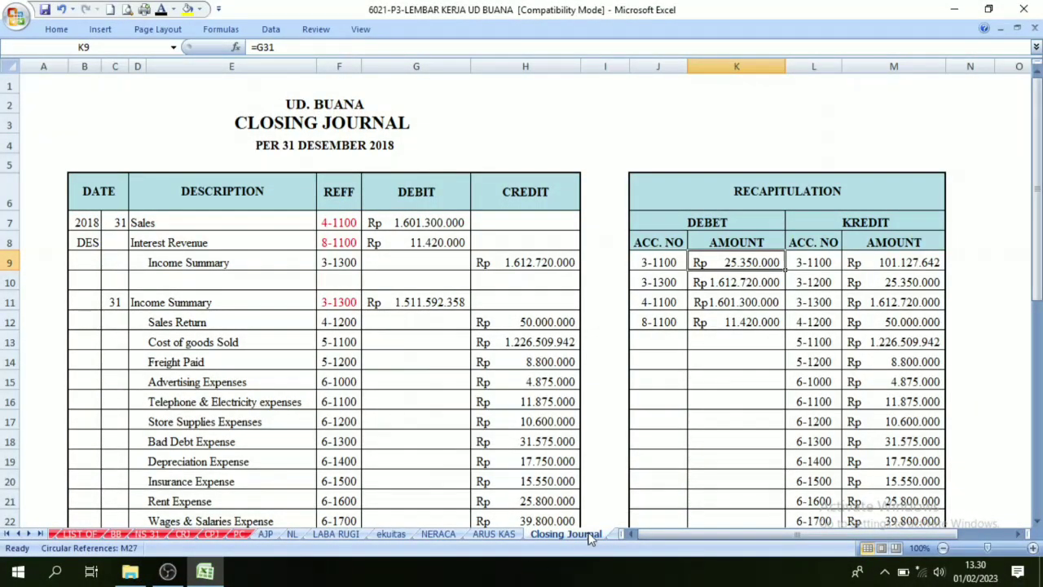
pyautogui.hotkey('ctrl', 'pagedown')
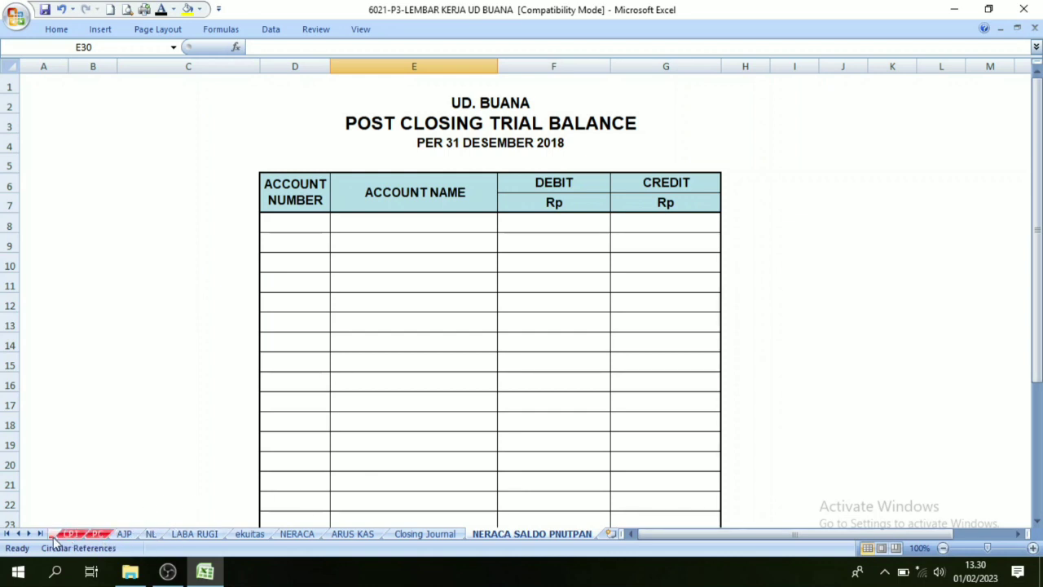
pyautogui.click(18, 533)
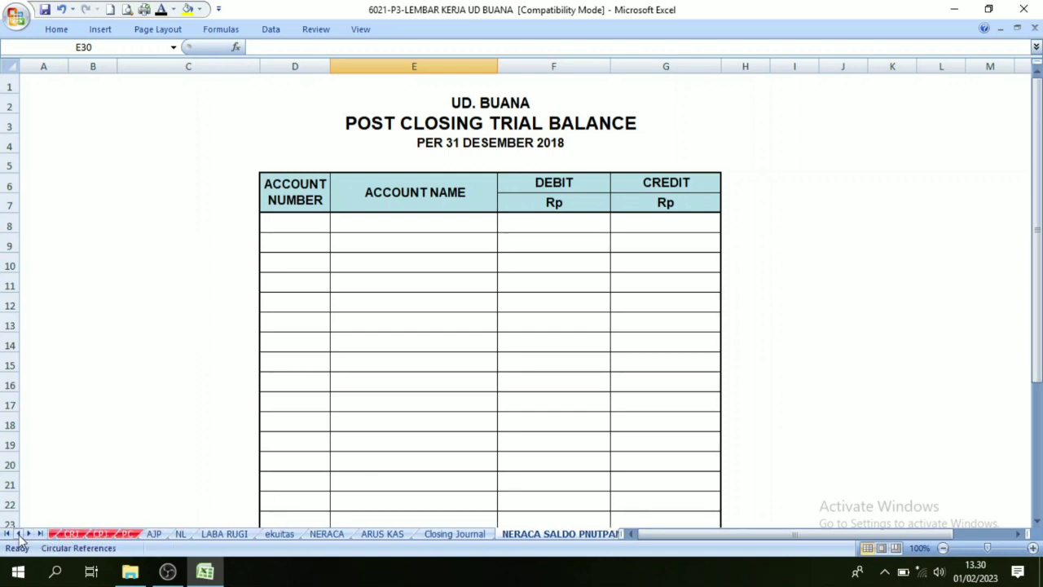
pyautogui.click(19, 535)
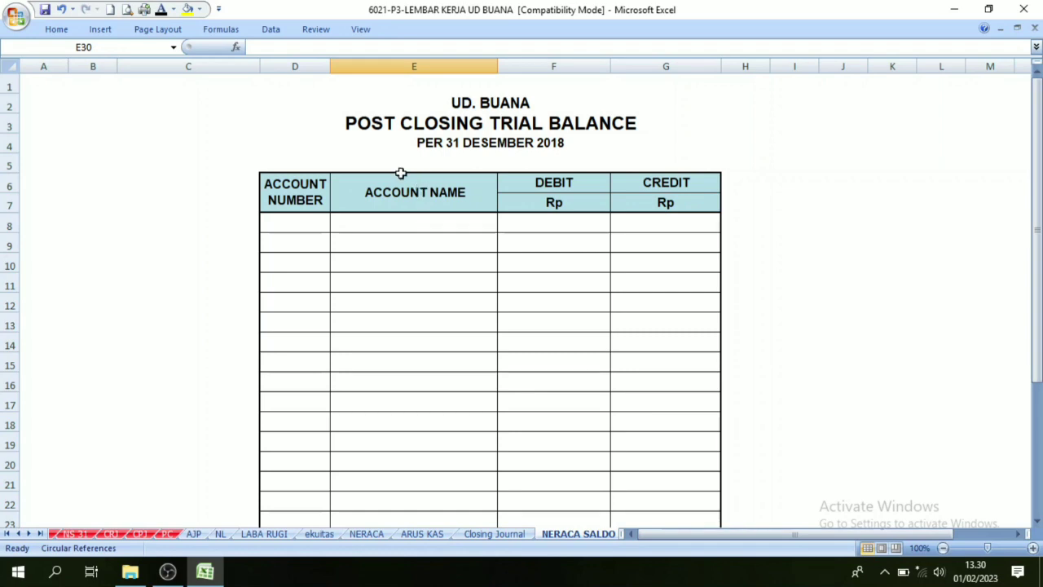
pyautogui.click(18, 534)
pyautogui.click(18, 534)
pyautogui.click(116, 535)
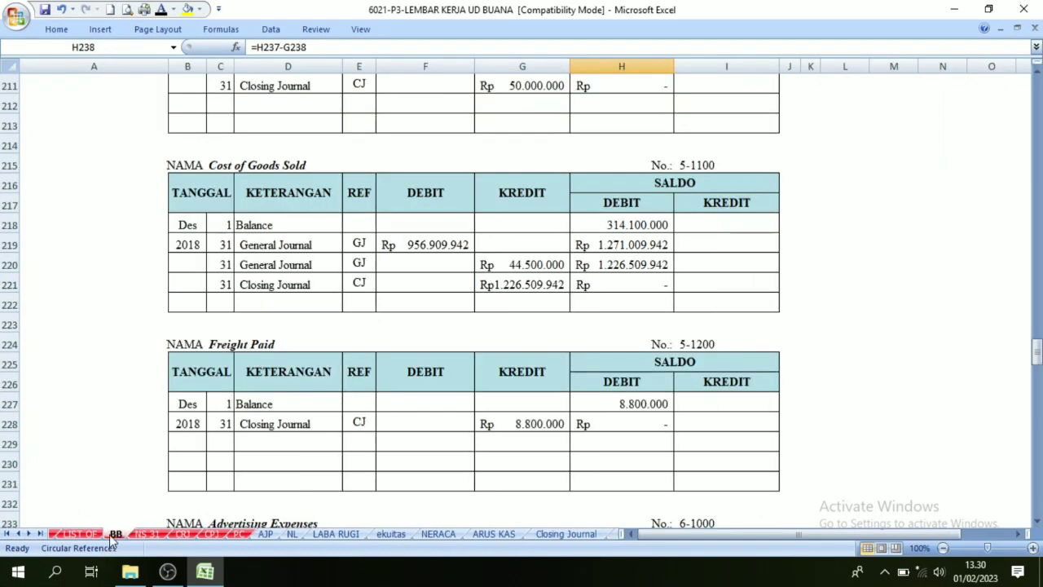
pyautogui.scroll(10, 473, 293)
pyautogui.scroll(20, 457, 229)
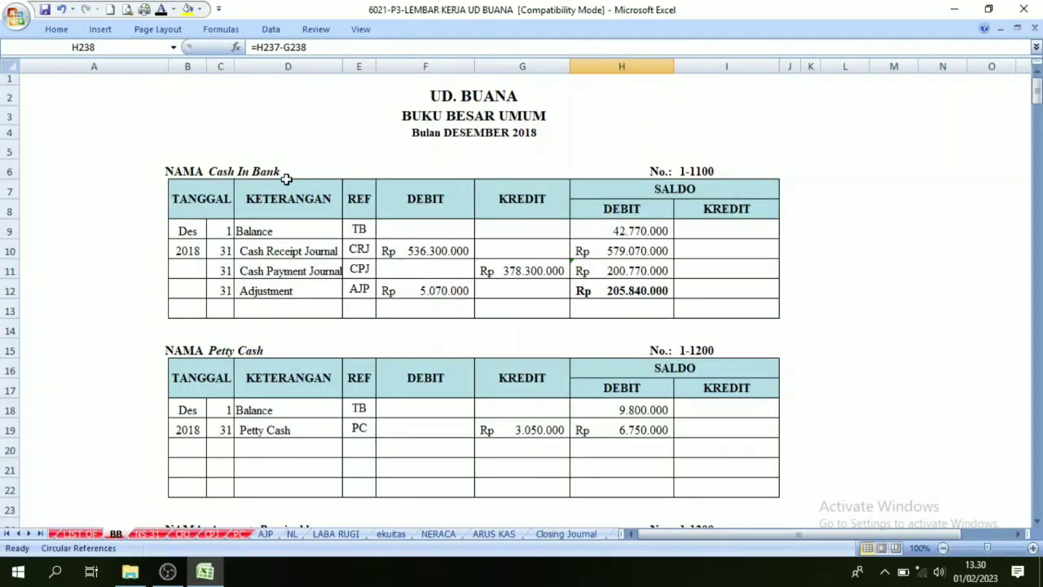
pyautogui.click(227, 292)
pyautogui.click(421, 287)
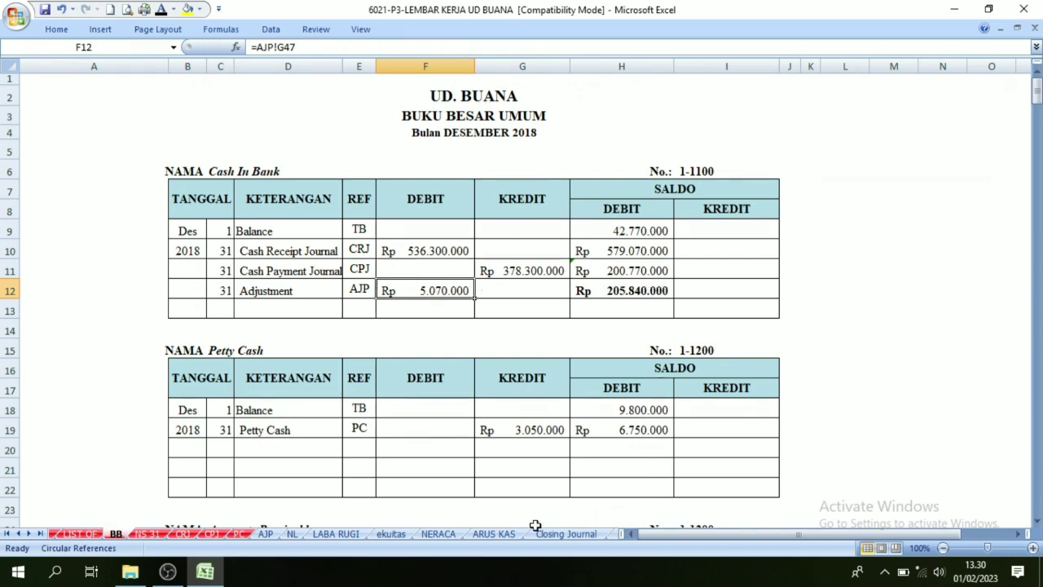
# On the NERACA SALDO PNUTPAN sheet, set the font of the Cash in Bank number, name and debit in D8:F8 to black
pyautogui.click(31, 534)
pyautogui.click(31, 533)
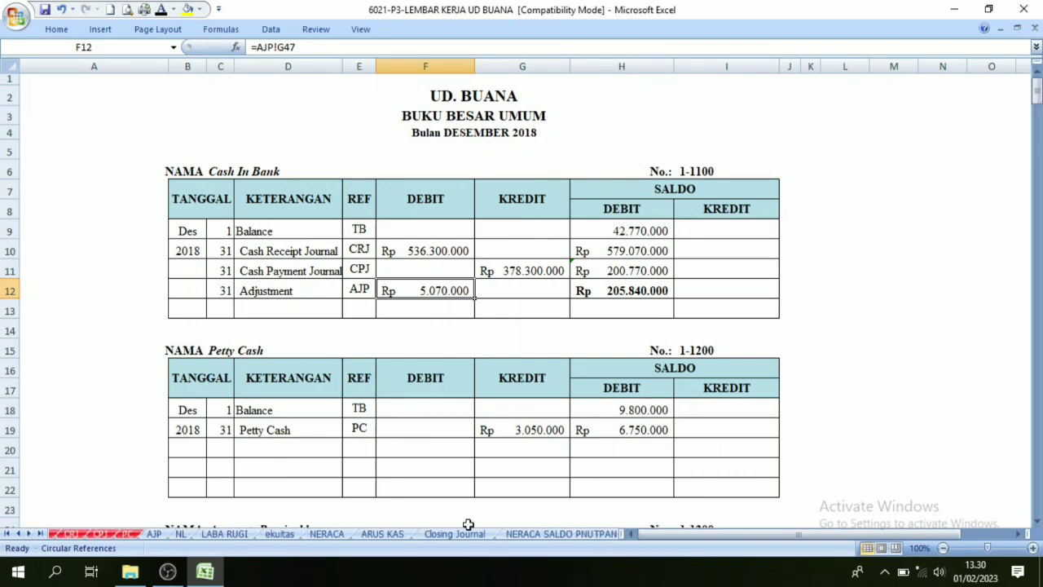
pyautogui.click(563, 533)
pyautogui.moveTo(295, 223); pyautogui.dragTo(403, 217)
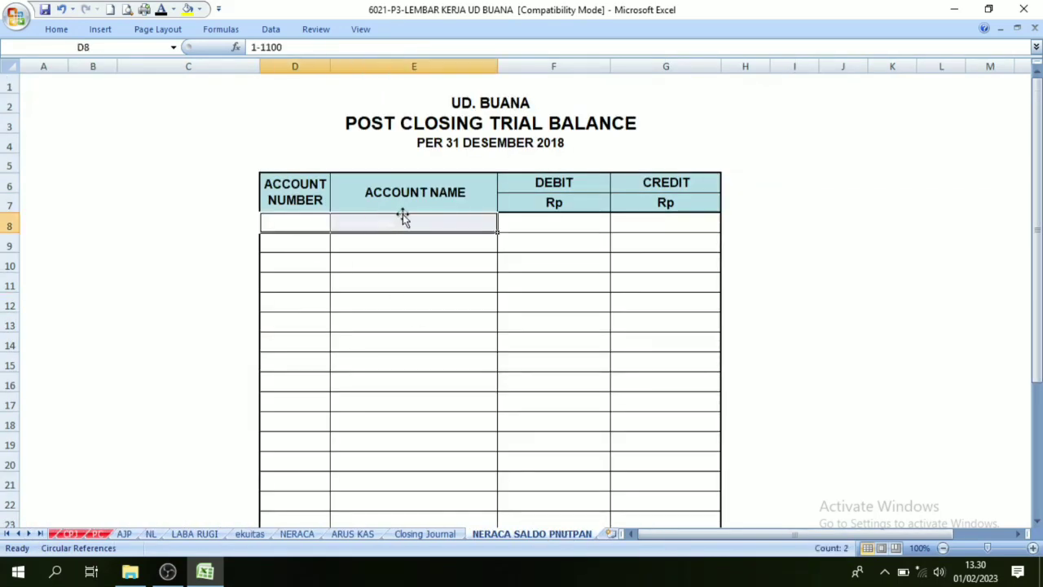
pyautogui.click(161, 9)
pyautogui.click(563, 221)
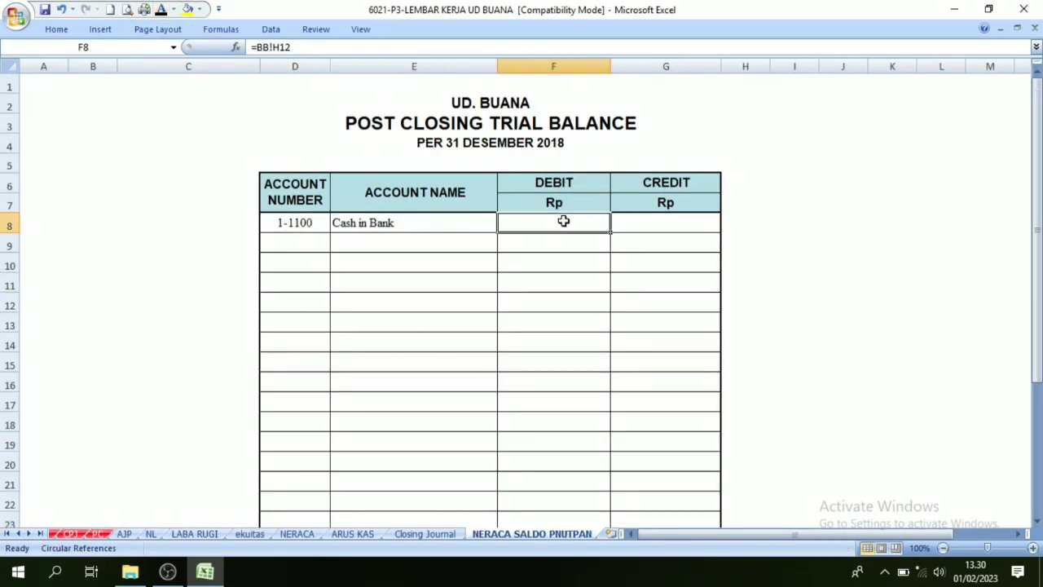
pyautogui.click(160, 10)
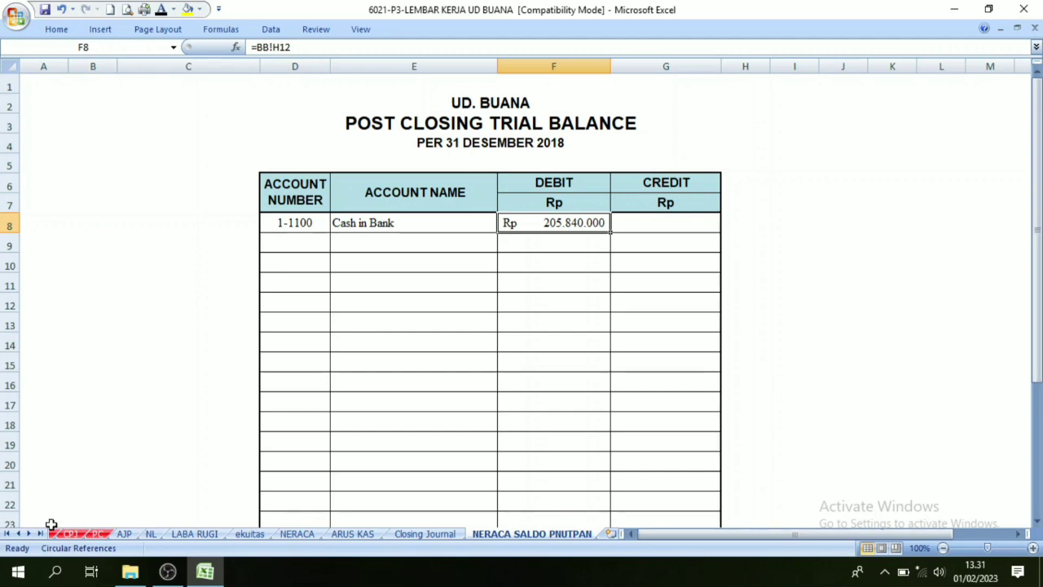
# On the BB sheet, check the December debit balance of Petty Cash account 1-1200 in H19
pyautogui.click(18, 534)
pyautogui.click(68, 534)
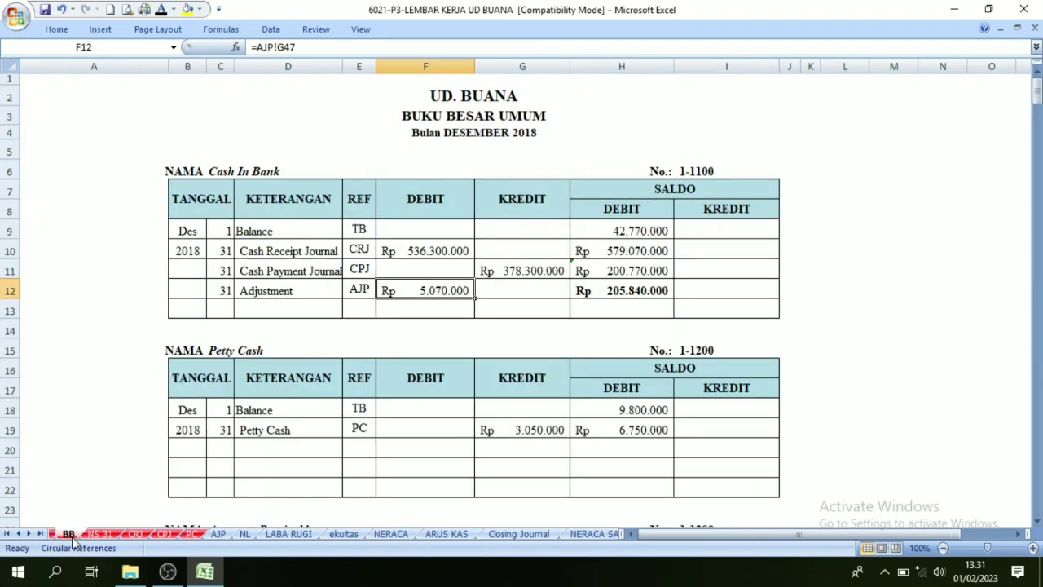
pyautogui.scroll(-2, 255, 359)
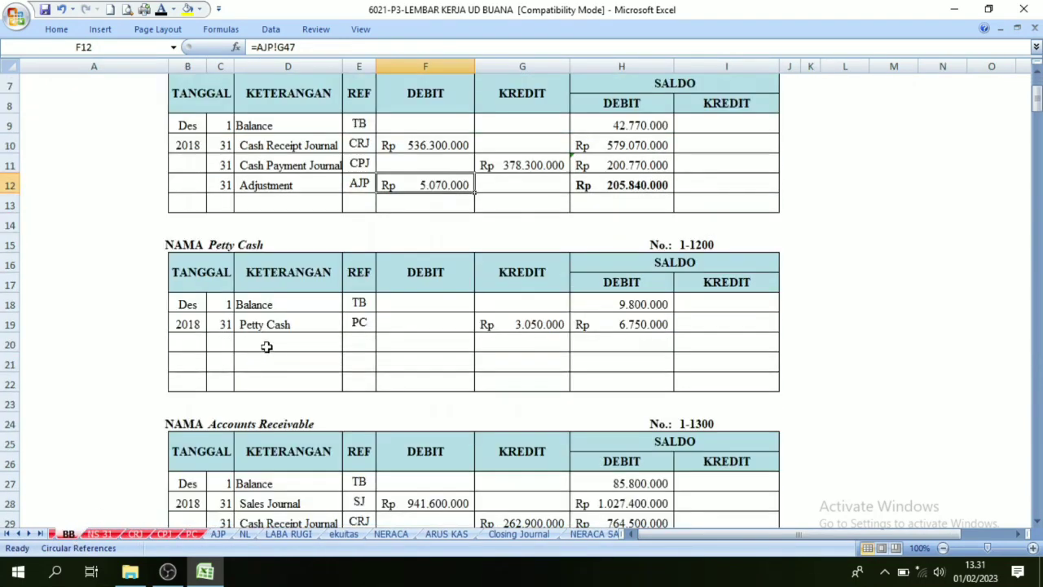
pyautogui.click(675, 255)
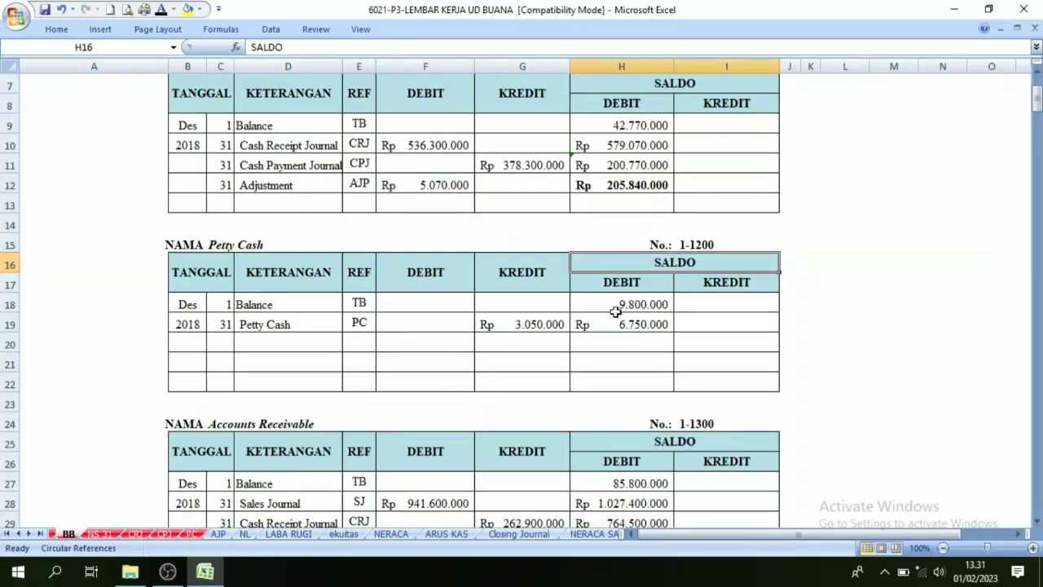
pyautogui.click(636, 330)
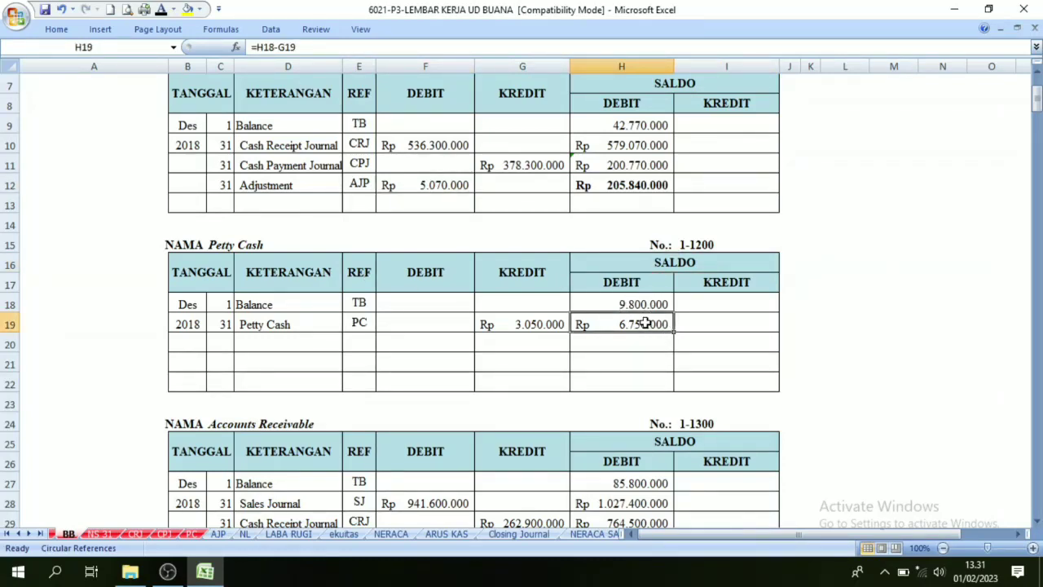
# On the NERACA SALDO PNUTPAN sheet, set the font of the Petty Cash number, name and debit in D9:F9 to black
pyautogui.click(583, 535)
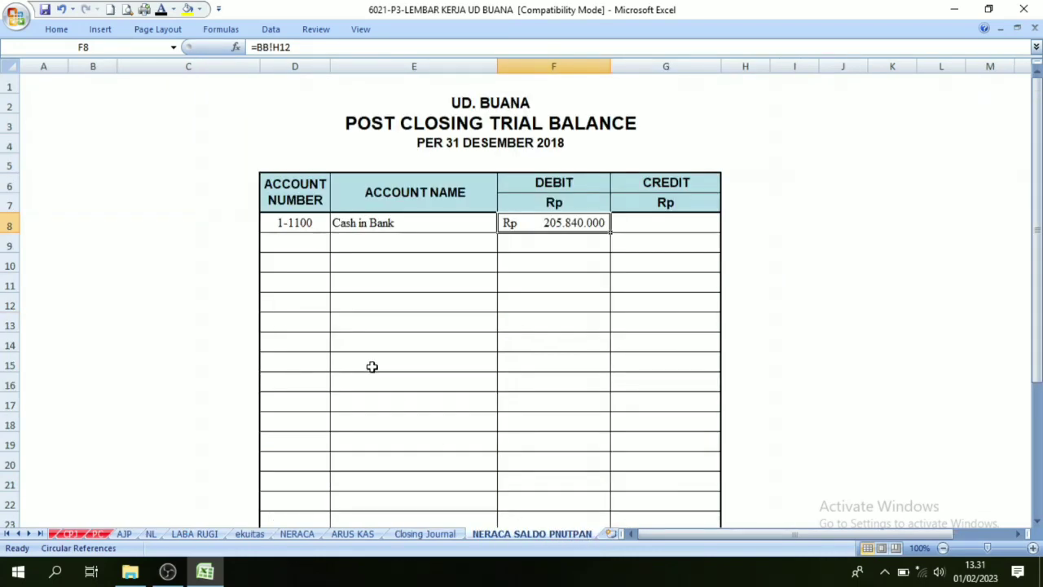
pyautogui.moveTo(286, 242); pyautogui.dragTo(438, 242)
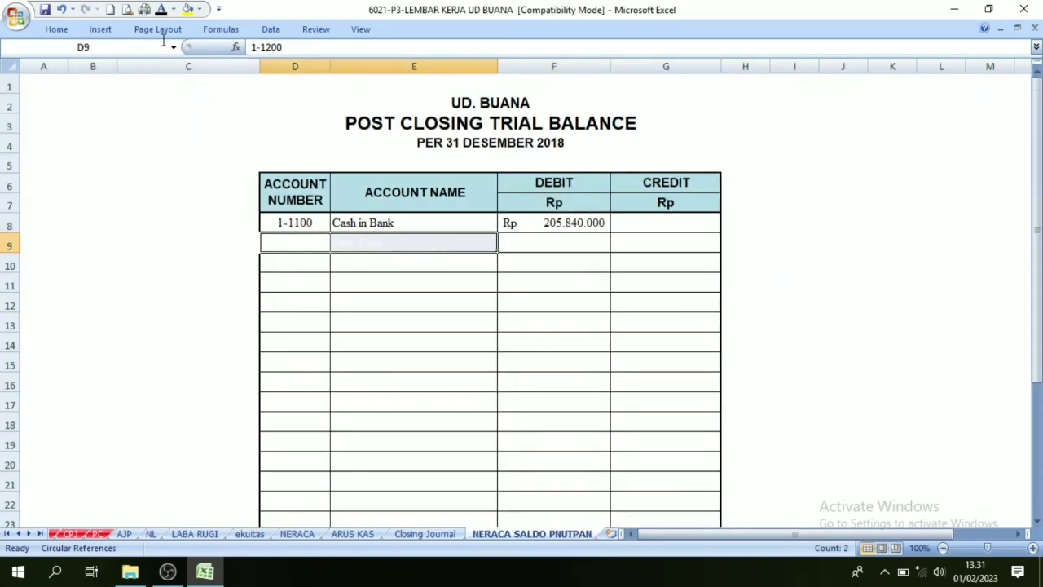
pyautogui.click(161, 10)
pyautogui.click(581, 239)
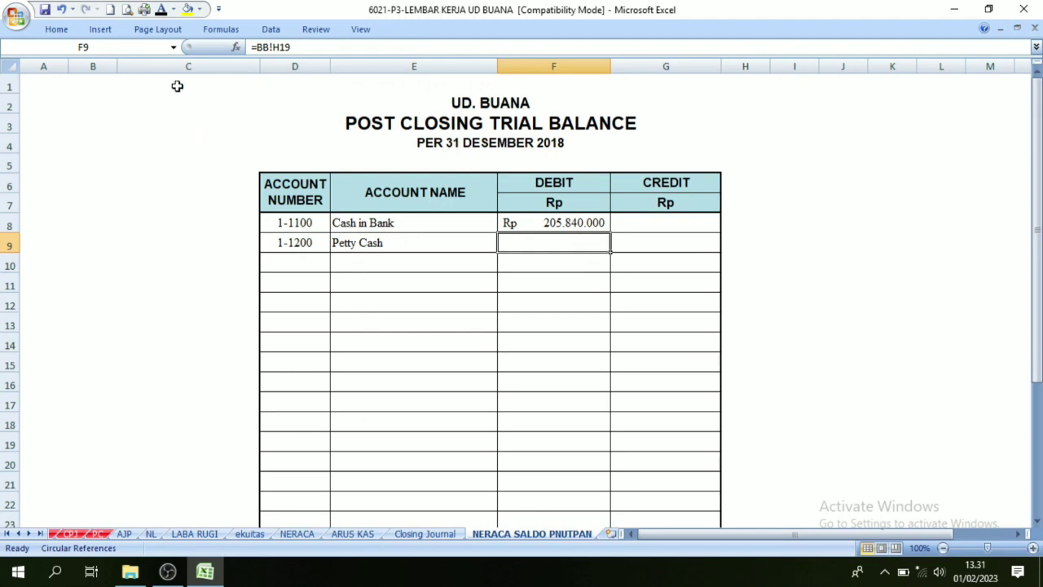
pyautogui.click(161, 10)
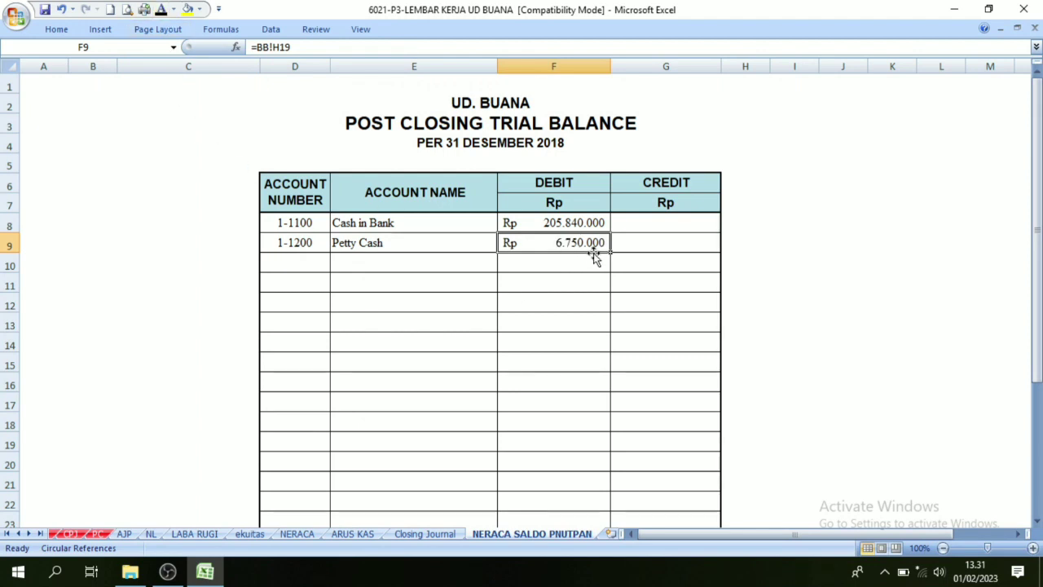
# Return to the BB sheet and examine the Accounts Receivable account 1-1300 and its ending debit balance
pyautogui.click(18, 533)
pyautogui.click(18, 534)
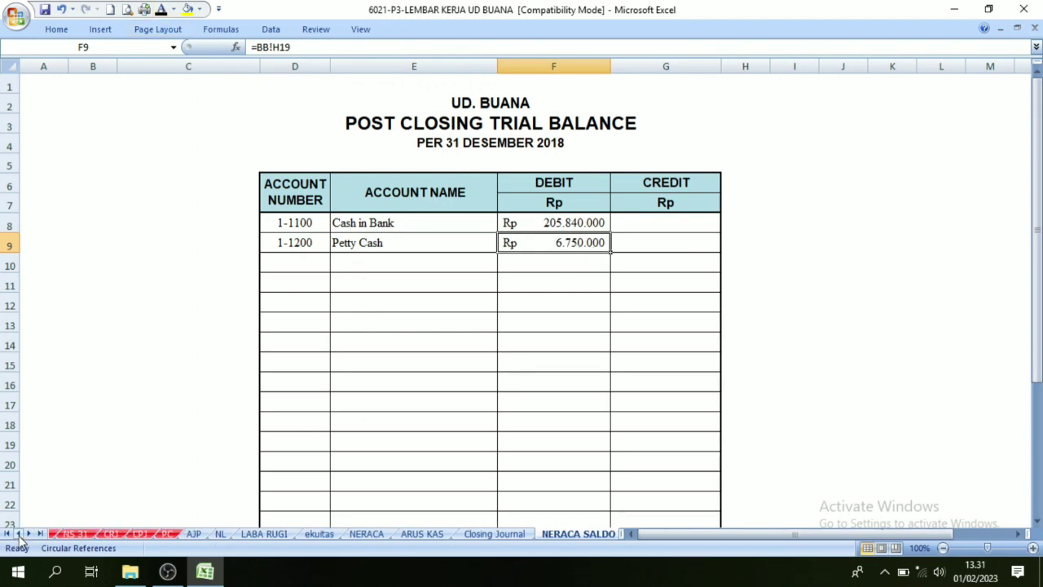
pyautogui.click(18, 534)
pyautogui.click(18, 534)
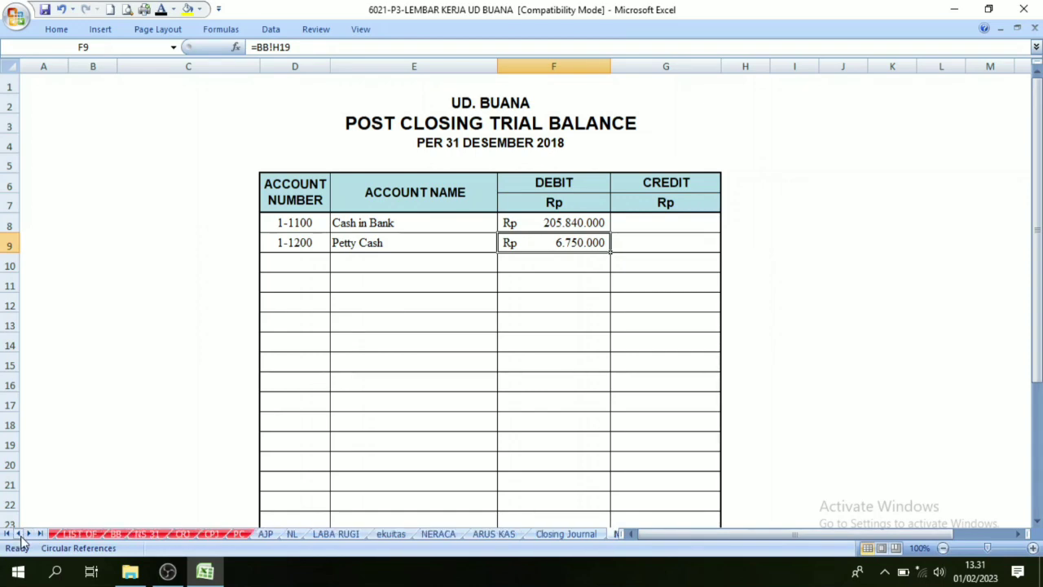
pyautogui.click(115, 531)
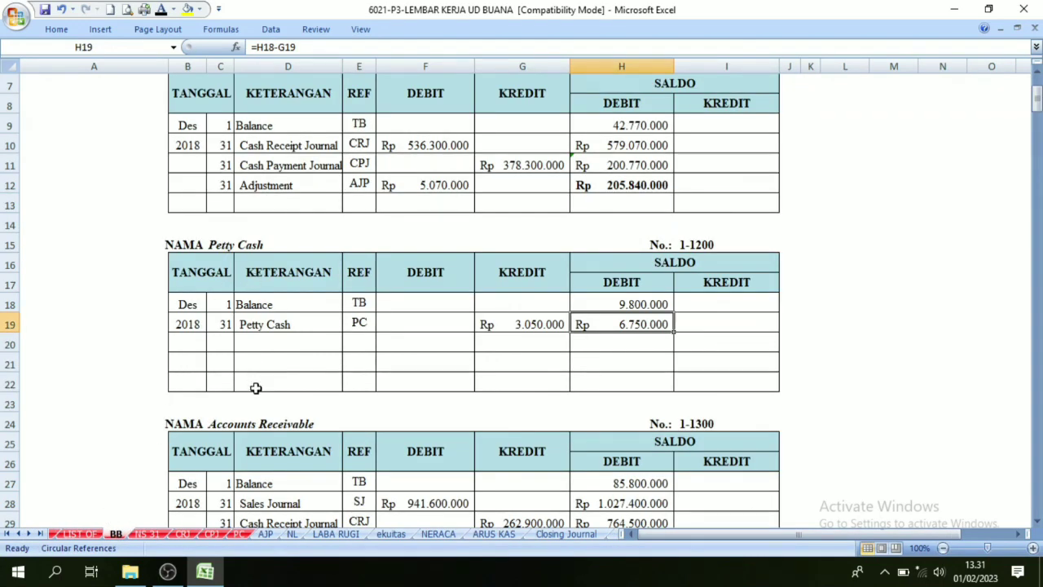
pyautogui.scroll(-1, 256, 387)
pyautogui.click(240, 361)
pyautogui.scroll(-2, 237, 407)
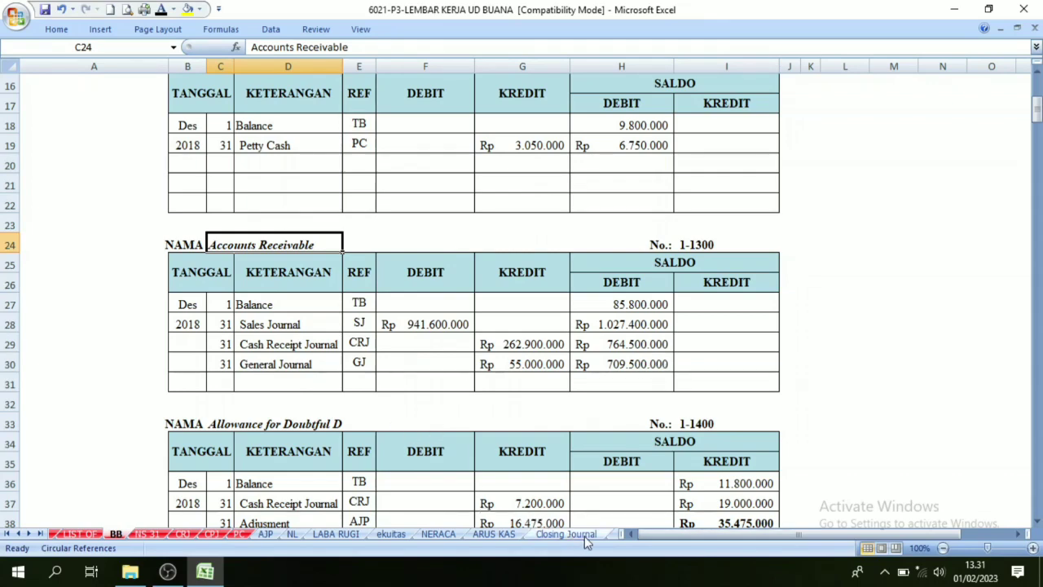
# On the NERACA SALDO PNUTPAN sheet, set the font of the Accounts Receivable number, name and debit in D10:F10 to black
pyautogui.click(608, 536)
pyautogui.moveTo(310, 269); pyautogui.dragTo(426, 269)
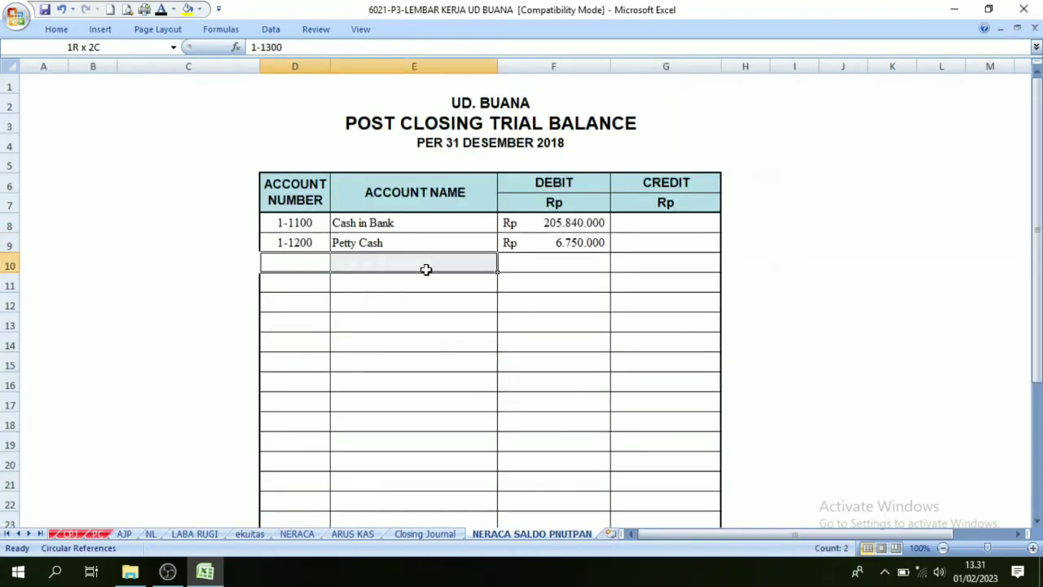
pyautogui.click(162, 10)
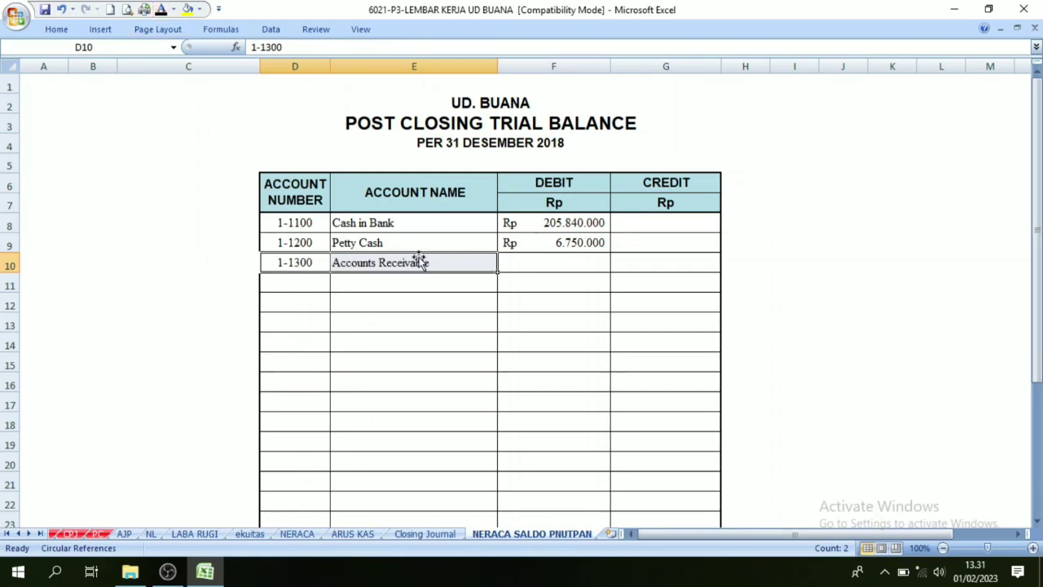
pyautogui.click(524, 275)
pyautogui.click(521, 261)
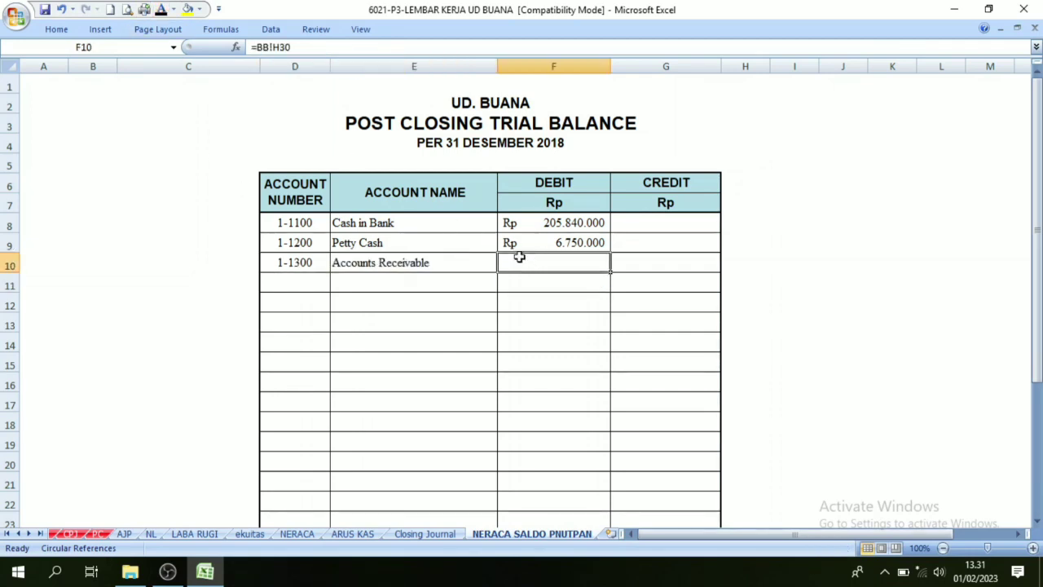
pyautogui.click(163, 9)
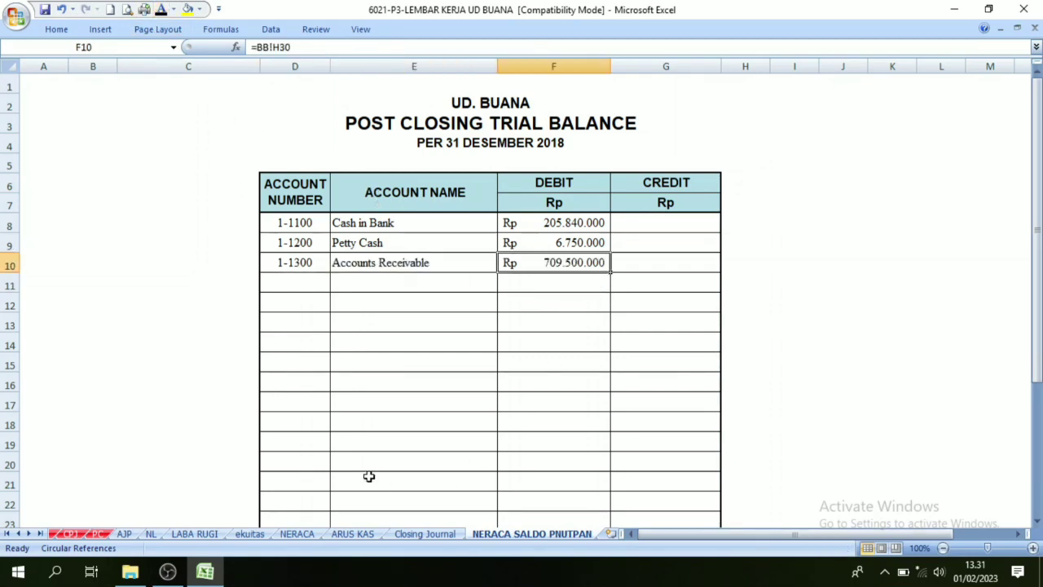
# On the BB sheet, check the credit balance after adjustment of the Allowance for Doubtful Debt account 1-1400 in I38
pyautogui.click(18, 533)
pyautogui.click(18, 533)
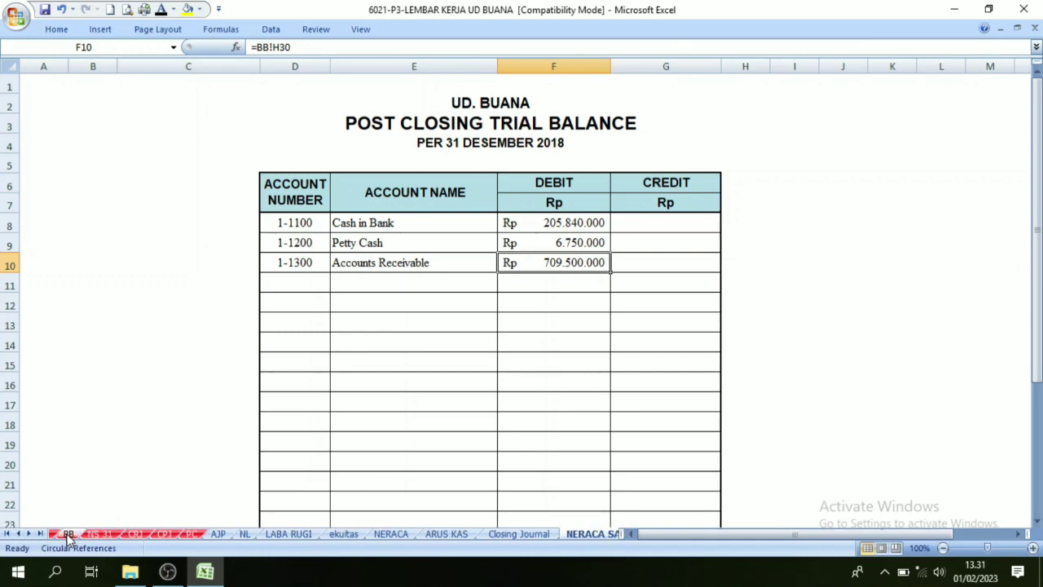
pyautogui.click(69, 533)
pyautogui.scroll(-3, 261, 411)
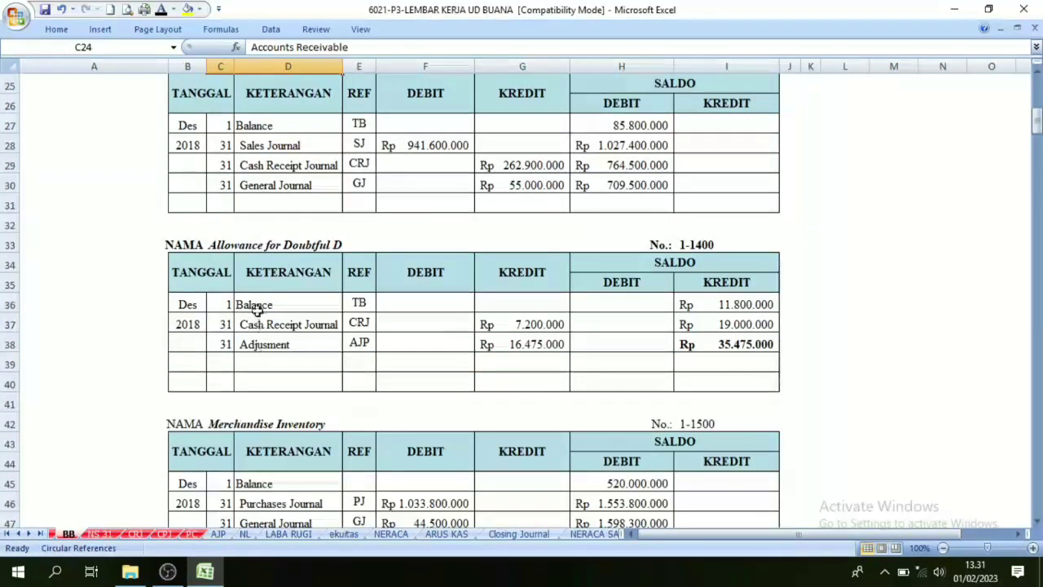
pyautogui.click(251, 282)
pyautogui.click(766, 346)
pyautogui.click(732, 282)
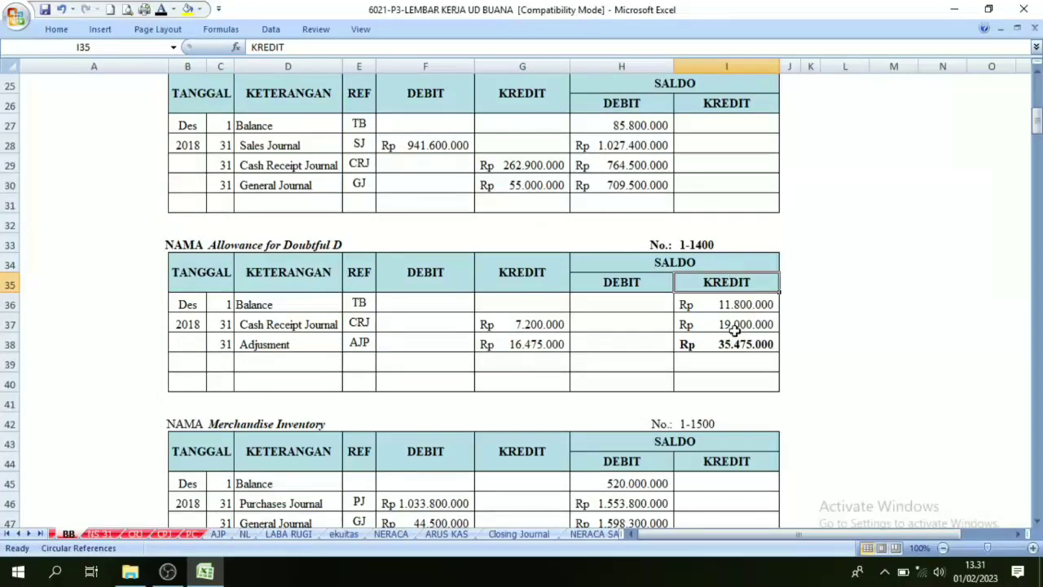
pyautogui.moveTo(736, 326); pyautogui.dragTo(736, 347)
pyautogui.click(739, 347)
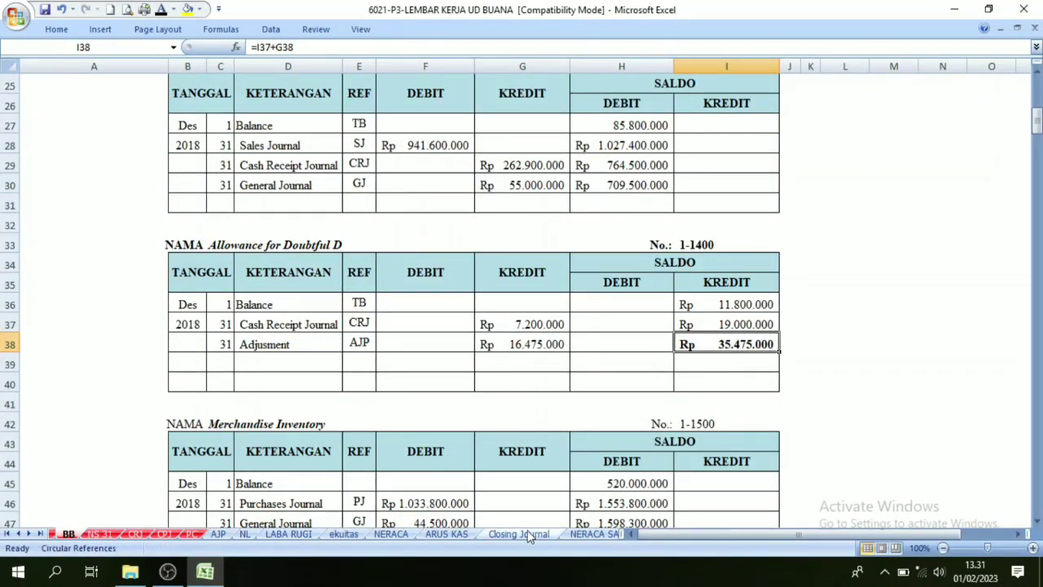
# On the NERACA SALDO PNUTPAN sheet, set the font of the Allowance for Doubtful Debt number, name and credit in D11:E11 and G11 to black
pyautogui.click(582, 534)
pyautogui.moveTo(300, 282); pyautogui.dragTo(367, 283)
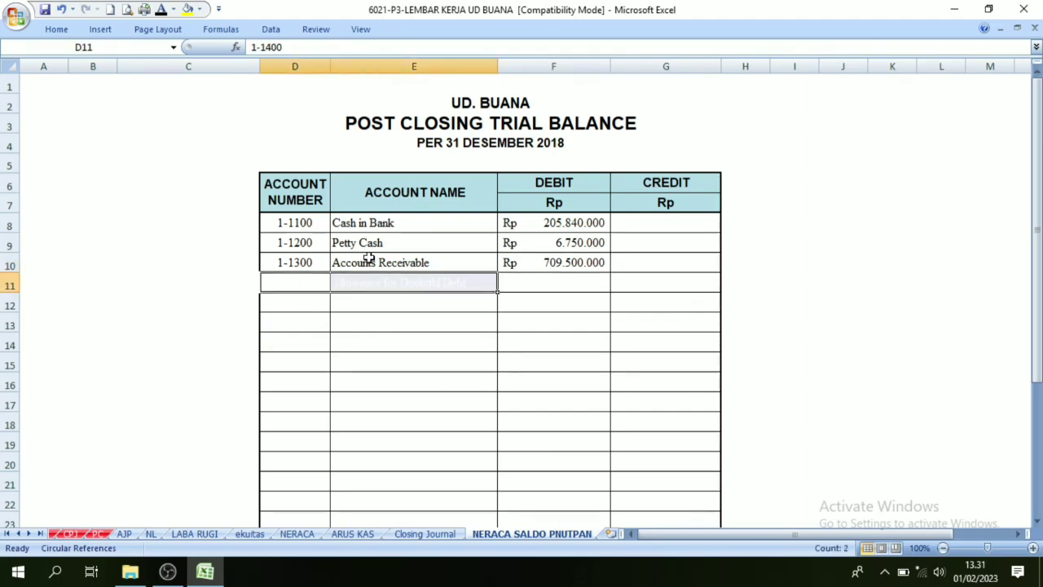
pyautogui.click(161, 8)
pyautogui.click(644, 287)
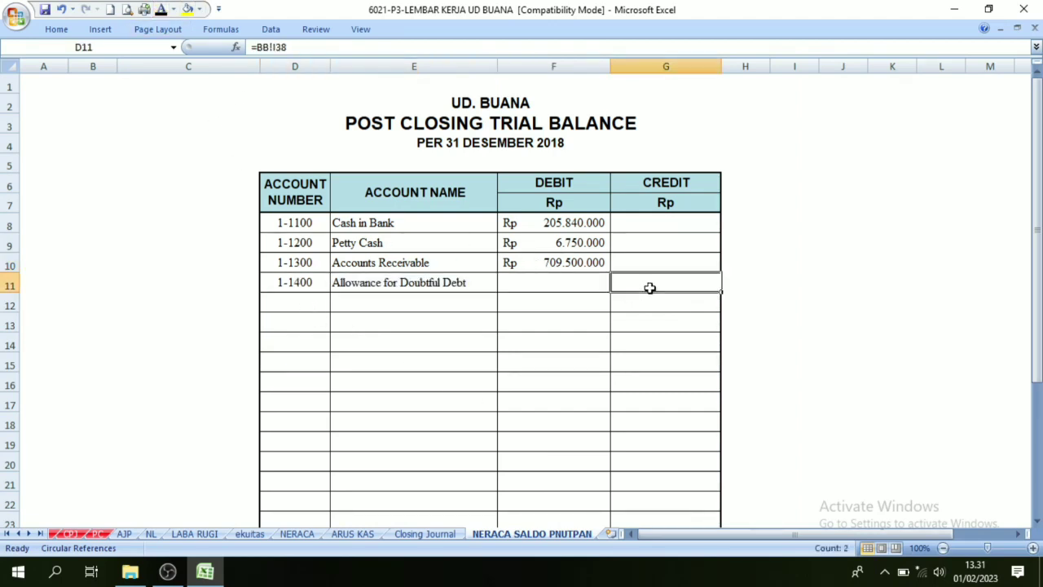
pyautogui.click(161, 8)
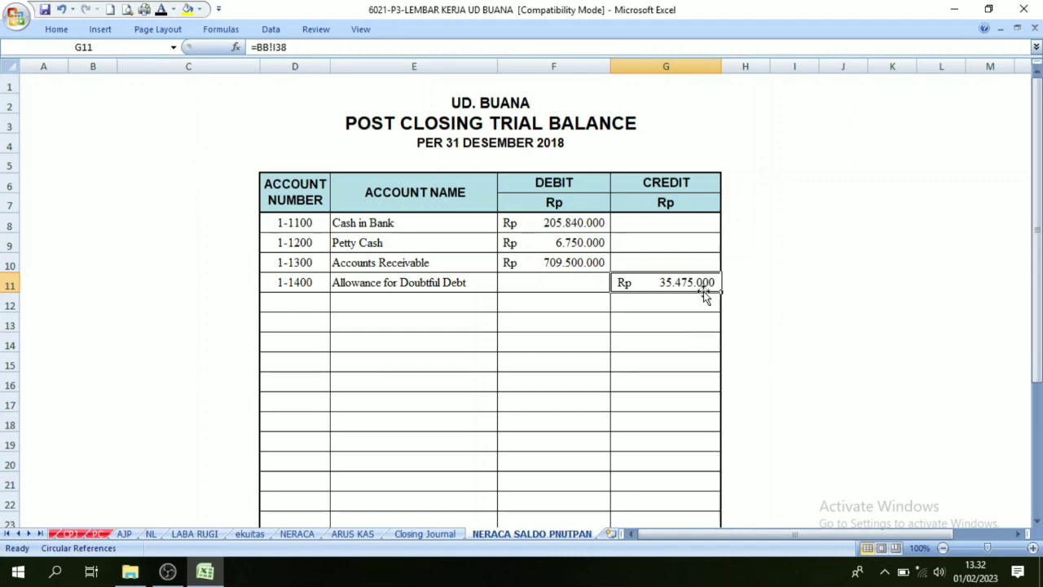
# Look through the remaining BB ledger accounts from Merchandise Inventory down to the Advertising and Telephone & Electricity expenses
pyautogui.click(17, 534)
pyautogui.click(18, 534)
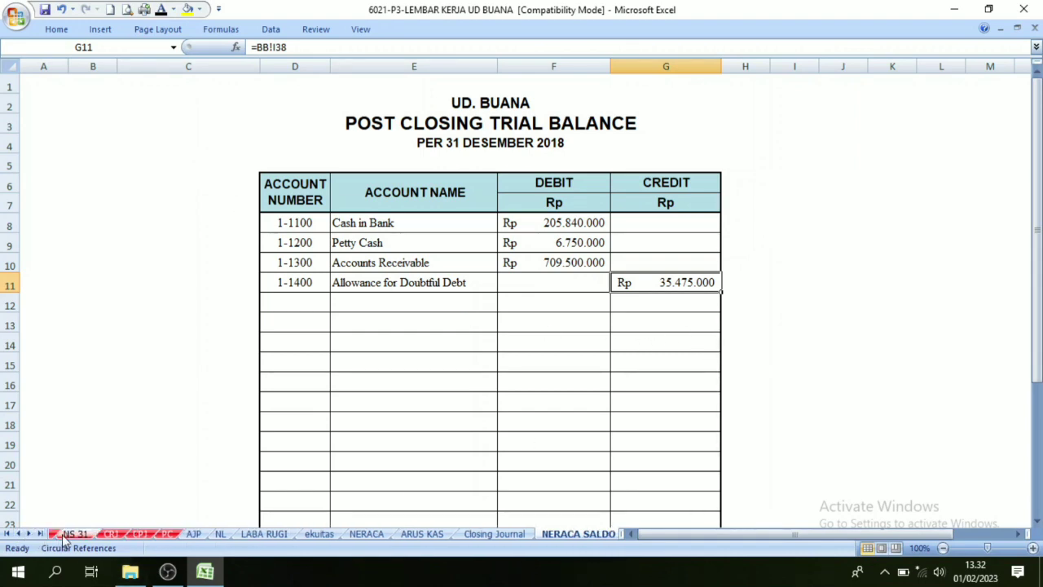
pyautogui.click(18, 534)
pyautogui.click(69, 534)
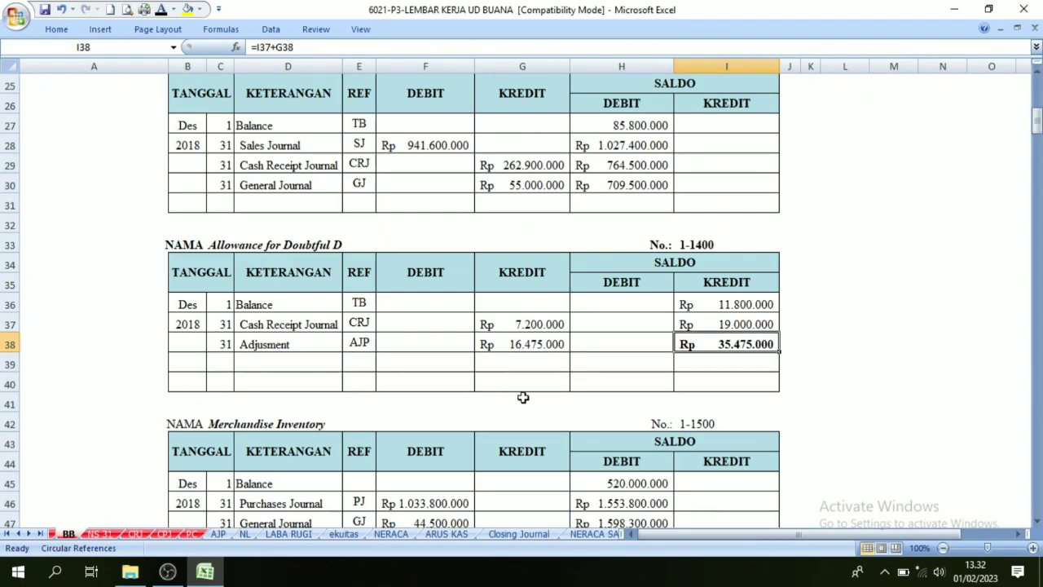
pyautogui.scroll(-4, 603, 394)
pyautogui.moveTo(196, 214); pyautogui.dragTo(726, 265)
pyautogui.scroll(-15, 543, 428)
pyautogui.scroll(-15, 530, 442)
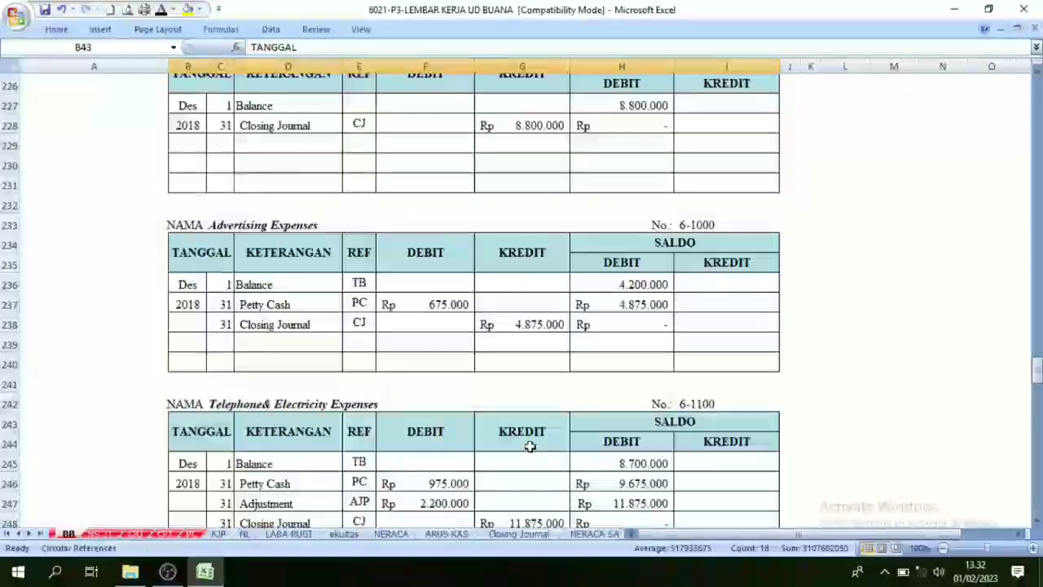
# Check the balances after the Closing Journal postings on BB for Raka Drawing, Income Summary, Sales, Sales Return, Cost of Goods Sold and Freight Paid
pyautogui.scroll(18, 505, 423)
pyautogui.click(693, 358)
pyautogui.scroll(1, 584, 384)
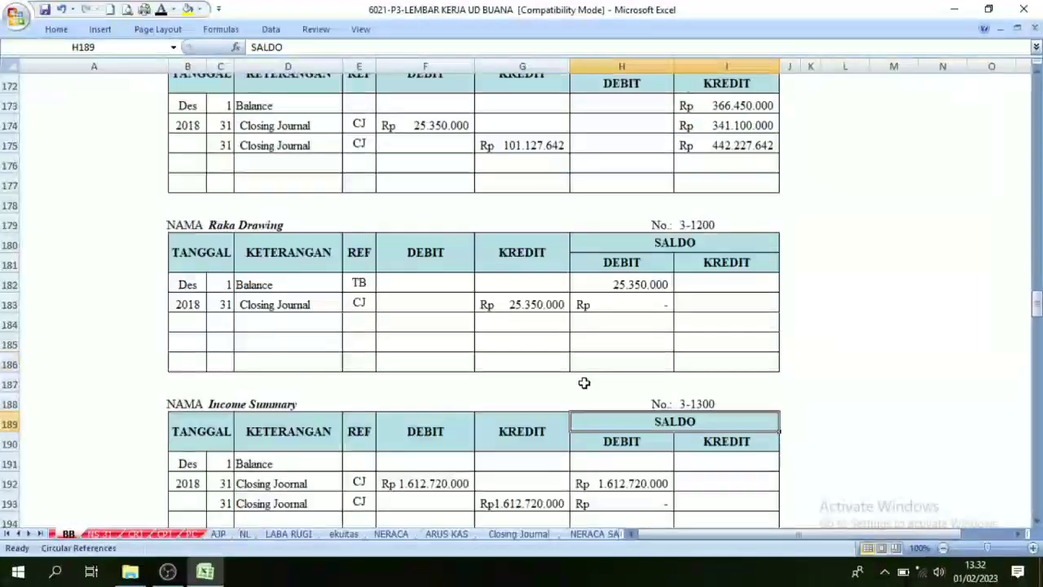
pyautogui.scroll(-3, 699, 323)
pyautogui.click(671, 421)
pyautogui.scroll(-3, 652, 444)
pyautogui.click(738, 340)
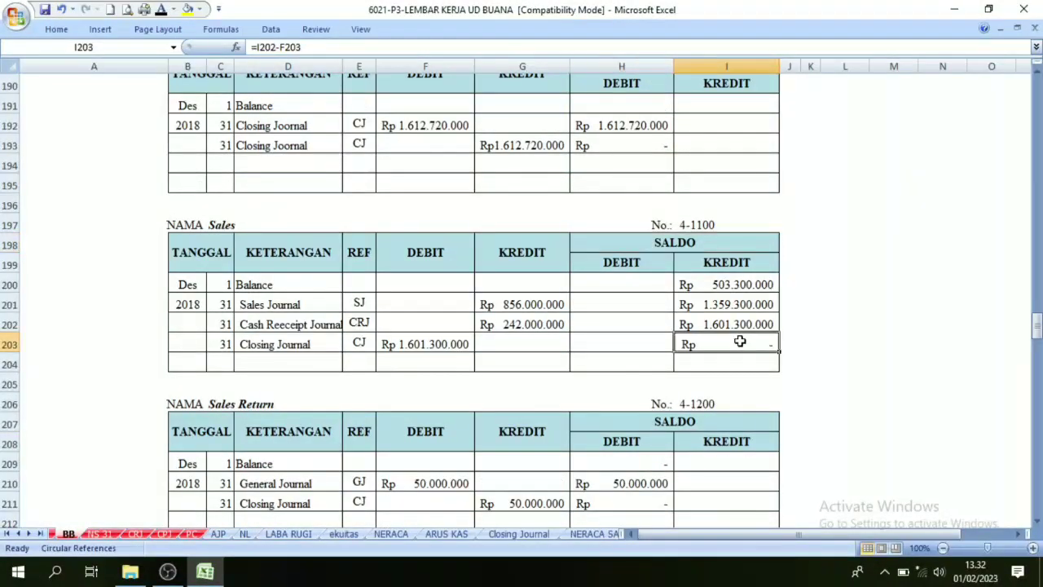
pyautogui.scroll(-4, 715, 424)
pyautogui.click(622, 267)
pyautogui.scroll(-3, 570, 456)
pyautogui.scroll(-1, 570, 456)
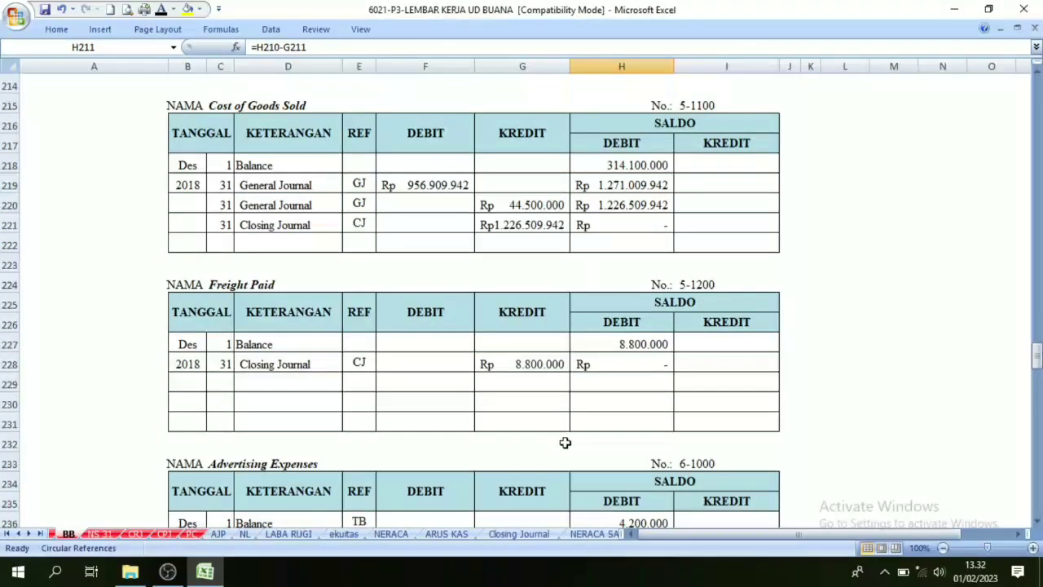
# On the NERACA SALDO PNUTPAN sheet, set the font of the account rows from Merchandise Inventory to Raka Capital in D12:G26 to black
pyautogui.click(595, 534)
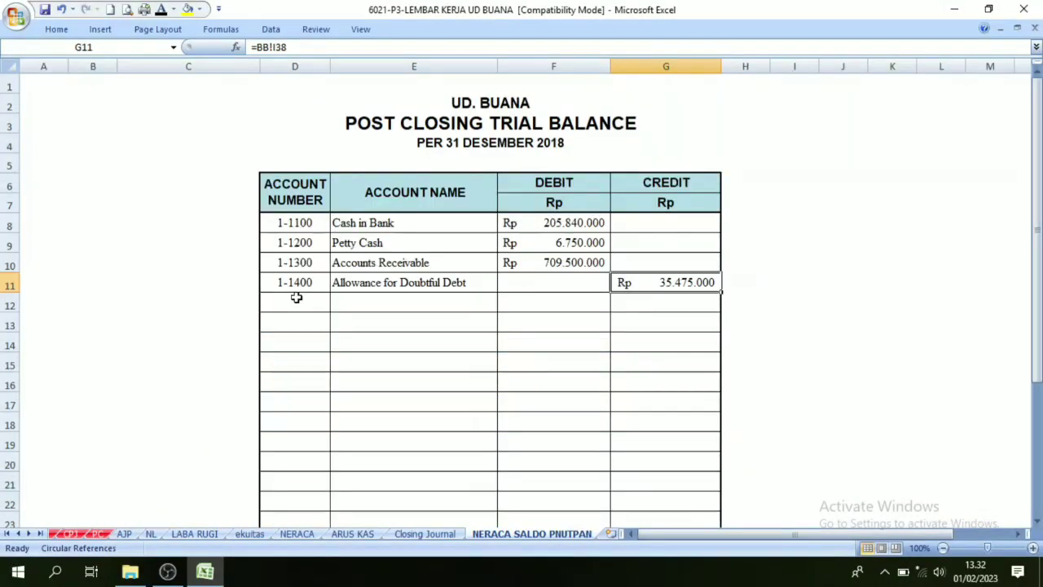
pyautogui.moveTo(296, 296); pyautogui.dragTo(636, 442)
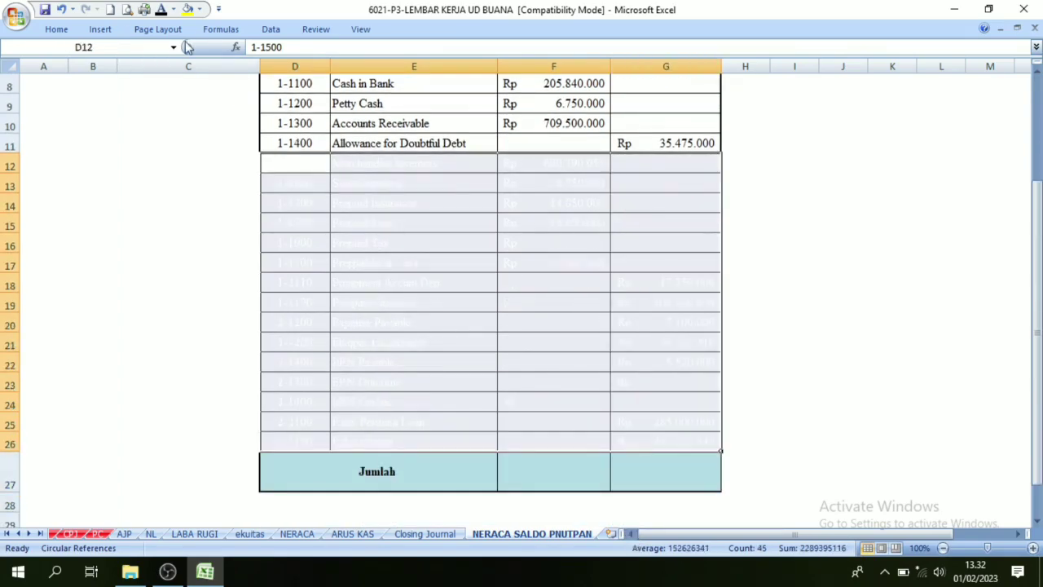
pyautogui.click(160, 9)
pyautogui.click(567, 321)
pyautogui.scroll(3, 567, 322)
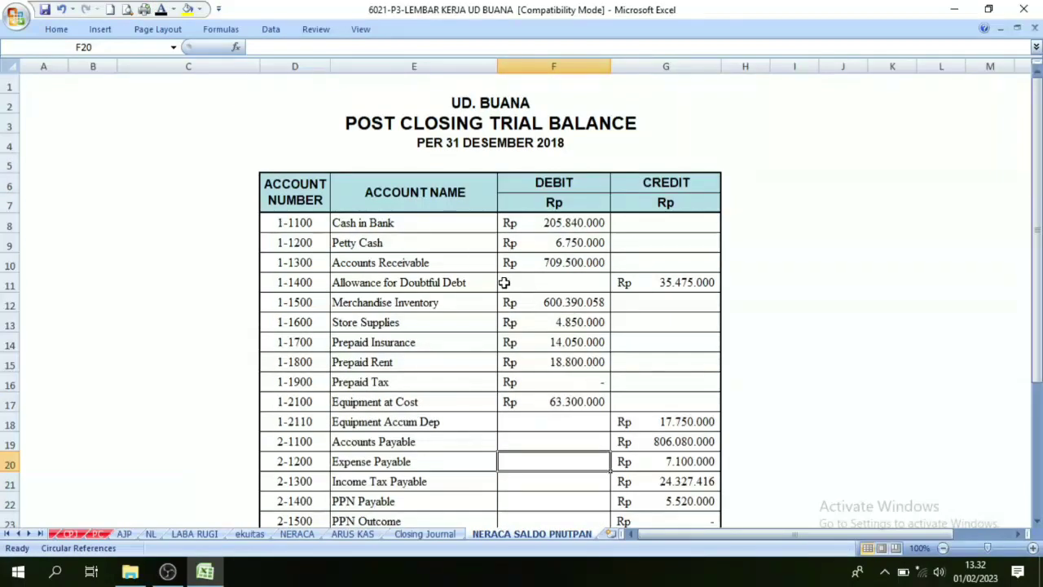
# Review the listed accounts and set the font of the debit and credit totals in the Jumlah row, F27:G27, to black
pyautogui.scroll(-4, 505, 282)
pyautogui.scroll(4, 552, 366)
pyautogui.scroll(-4, 636, 261)
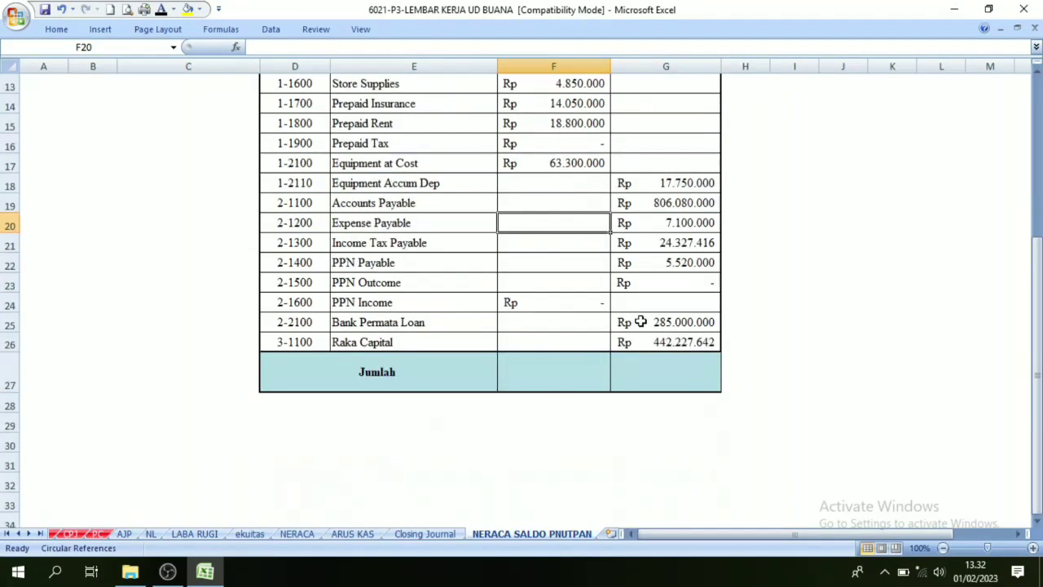
pyautogui.moveTo(526, 373); pyautogui.dragTo(649, 375)
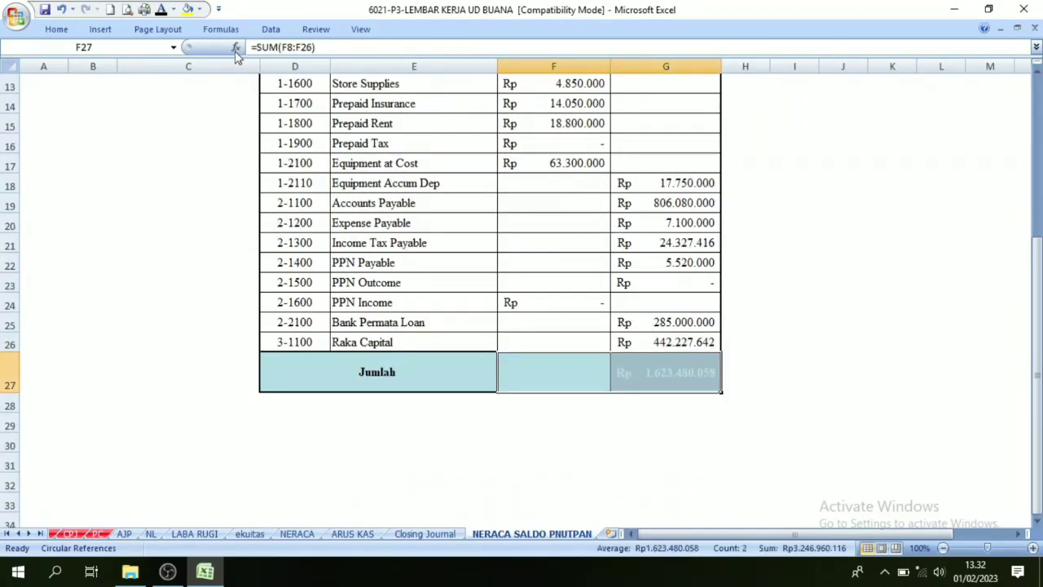
pyautogui.click(161, 10)
pyautogui.click(748, 302)
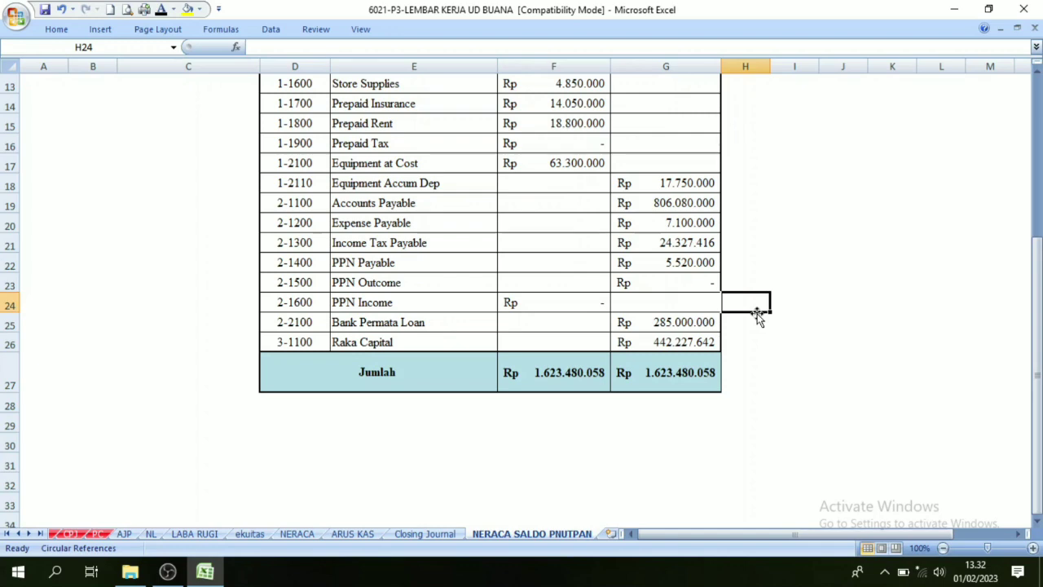
# Check the debit and credit totals in the Jumlah row, F27:G27, of the post-closing trial balance
pyautogui.click(652, 395)
pyautogui.click(594, 372)
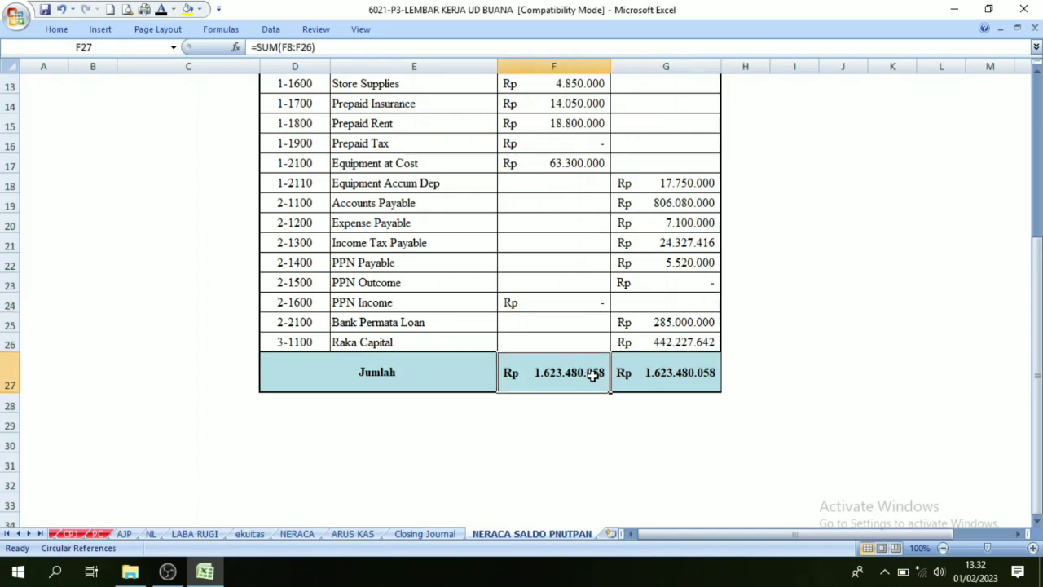
pyautogui.click(652, 382)
pyautogui.scroll(4, 730, 405)
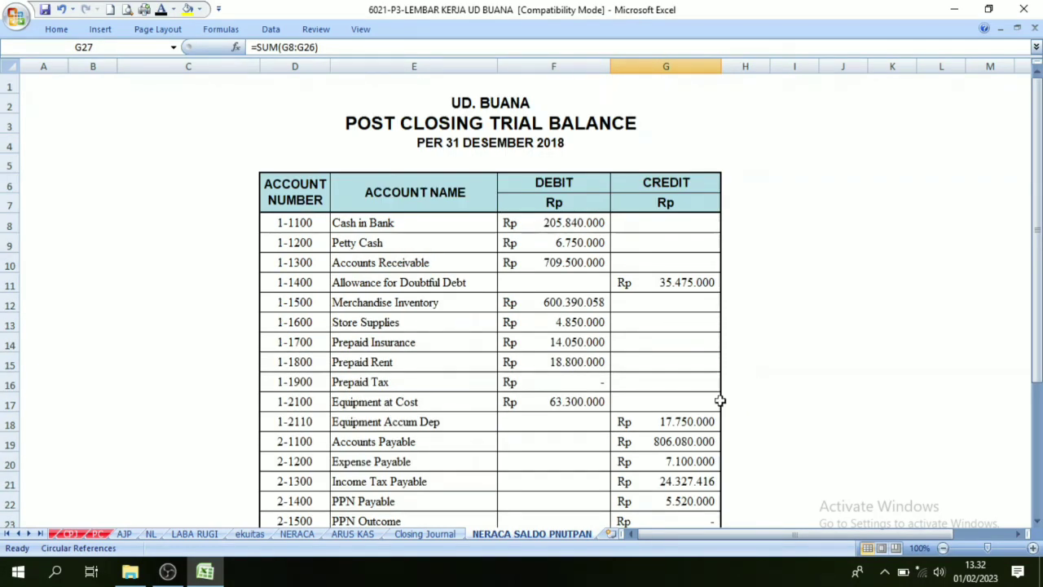
# Review the Closing Journal sheet against the post-closing trial balance on NERACA SALDO PNUTPAN, ending on the Closing Journal
pyautogui.click(425, 534)
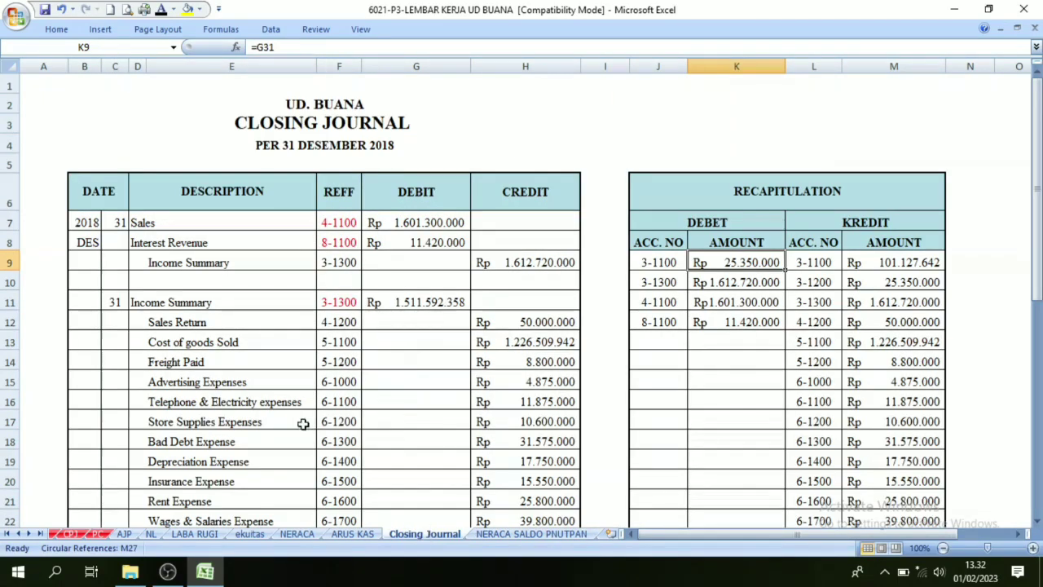
pyautogui.click(542, 534)
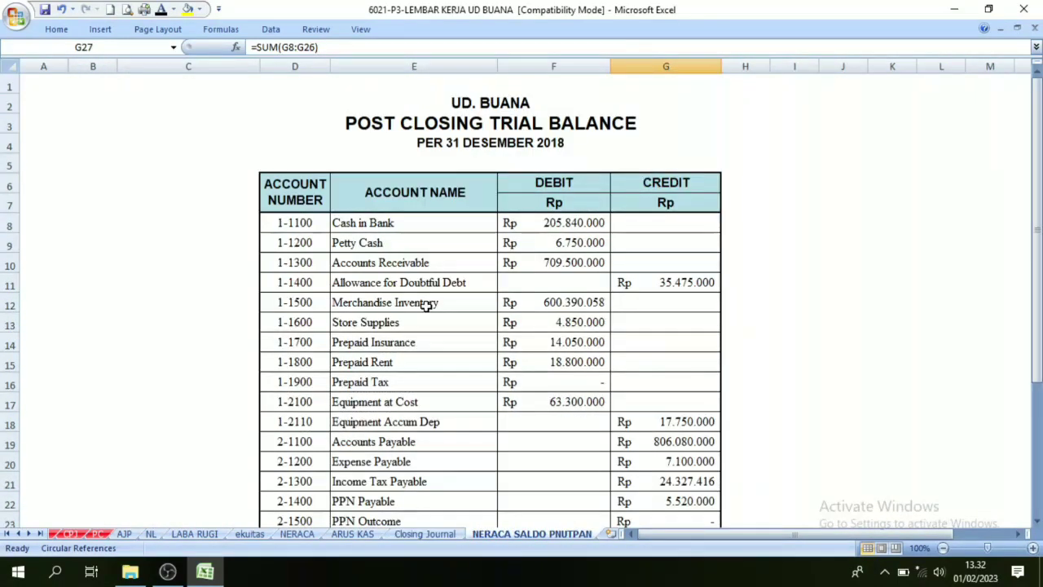
pyautogui.click(428, 534)
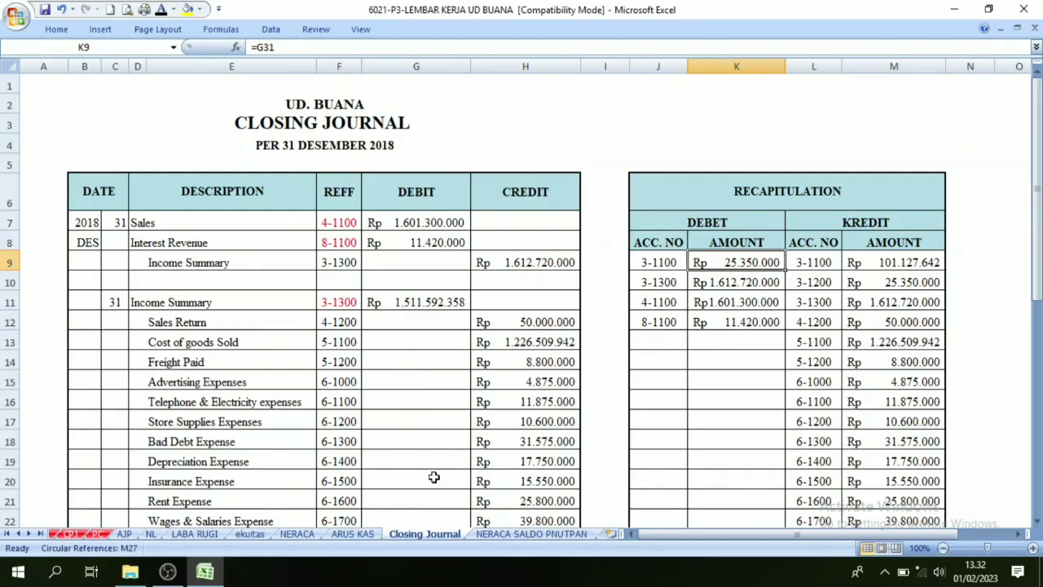
pyautogui.hotkey('ctrl', 'pagedown')
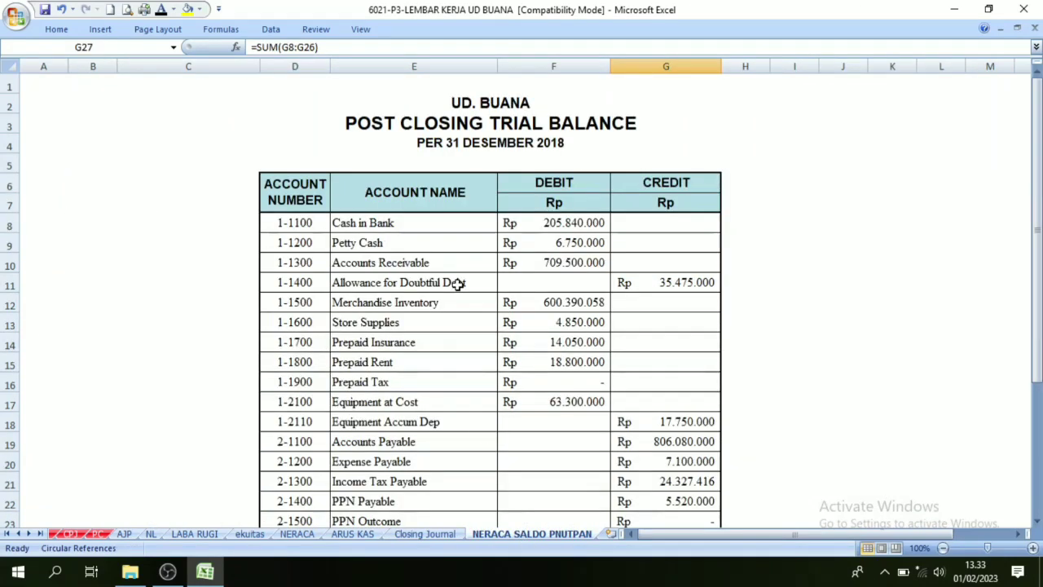
pyautogui.click(425, 534)
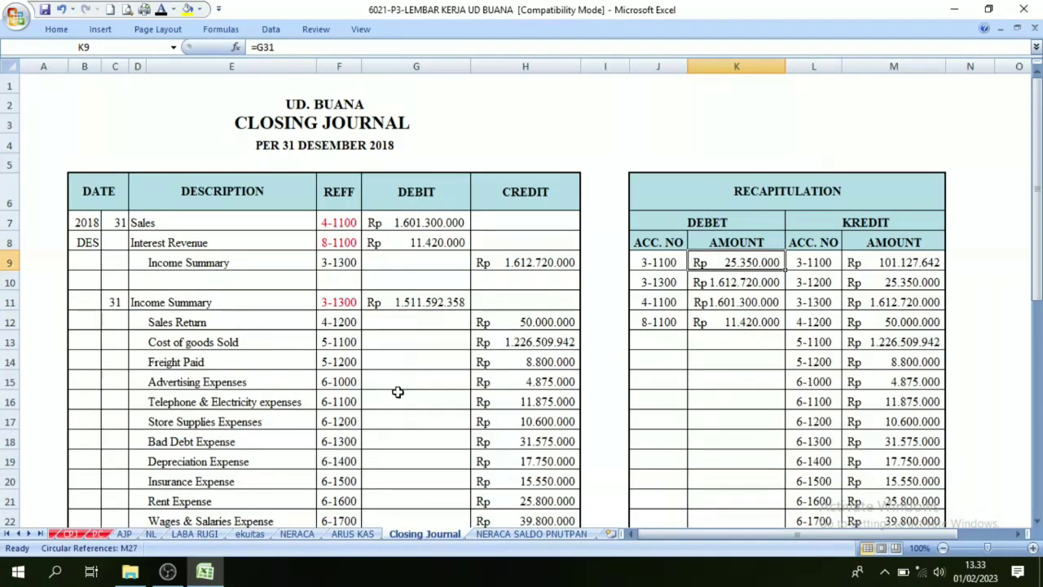